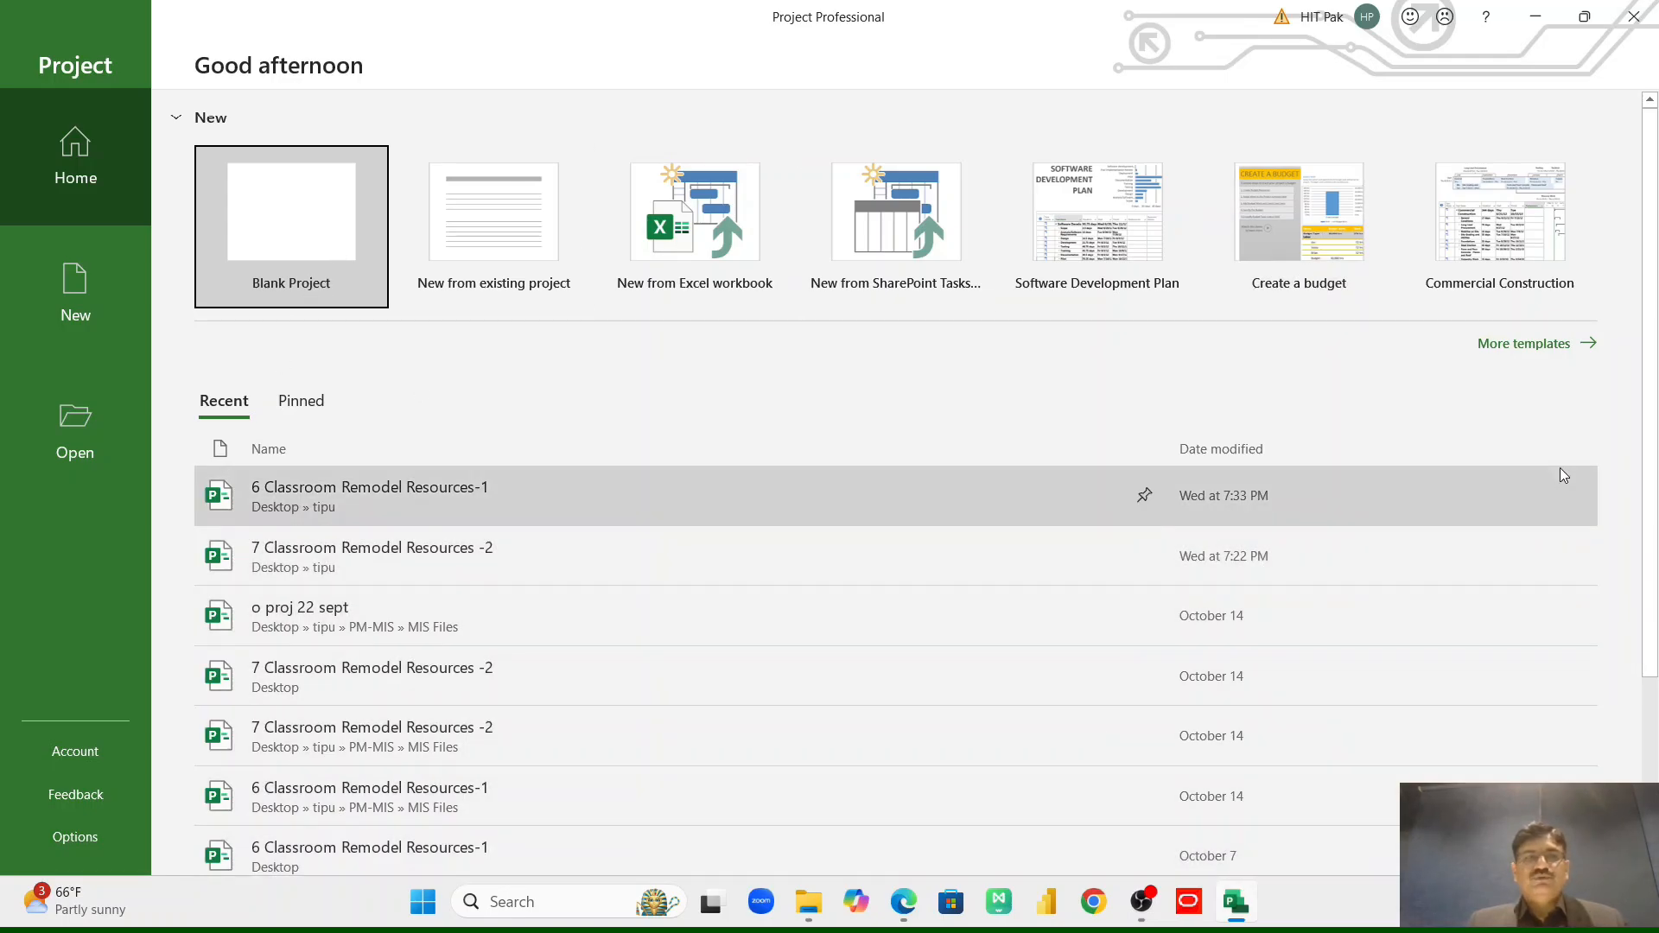
Create a new blank project.
{"action": "left_click", "coordinate": [266, 223]}
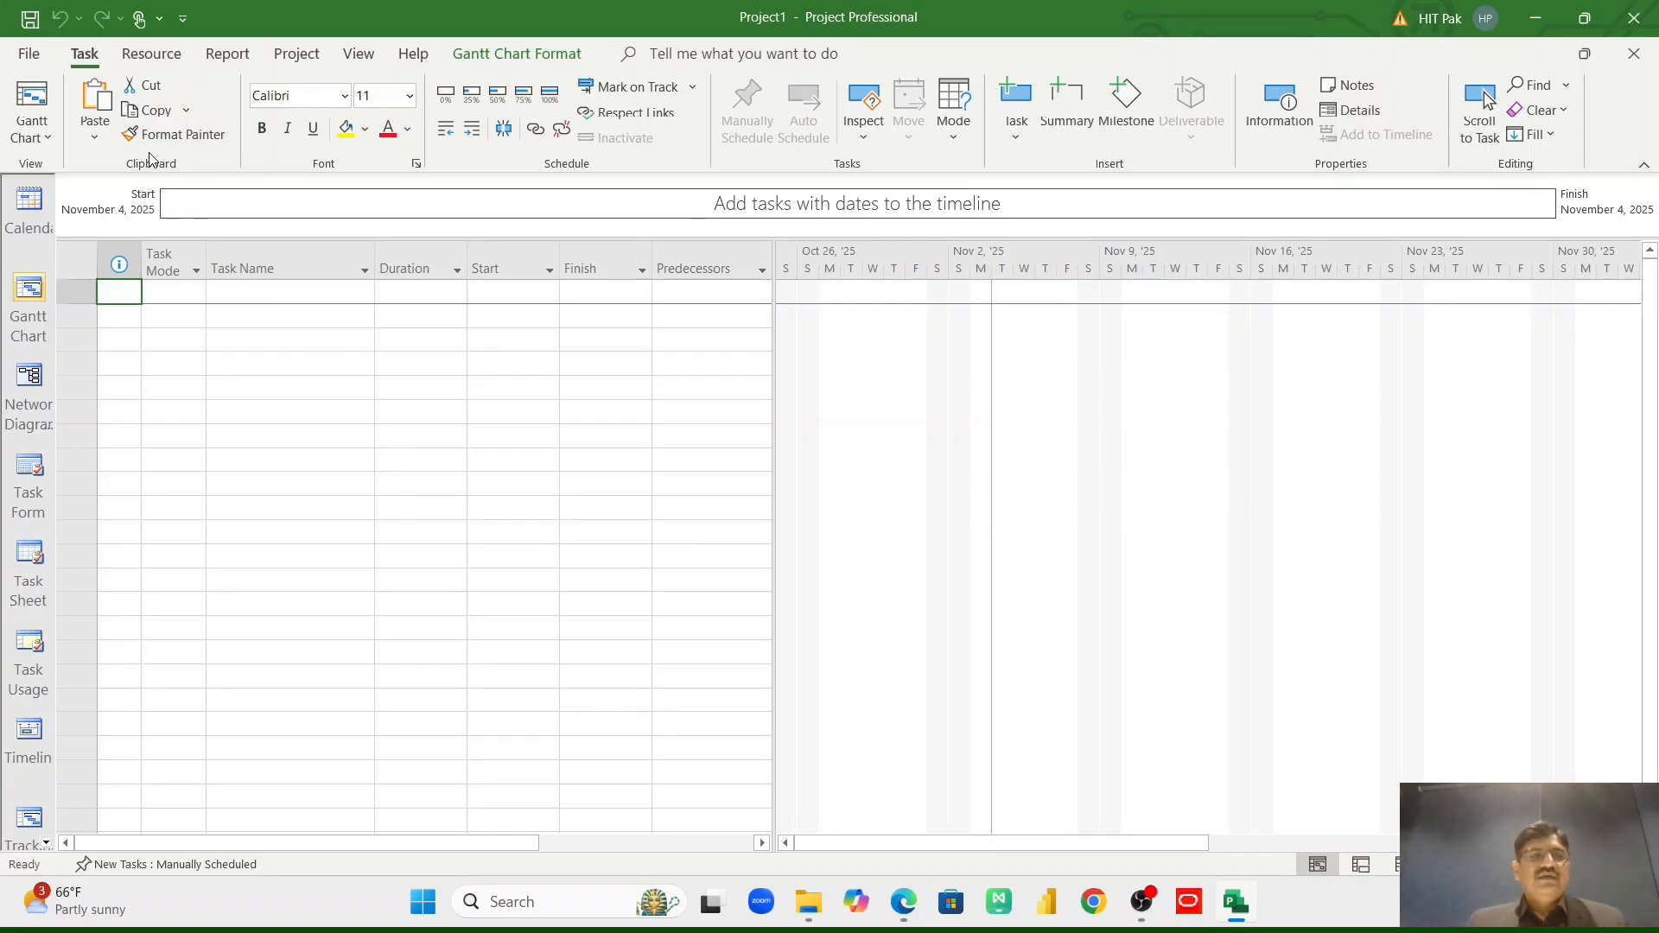
{"action": "left_click", "coordinate": [152, 55]}
{"action": "left_click", "coordinate": [228, 53]}
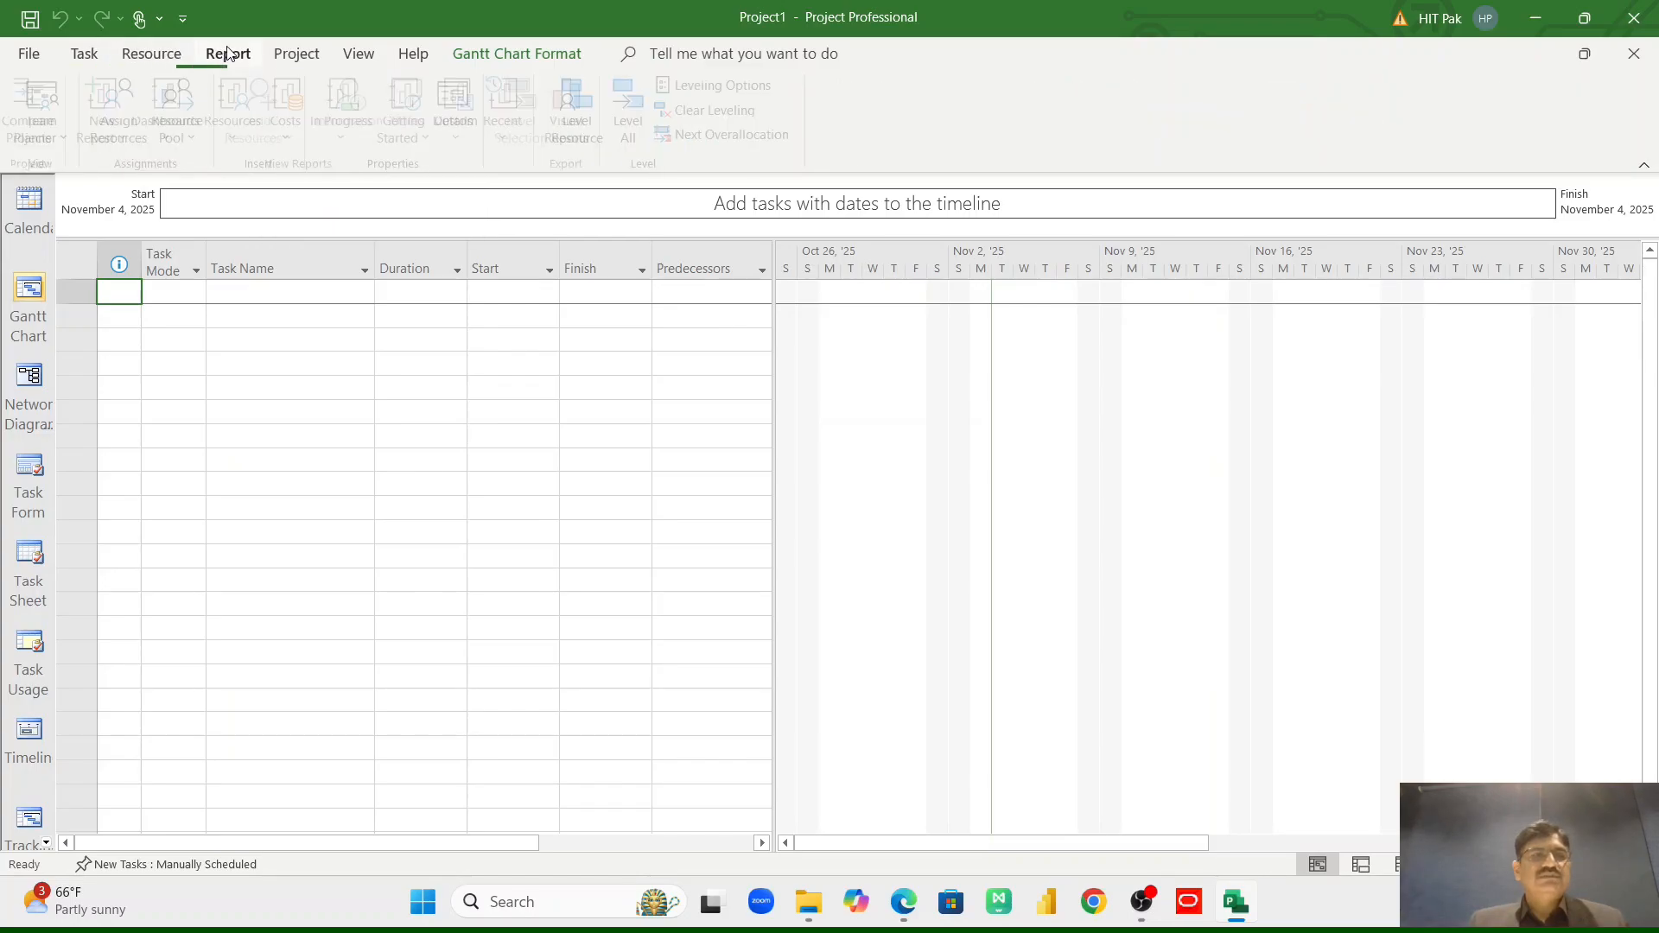
{"action": "left_click", "coordinate": [292, 56]}
{"action": "left_click", "coordinate": [346, 57]}
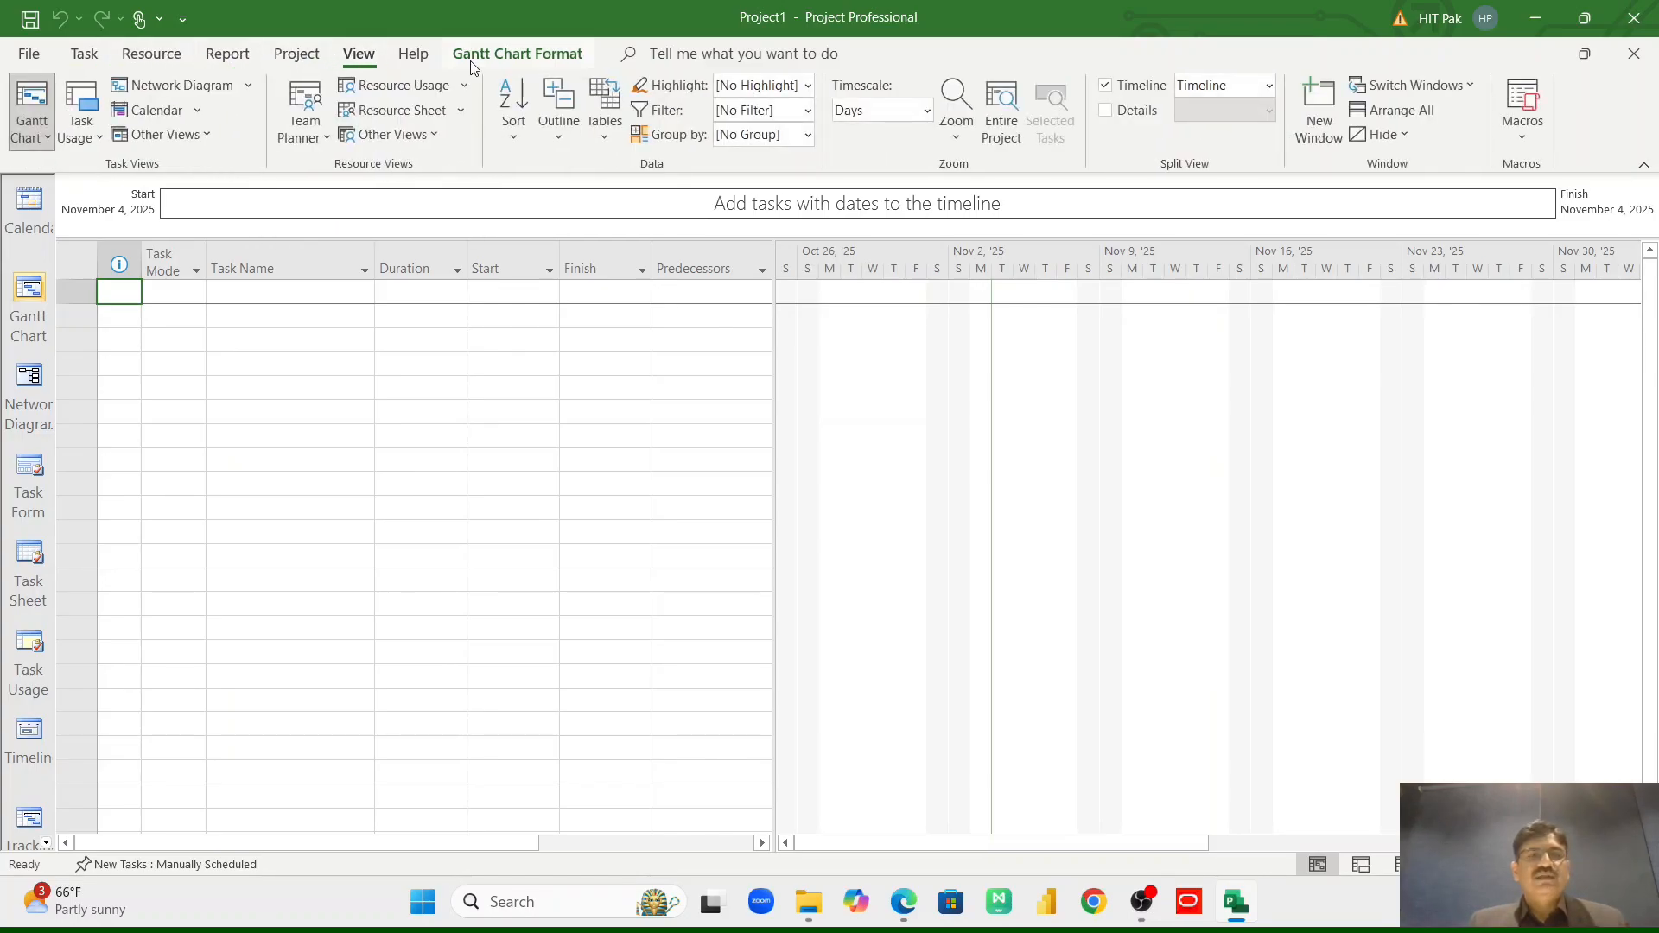
{"action": "left_click", "coordinate": [566, 55]}
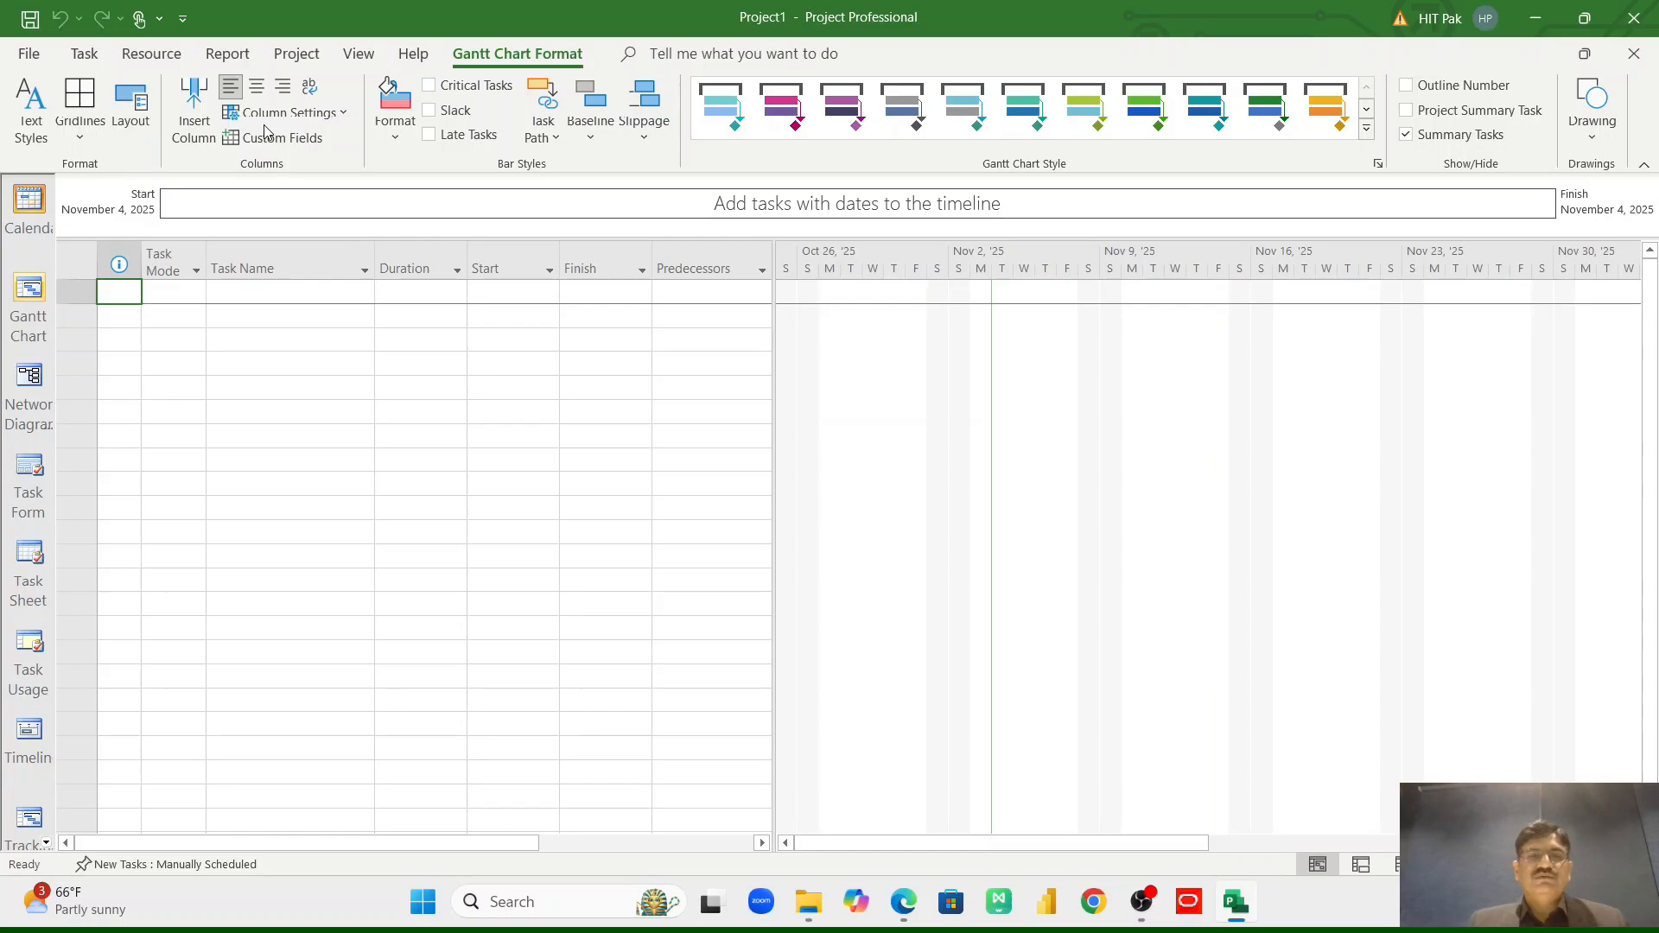
Enter Task 1 and Task 2 as the first two task names in the task table.
{"action": "left_click", "coordinate": [249, 286]}
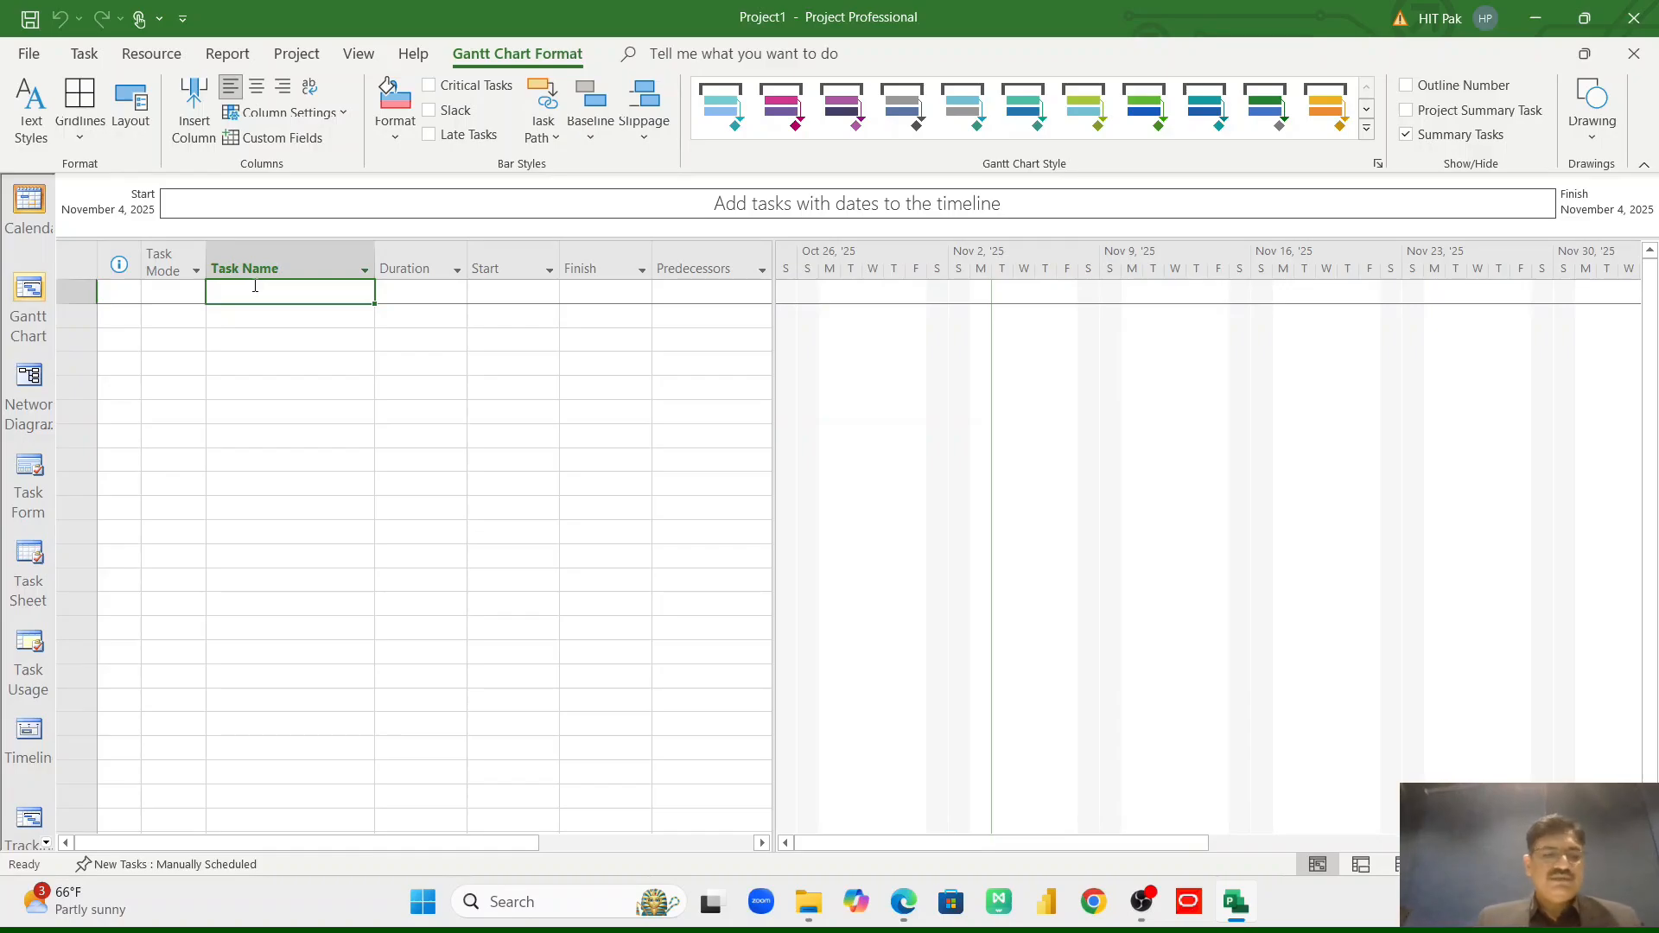
{"action": "type", "text": "Tak"}
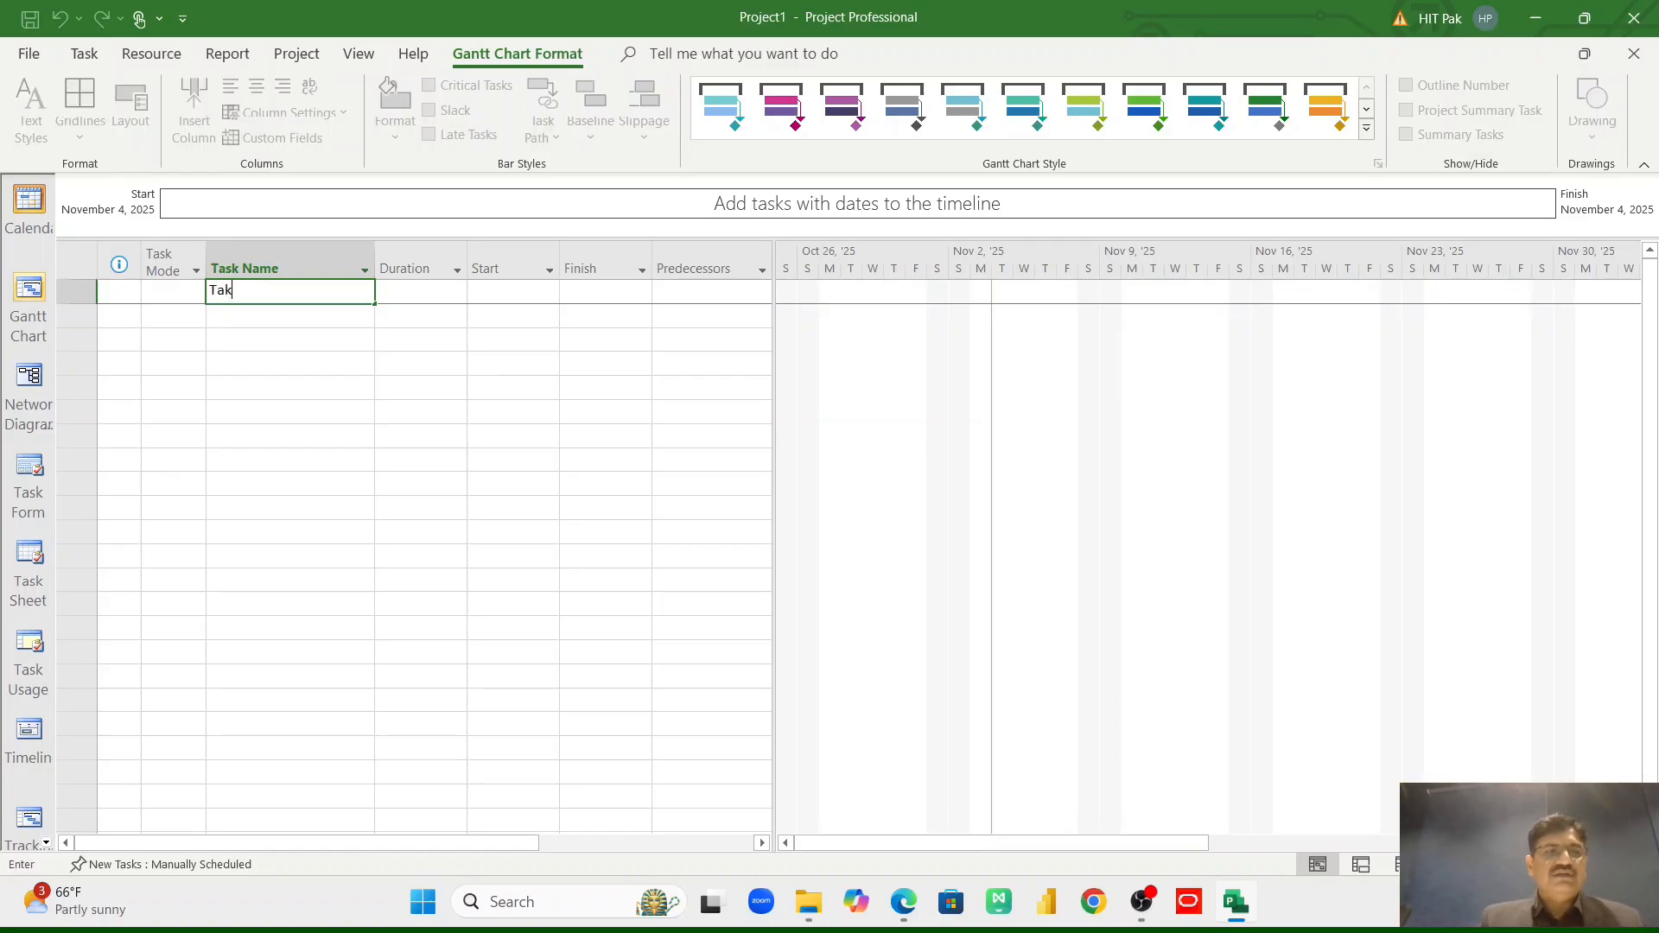
{"action": "key", "text": "BackSpace"}
{"action": "type", "text": "sk 1"}
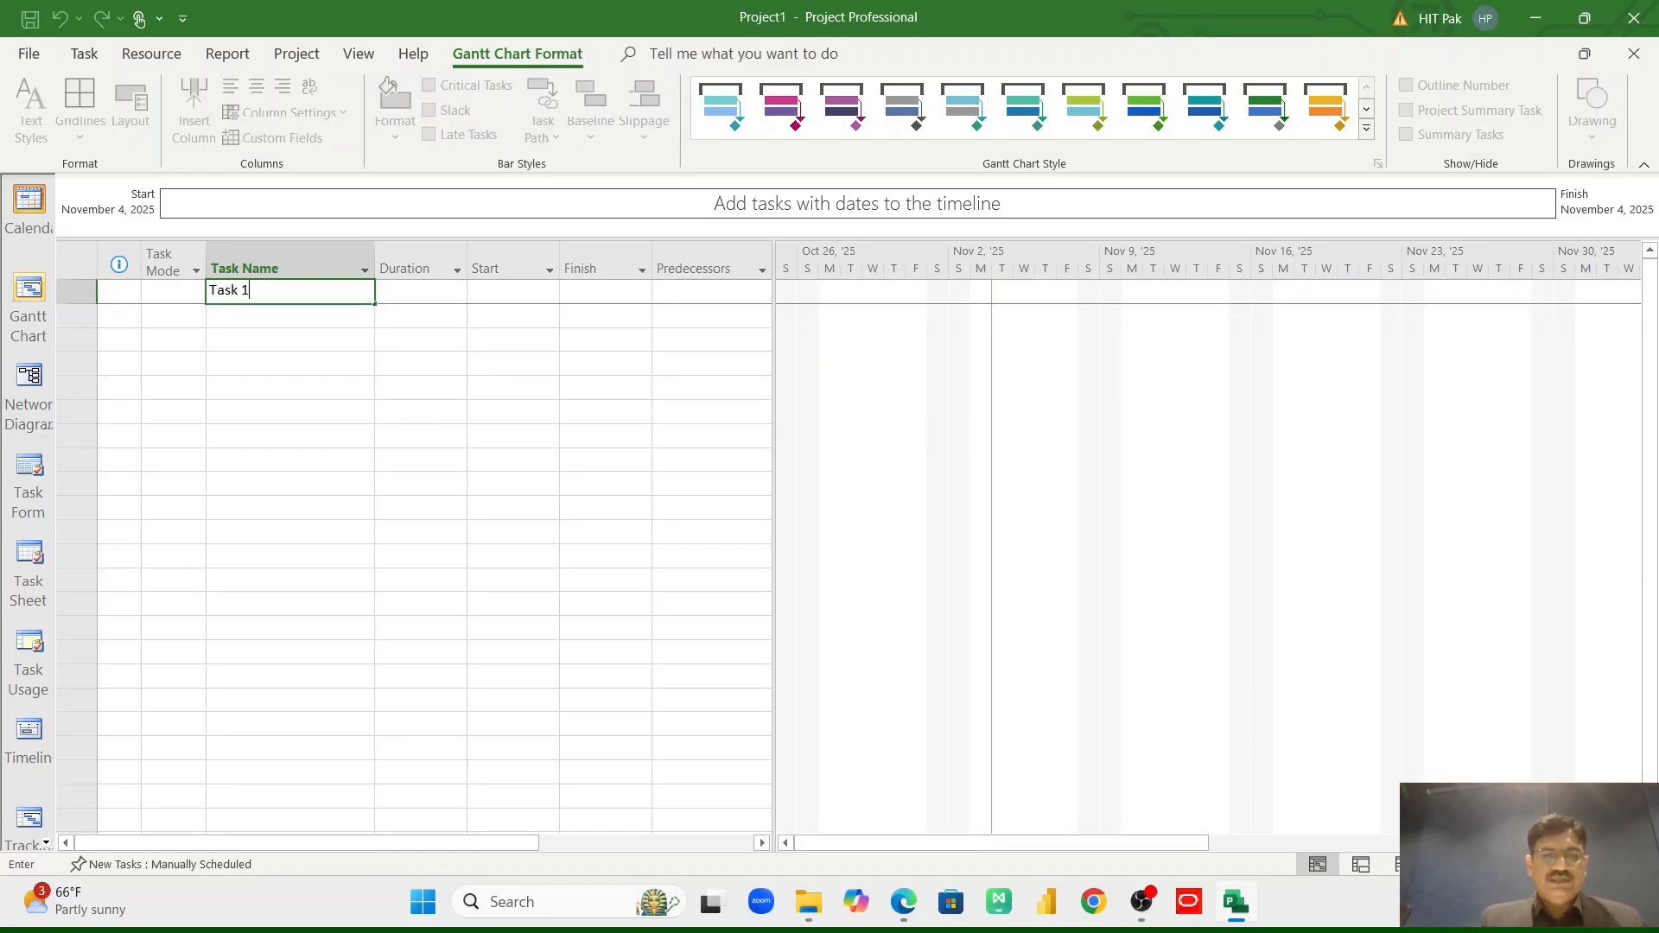
{"action": "key", "text": "Return"}
{"action": "type", "text": "Ta"}
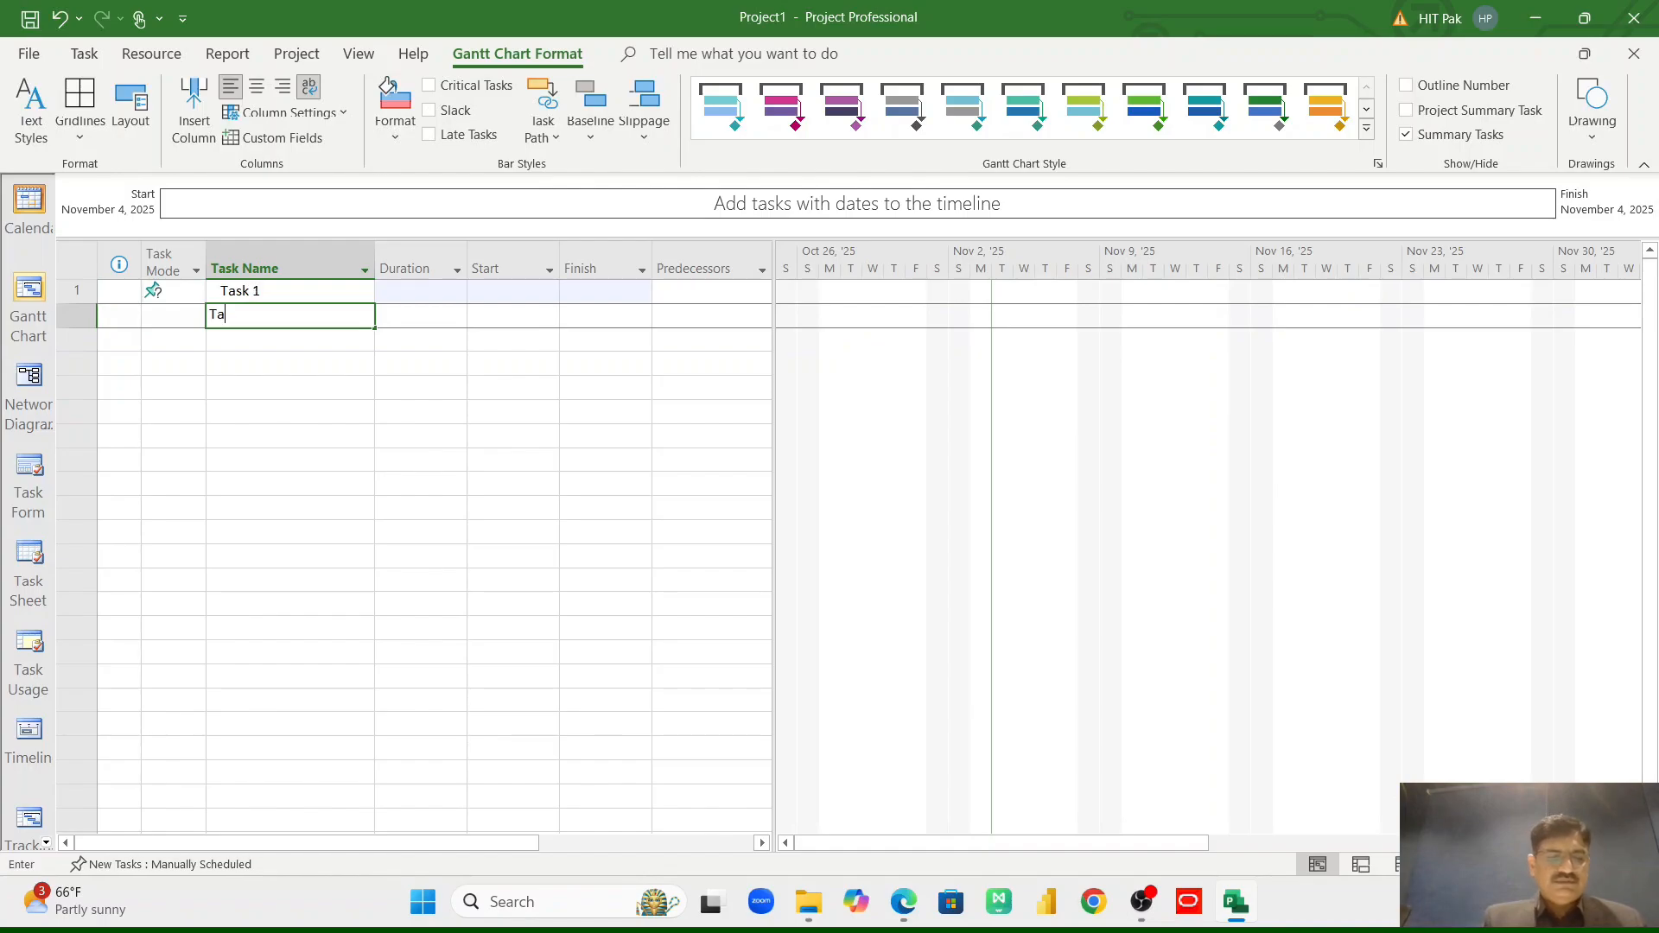
{"action": "type", "text": "sk 2"}
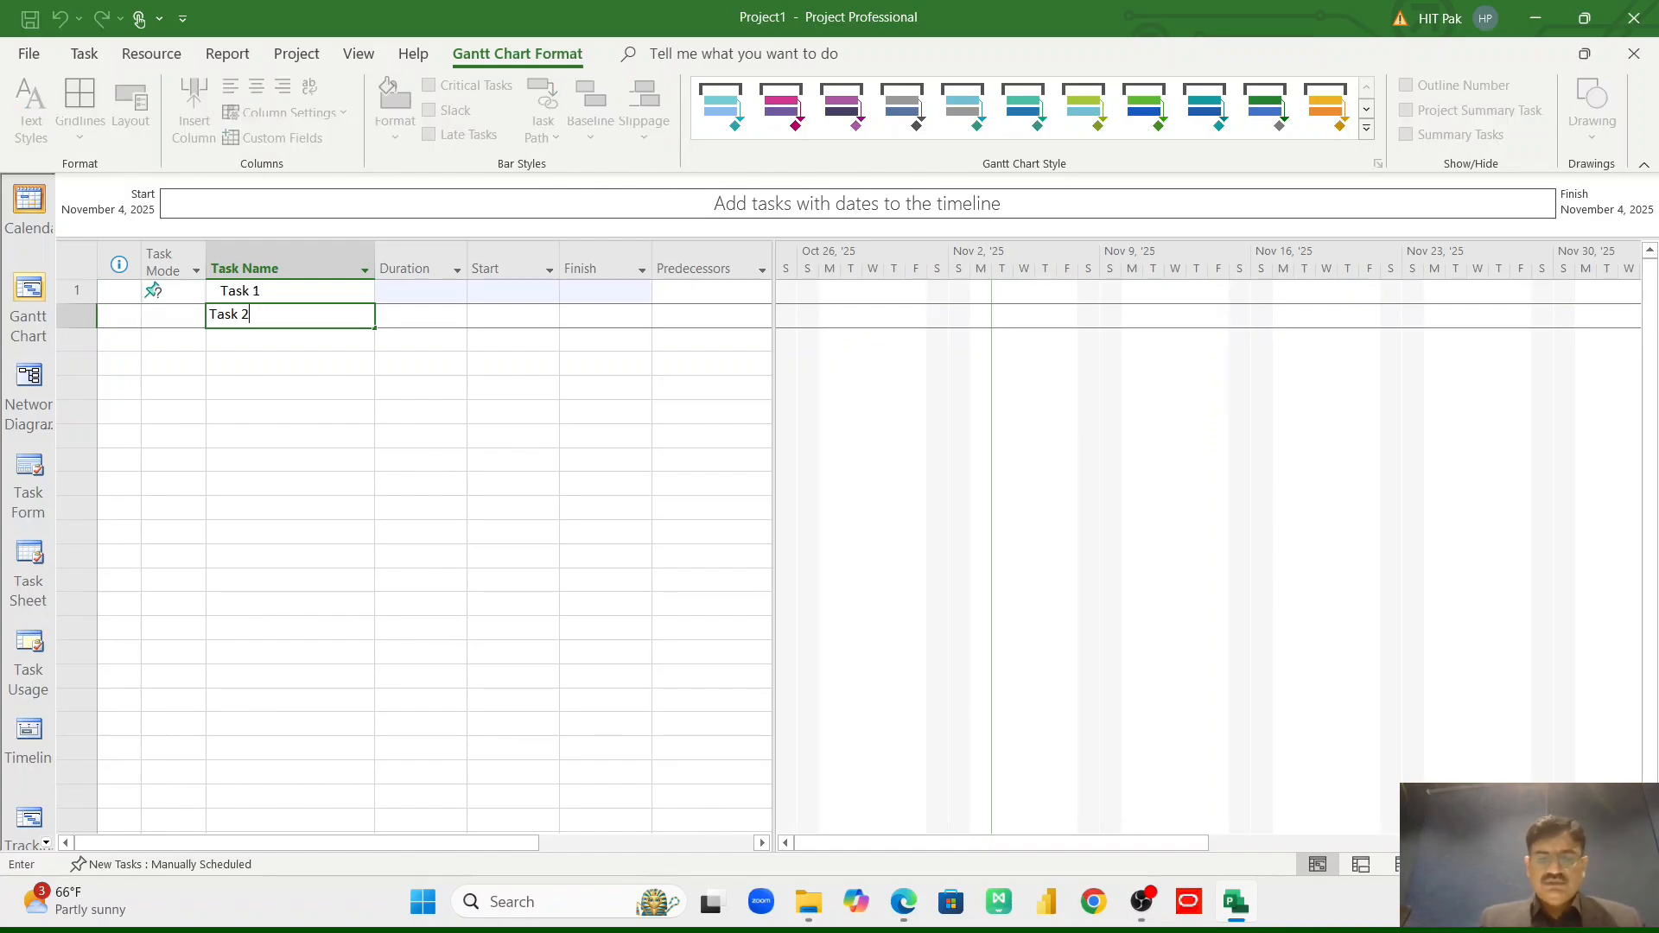
{"action": "key", "text": "Return"}
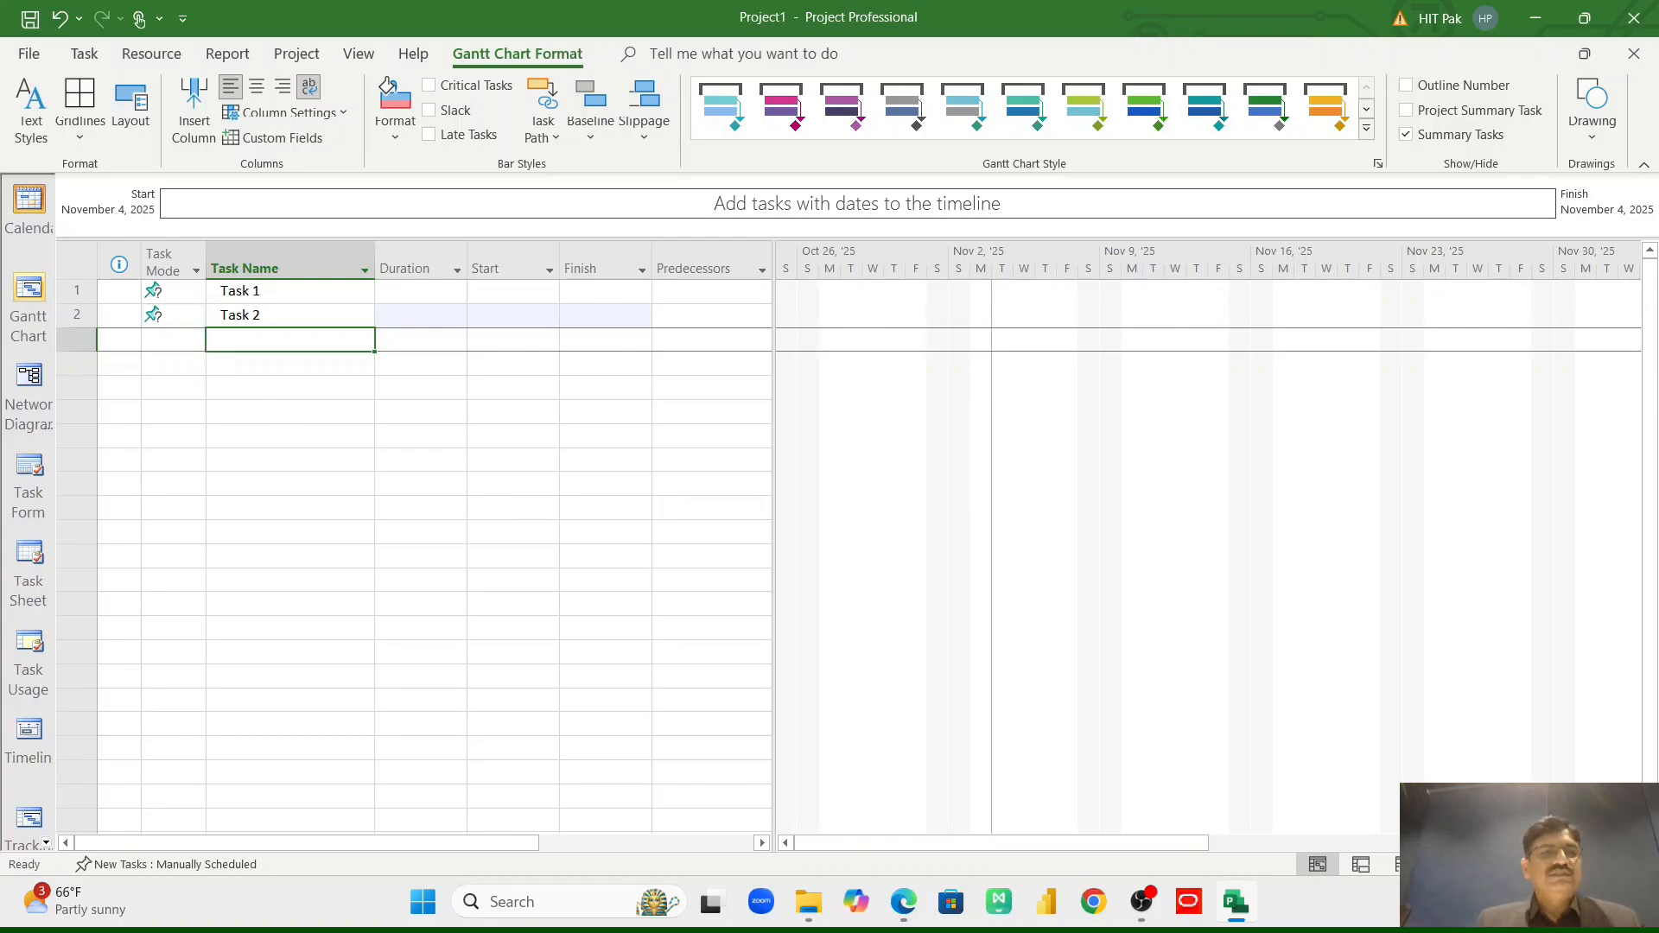
Set the task mode of Task 1 to Auto Scheduled.
{"action": "left_click", "coordinate": [171, 293]}
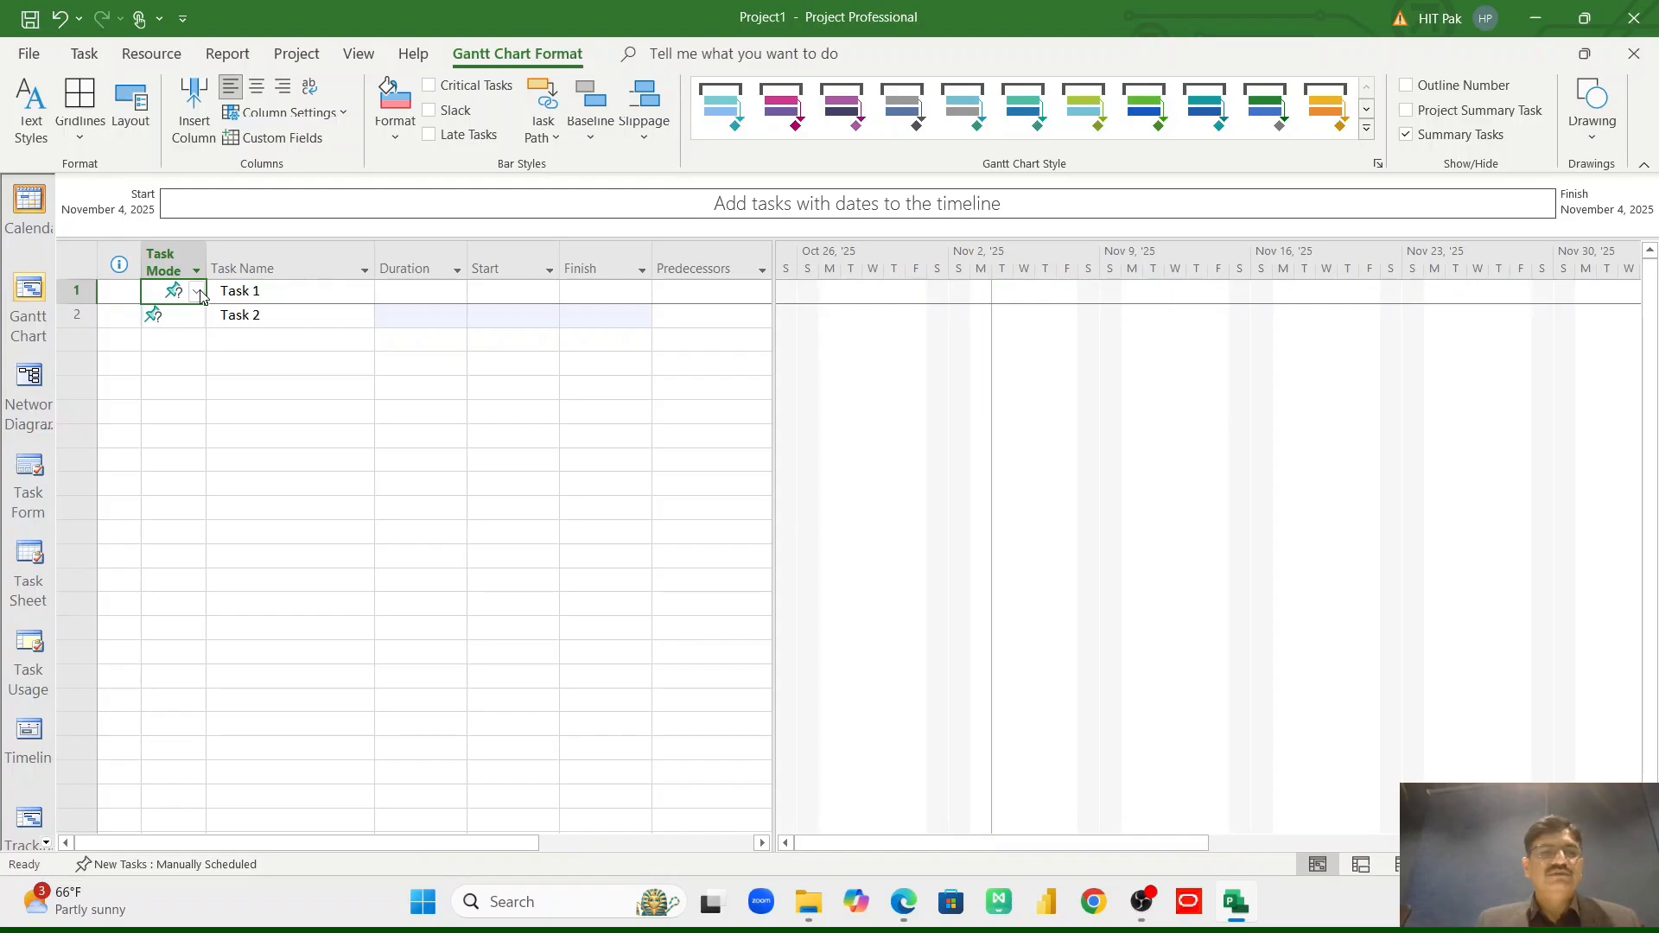
{"action": "left_click", "coordinate": [198, 293]}
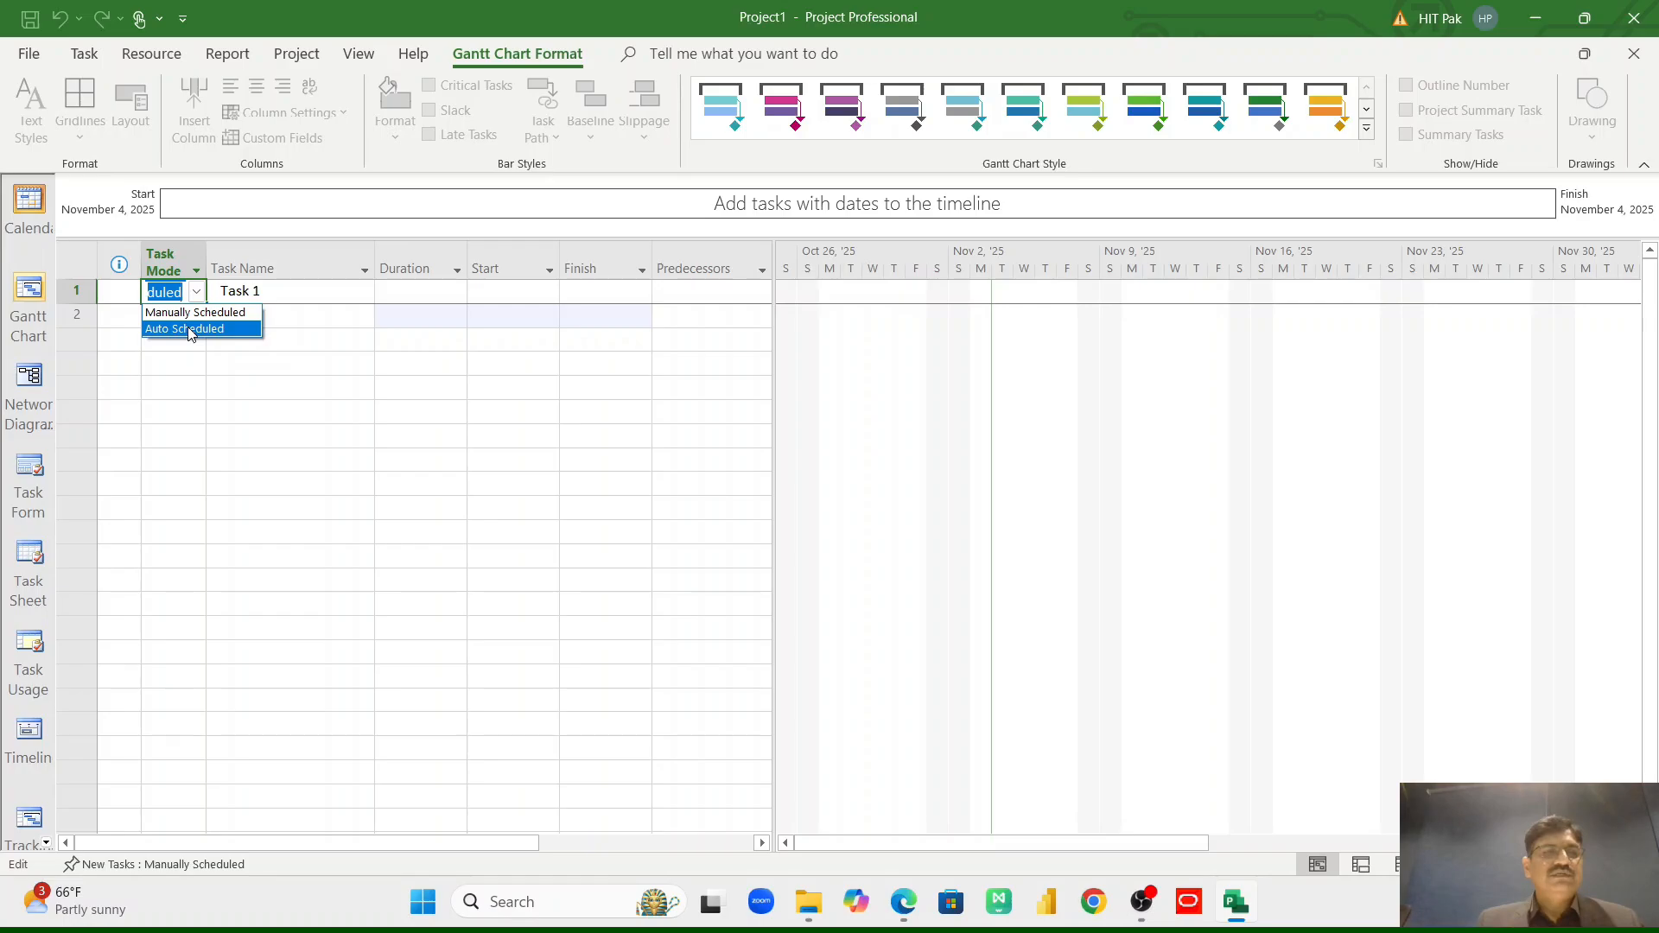
{"action": "left_click", "coordinate": [191, 329]}
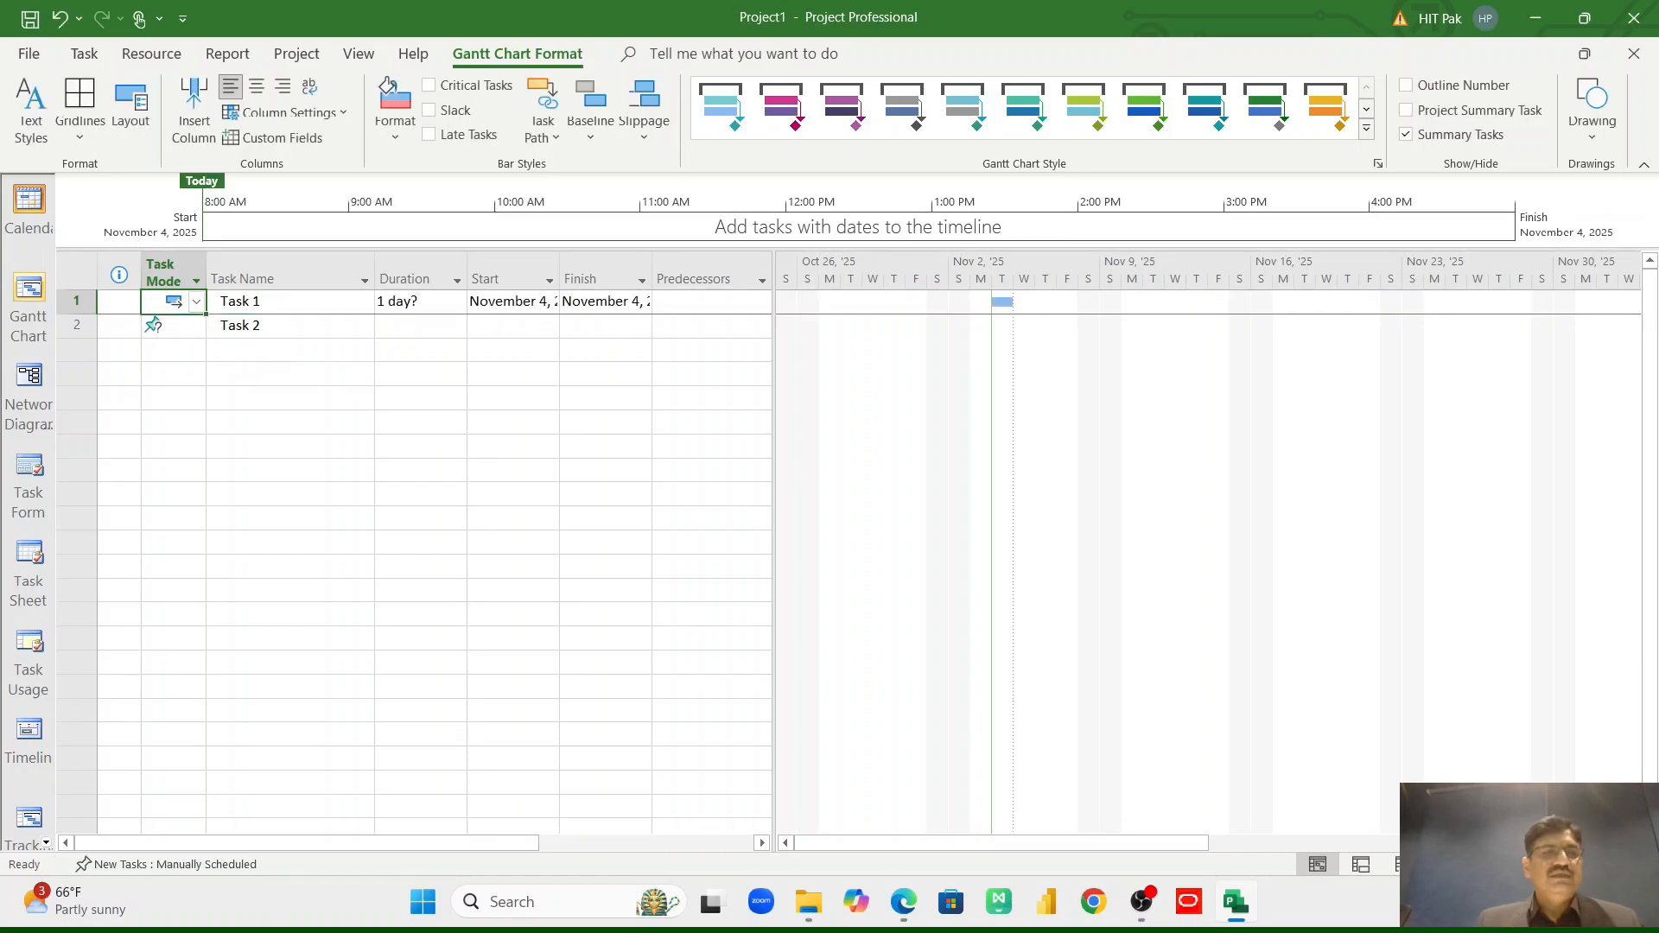
Switch Task 2 to automatic scheduling and add an auto-scheduled Task 3 below it.
{"action": "left_click", "coordinate": [256, 329]}
{"action": "left_click", "coordinate": [97, 55]}
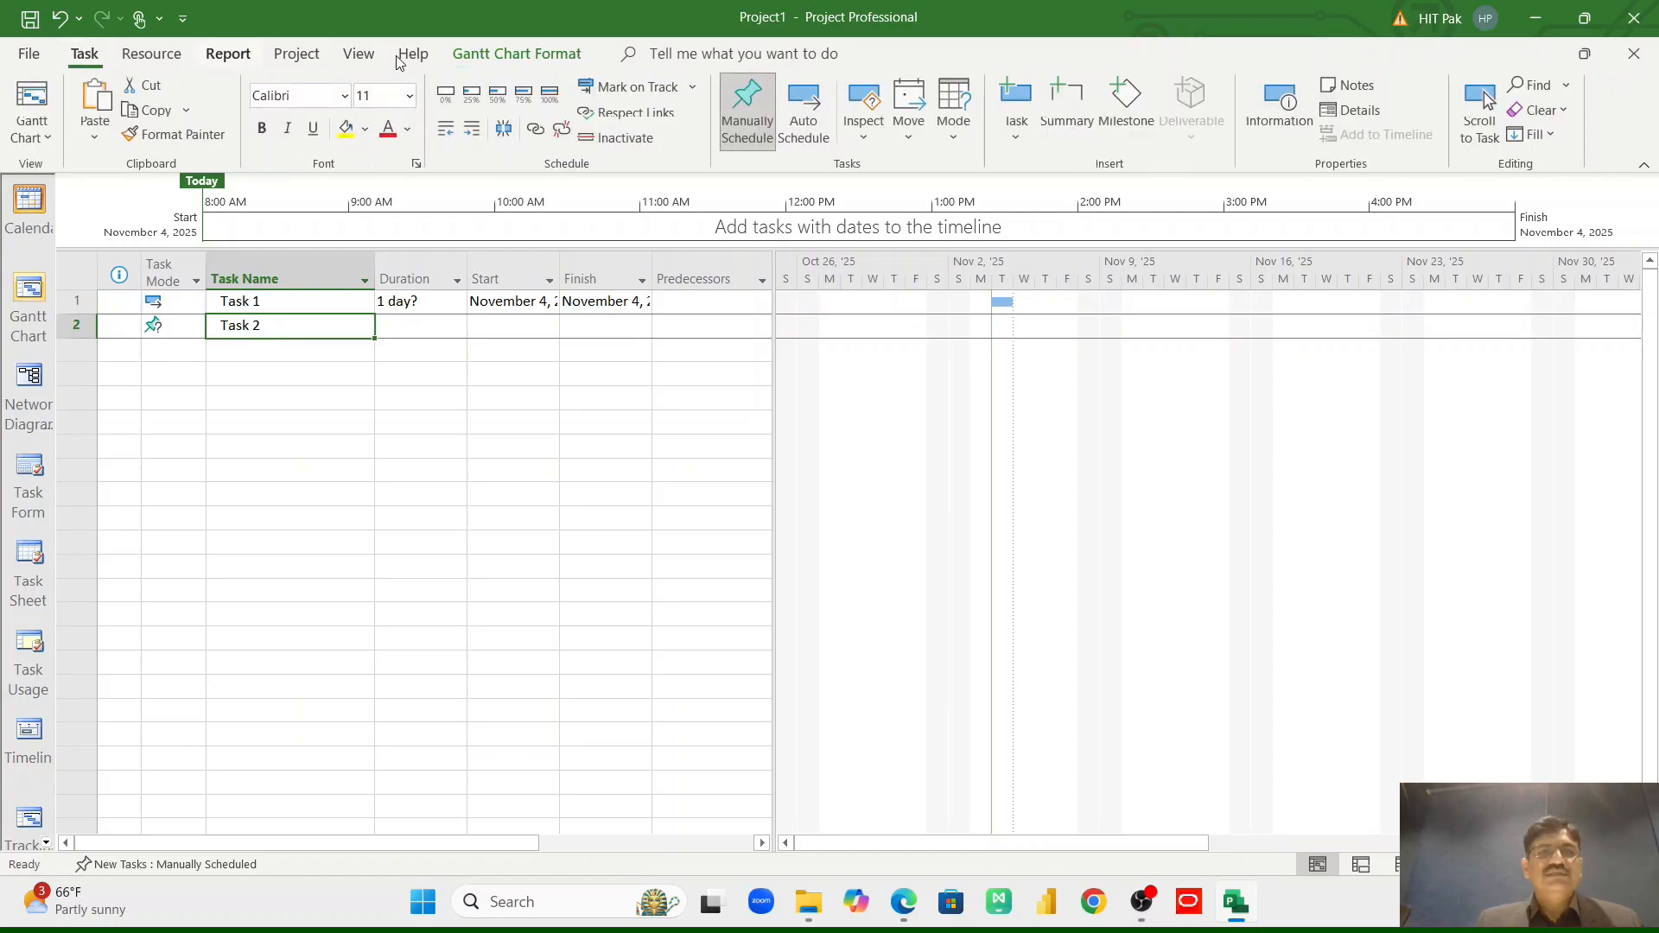
{"action": "left_click", "coordinate": [797, 112]}
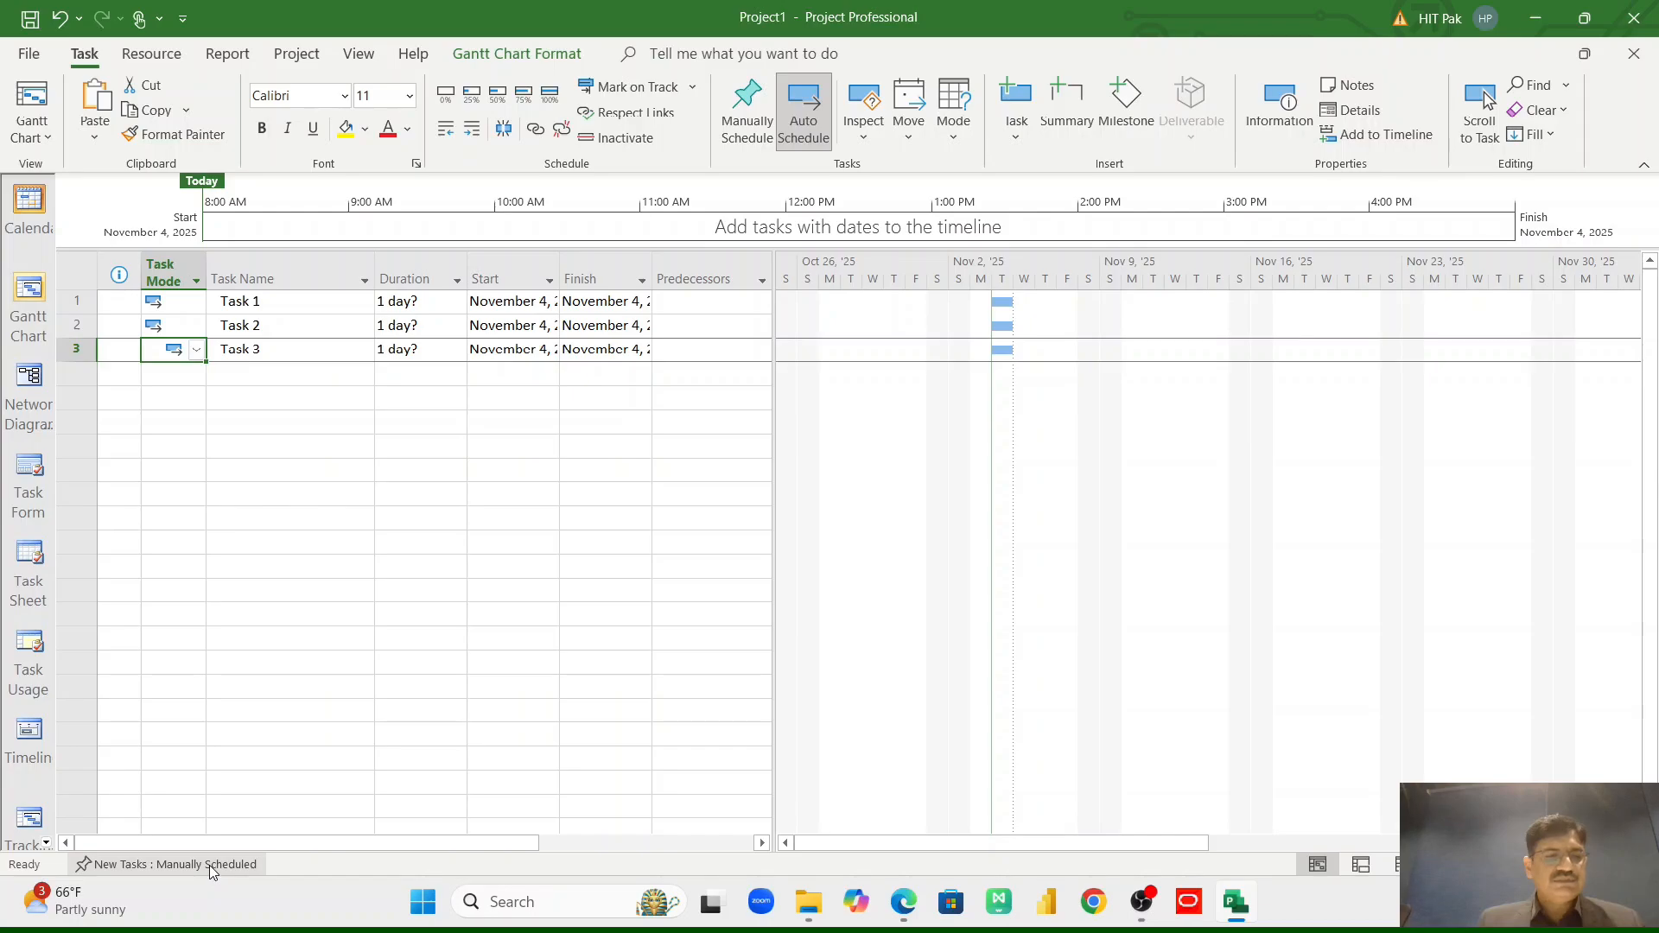
Make Auto Scheduled the default mode for new tasks and add Task 4 below Task 3.
{"action": "left_click", "coordinate": [209, 864]}
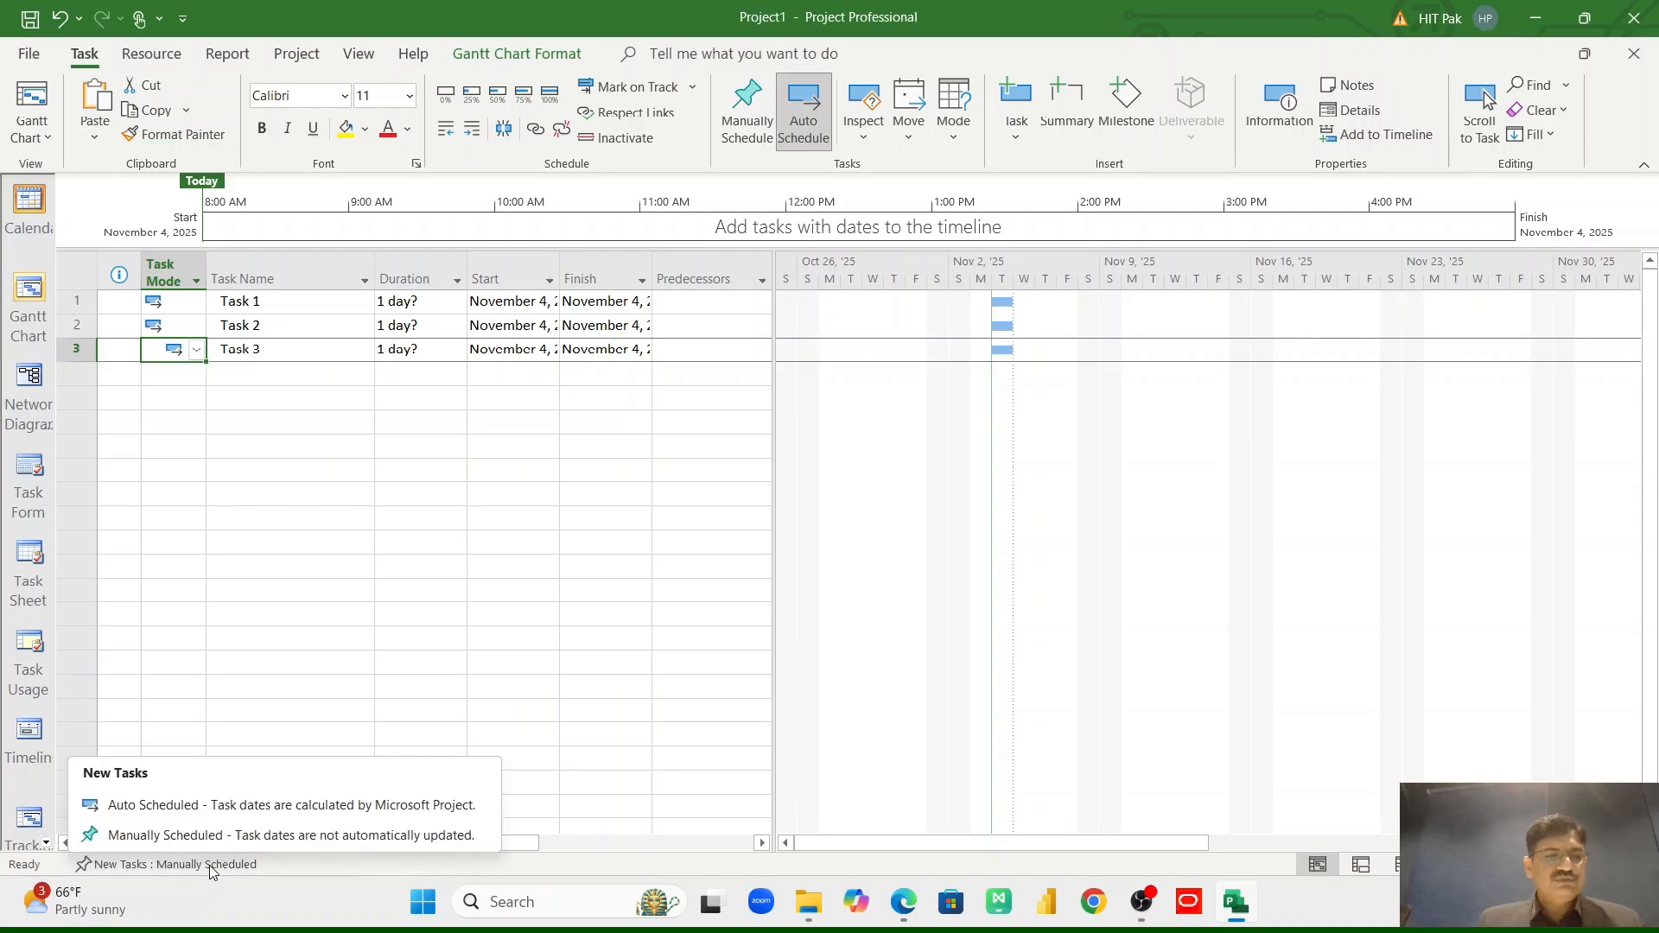
{"action": "left_click", "coordinate": [184, 805]}
{"action": "left_click", "coordinate": [258, 373]}
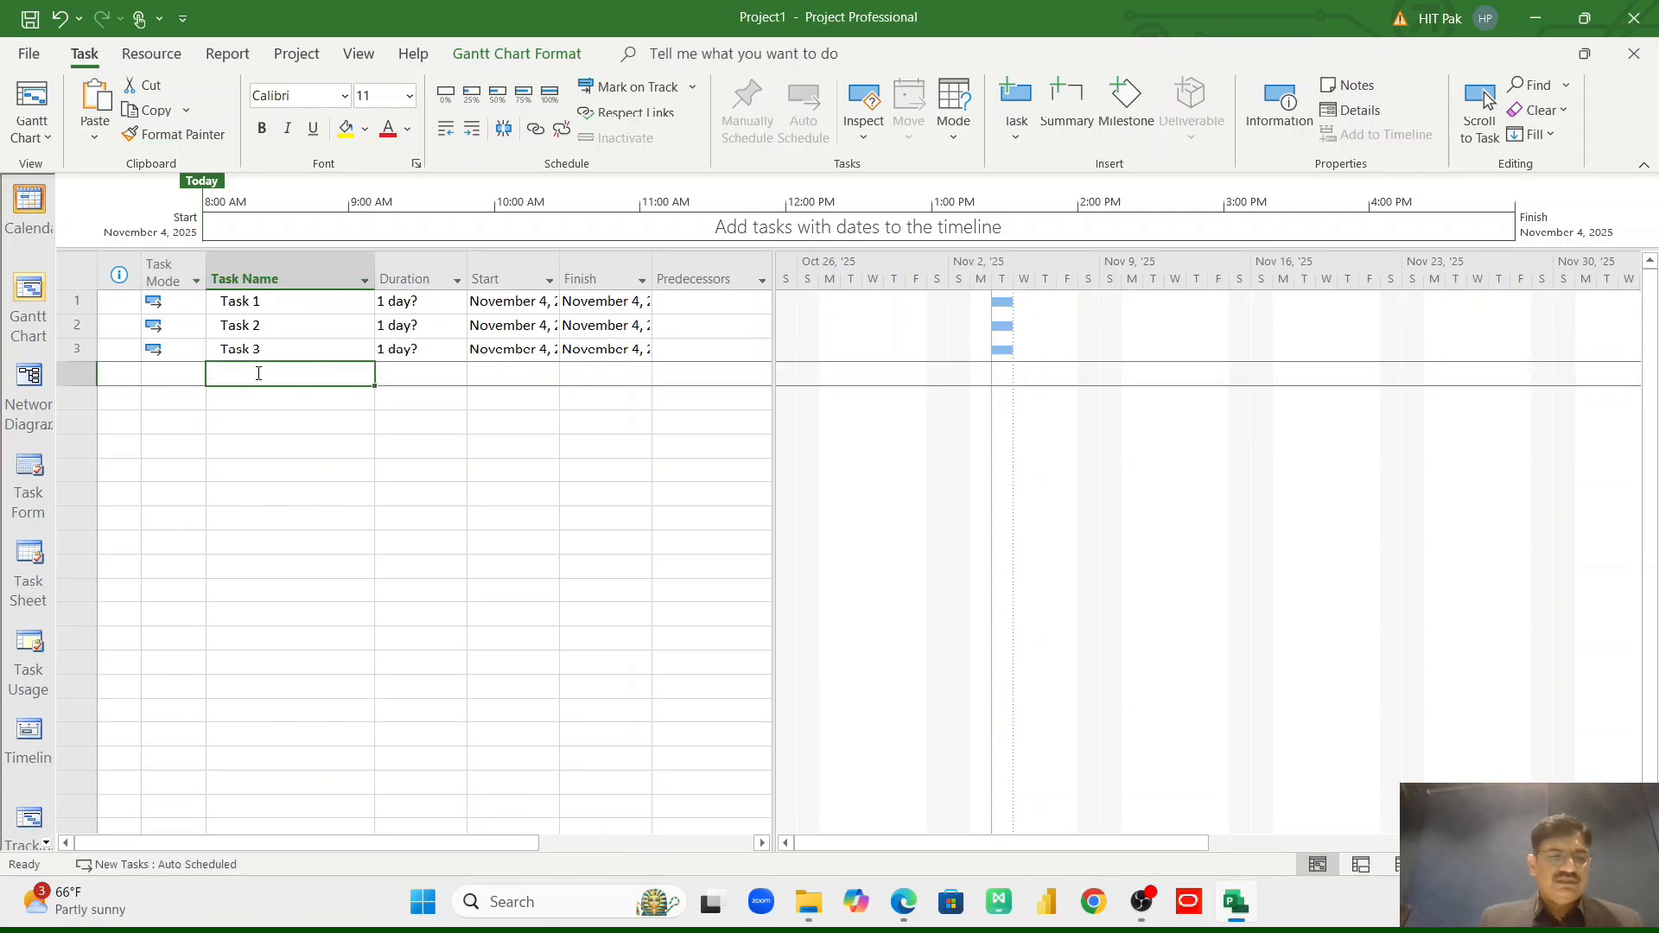
{"action": "type", "text": "Task 4"}
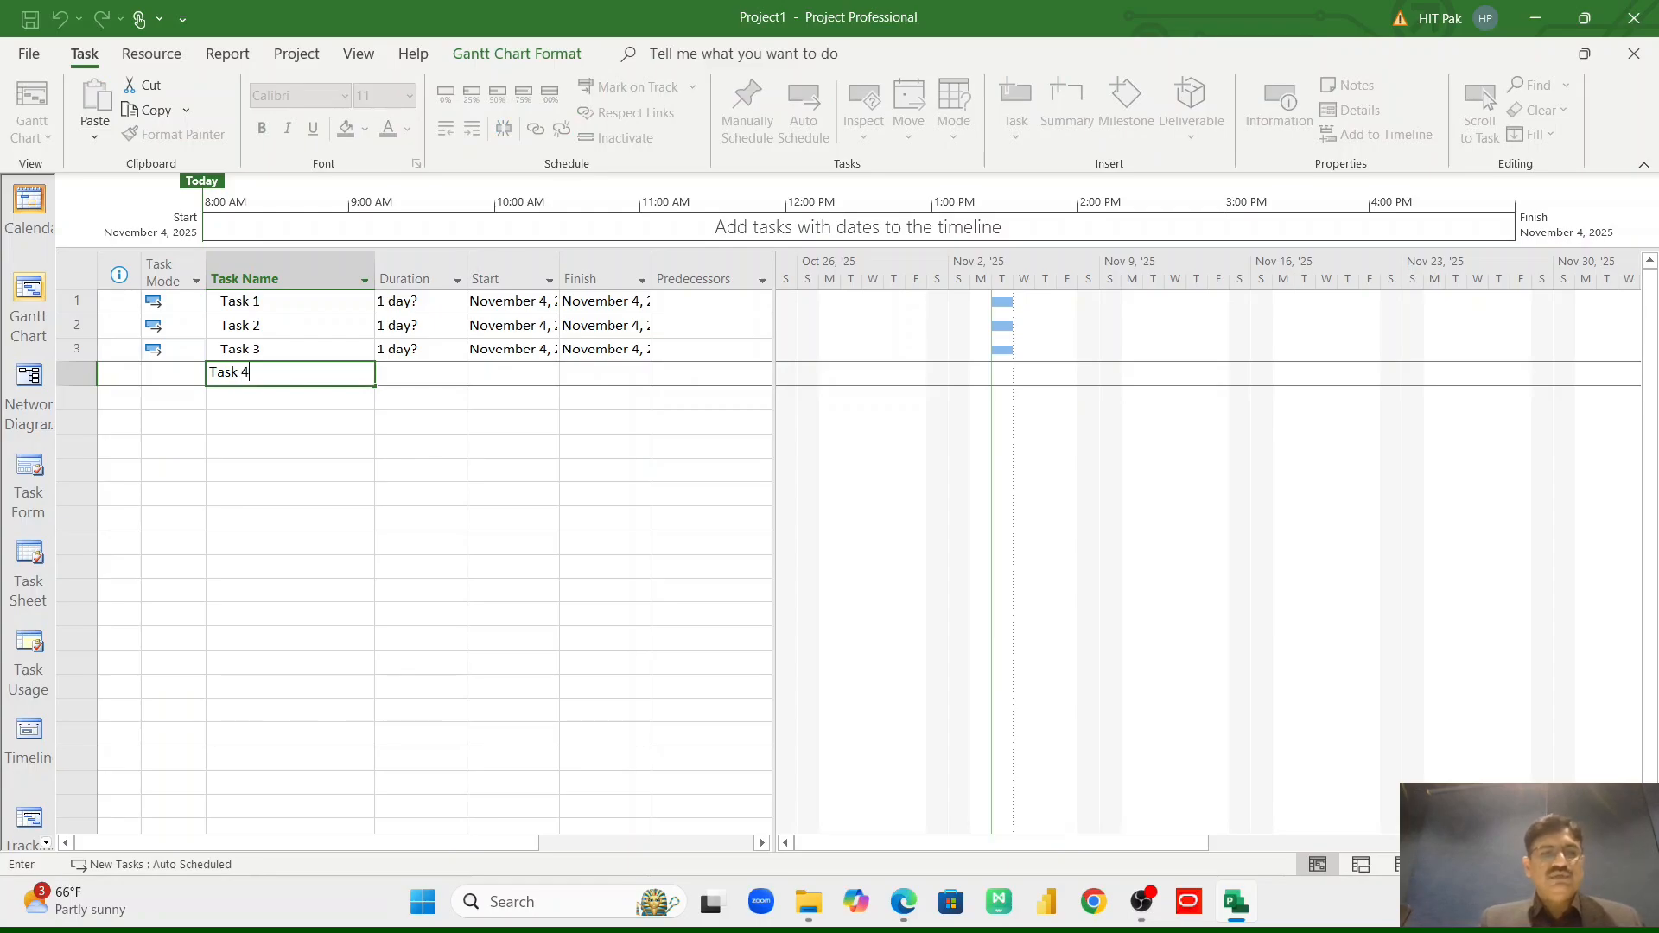
{"action": "key", "text": "Return"}
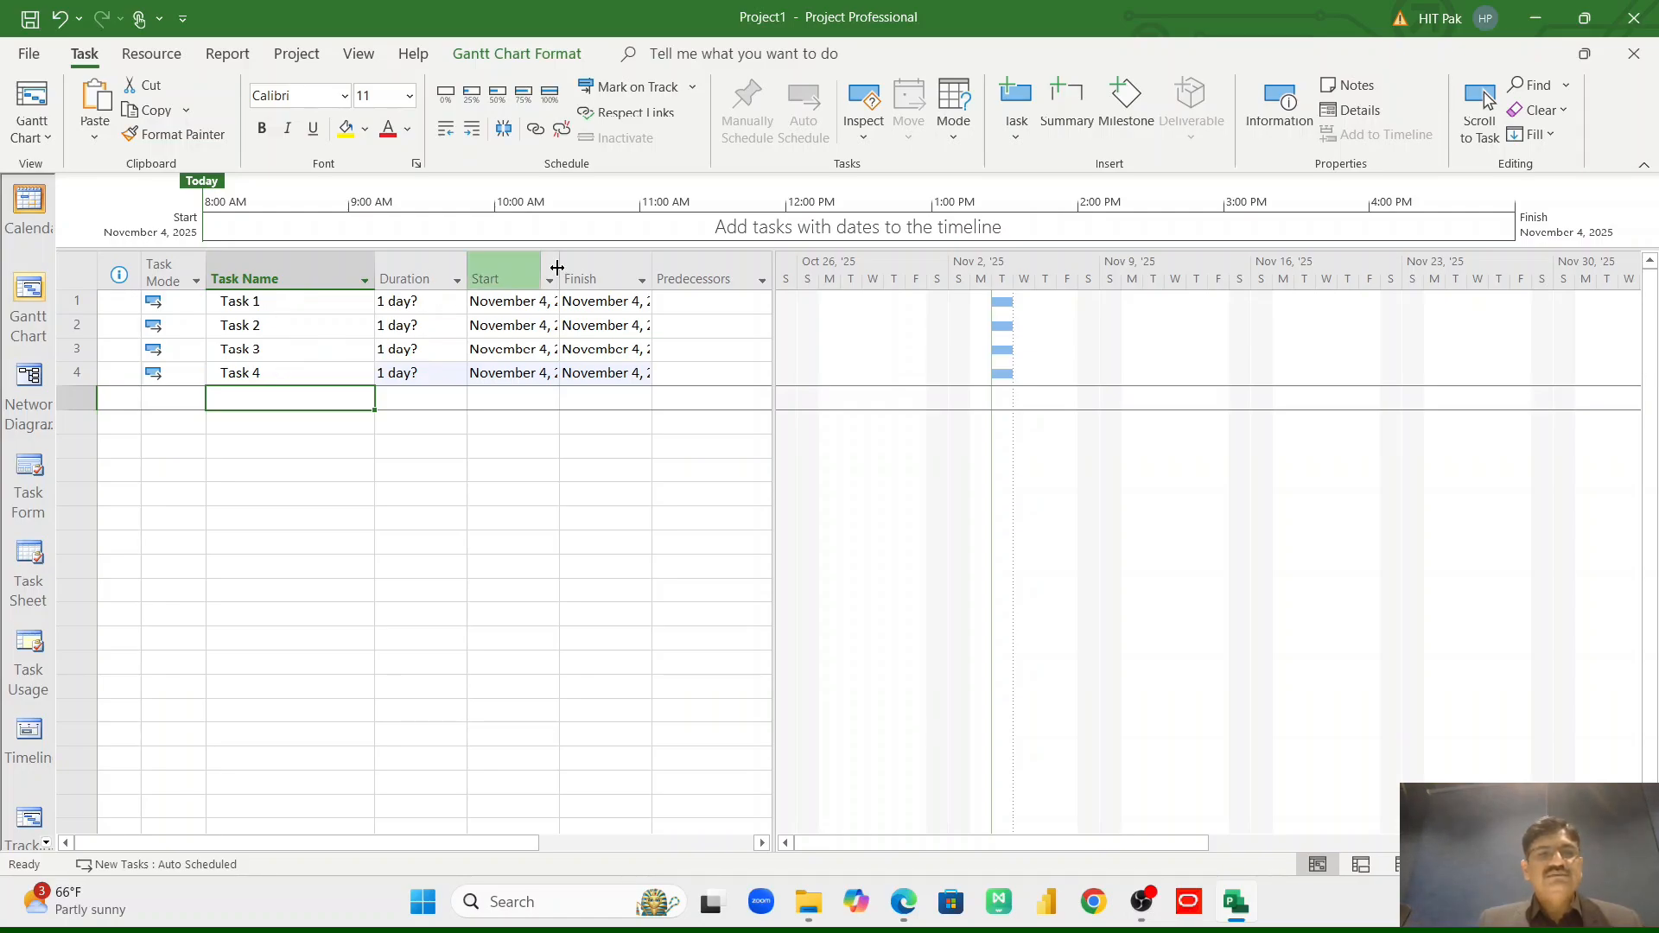
Widen the Start and Finish columns and set the durations of Tasks 1 to 4 to 5, 3, 4 and 2 days.
{"action": "left_click_drag", "start_coordinate": [559, 267], "coordinate": [734, 264]}
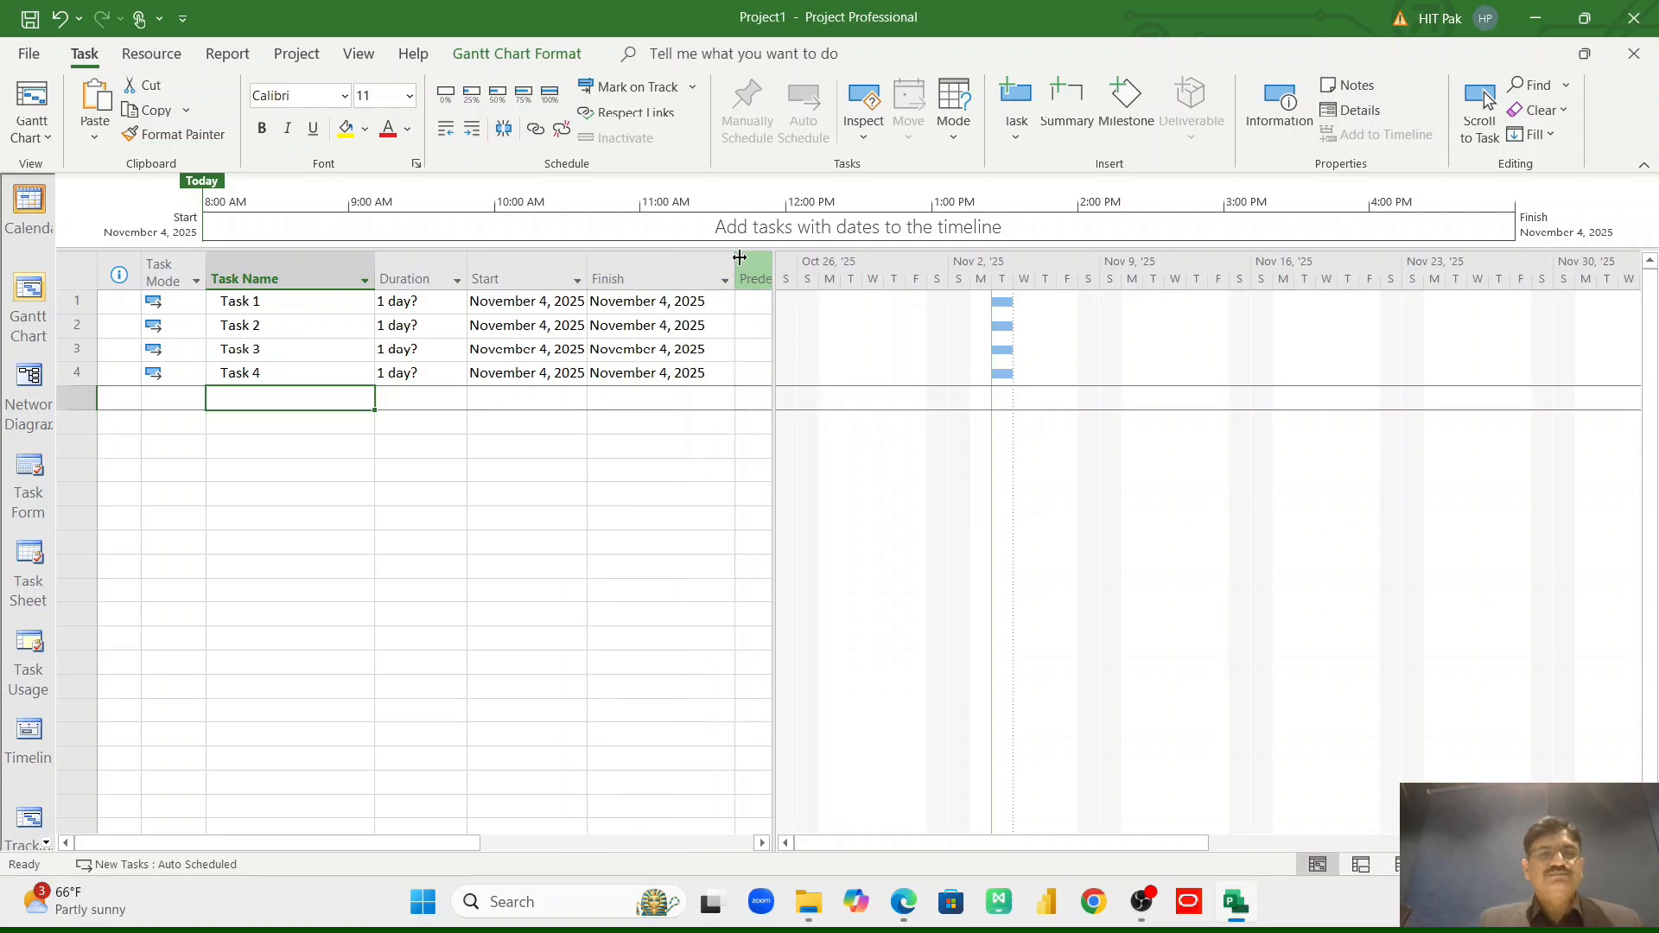
{"action": "left_click", "coordinate": [431, 304]}
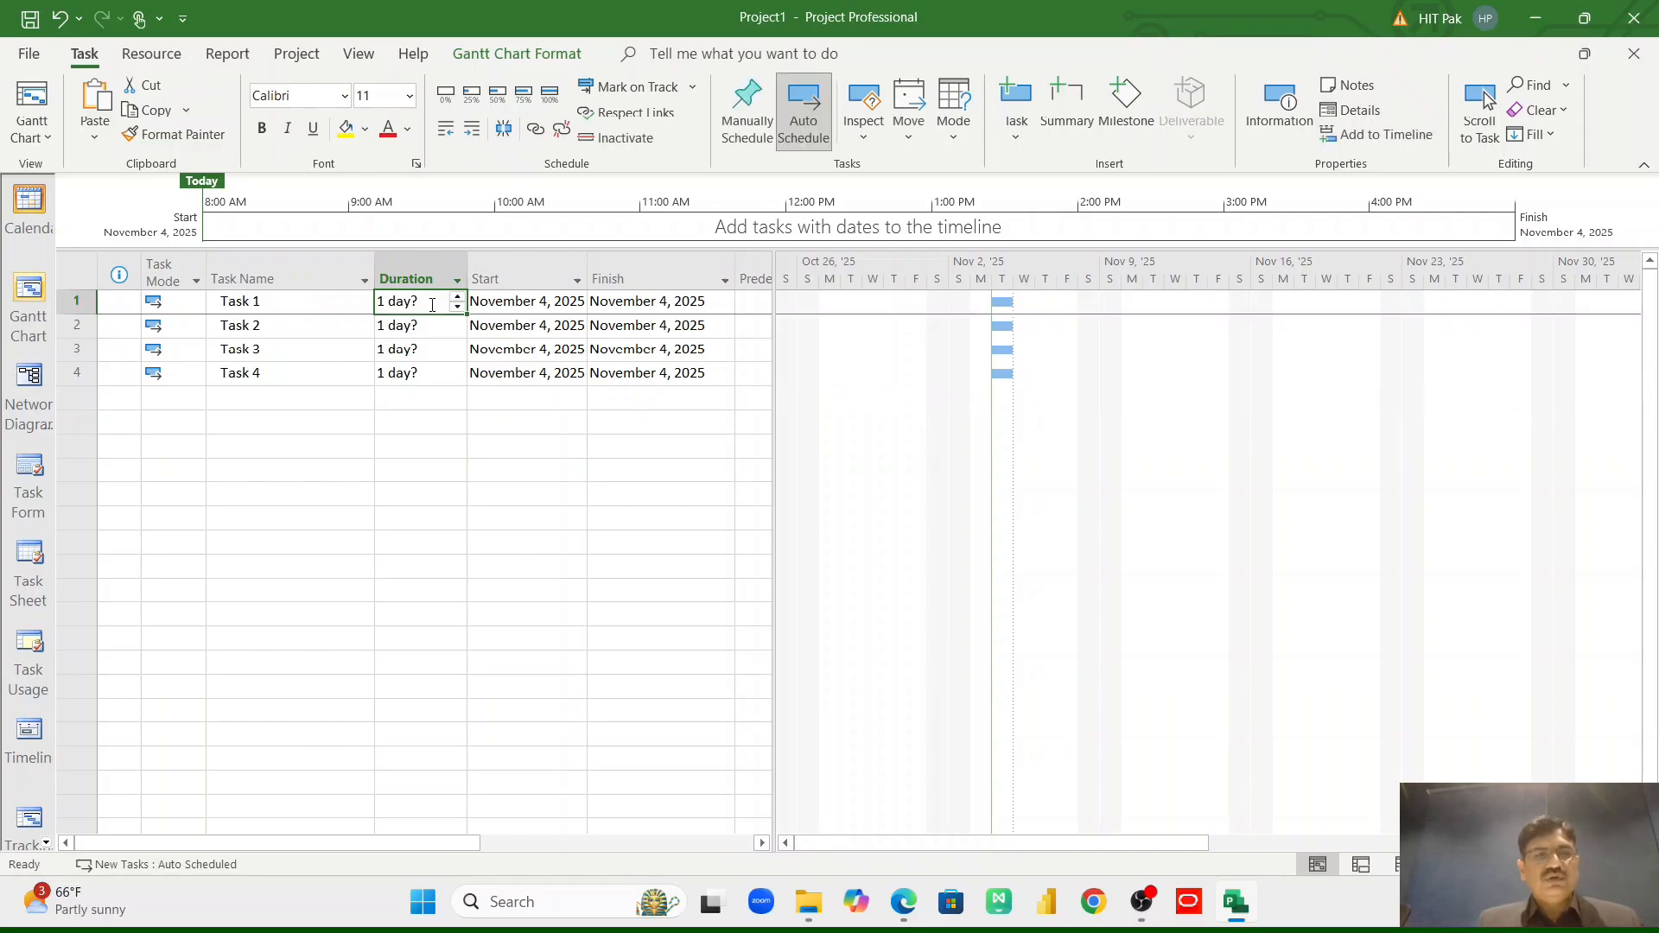
{"action": "type", "text": "5"}
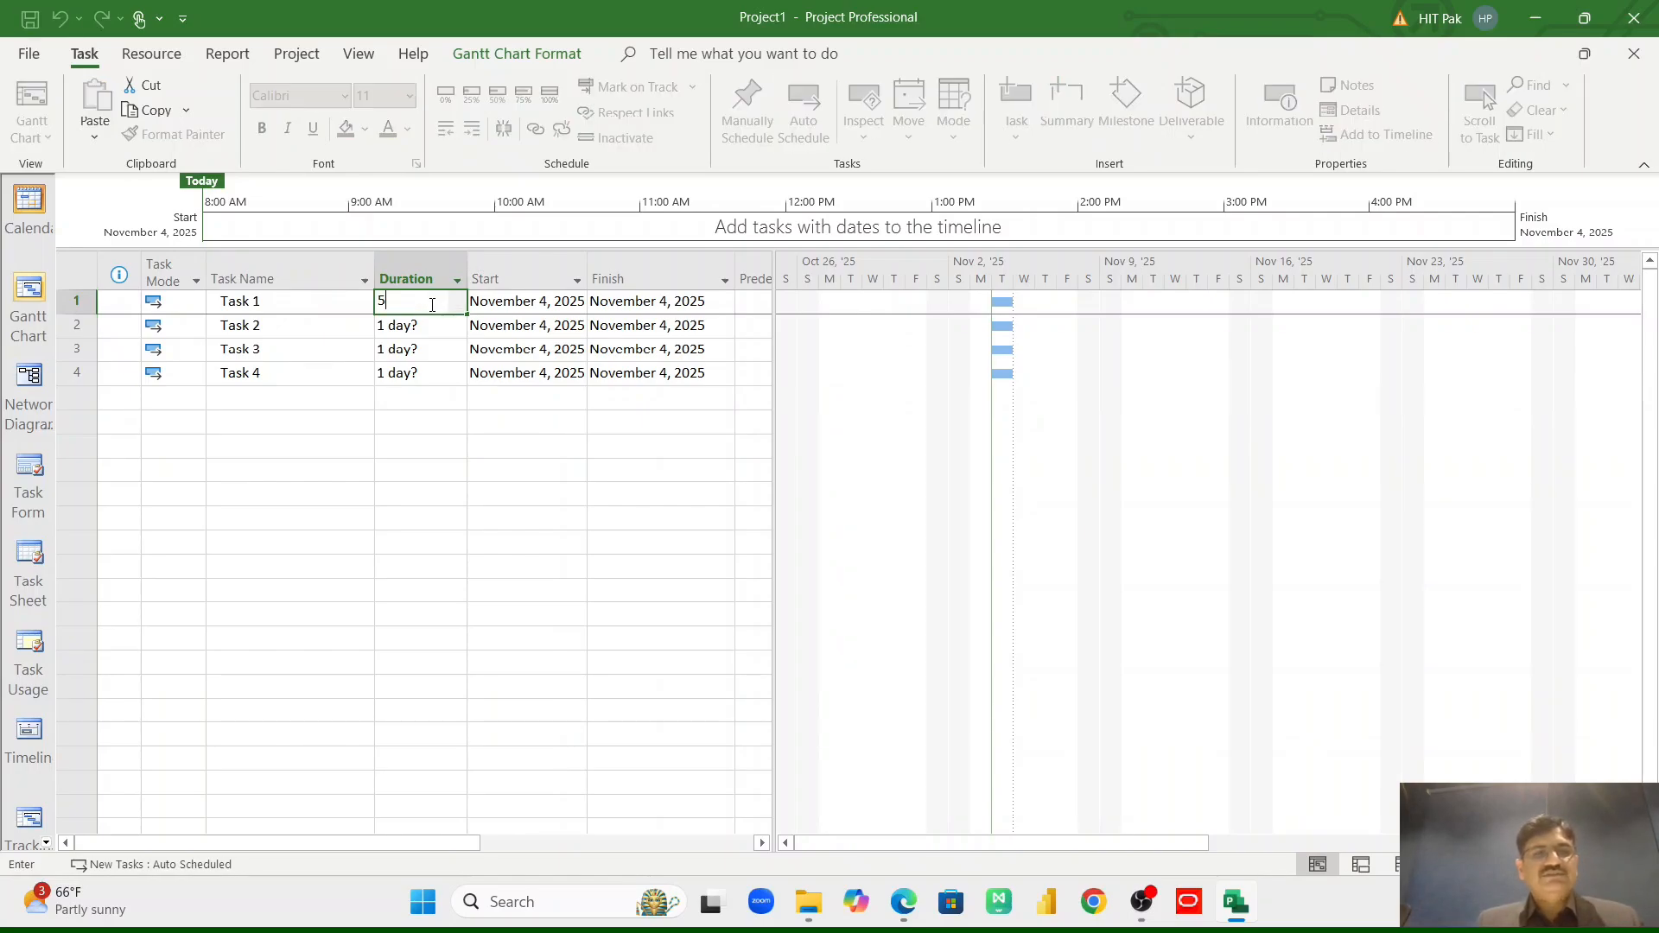
{"action": "key", "text": "Return"}
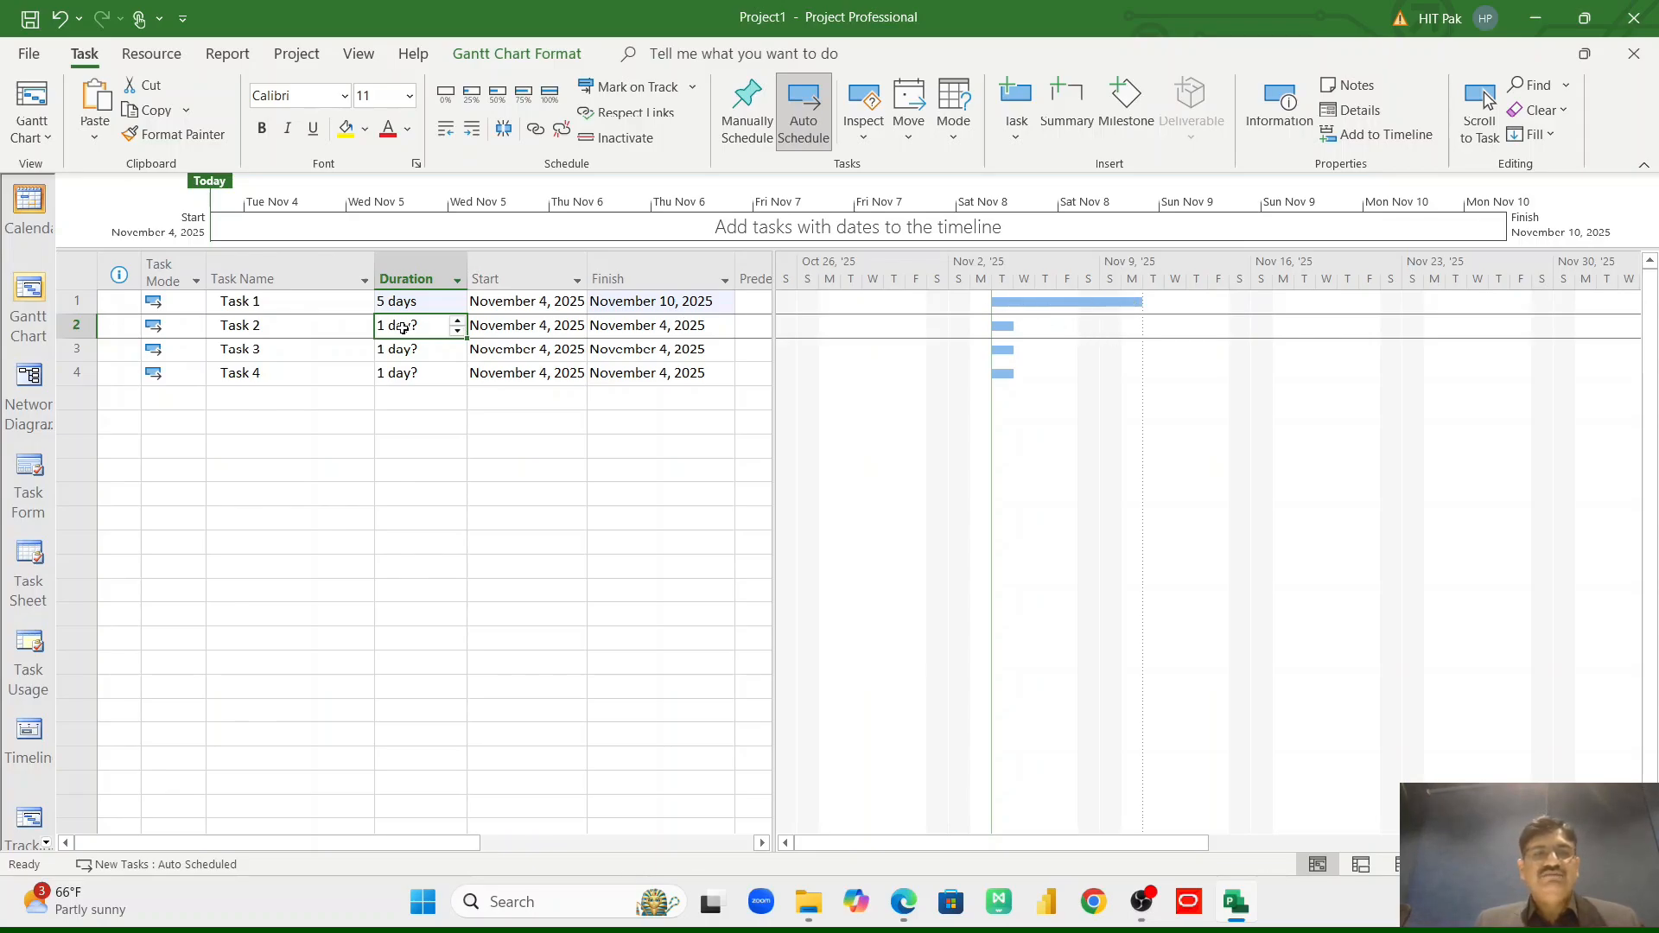
{"action": "type", "text": "3"}
{"action": "key", "text": "Return"}
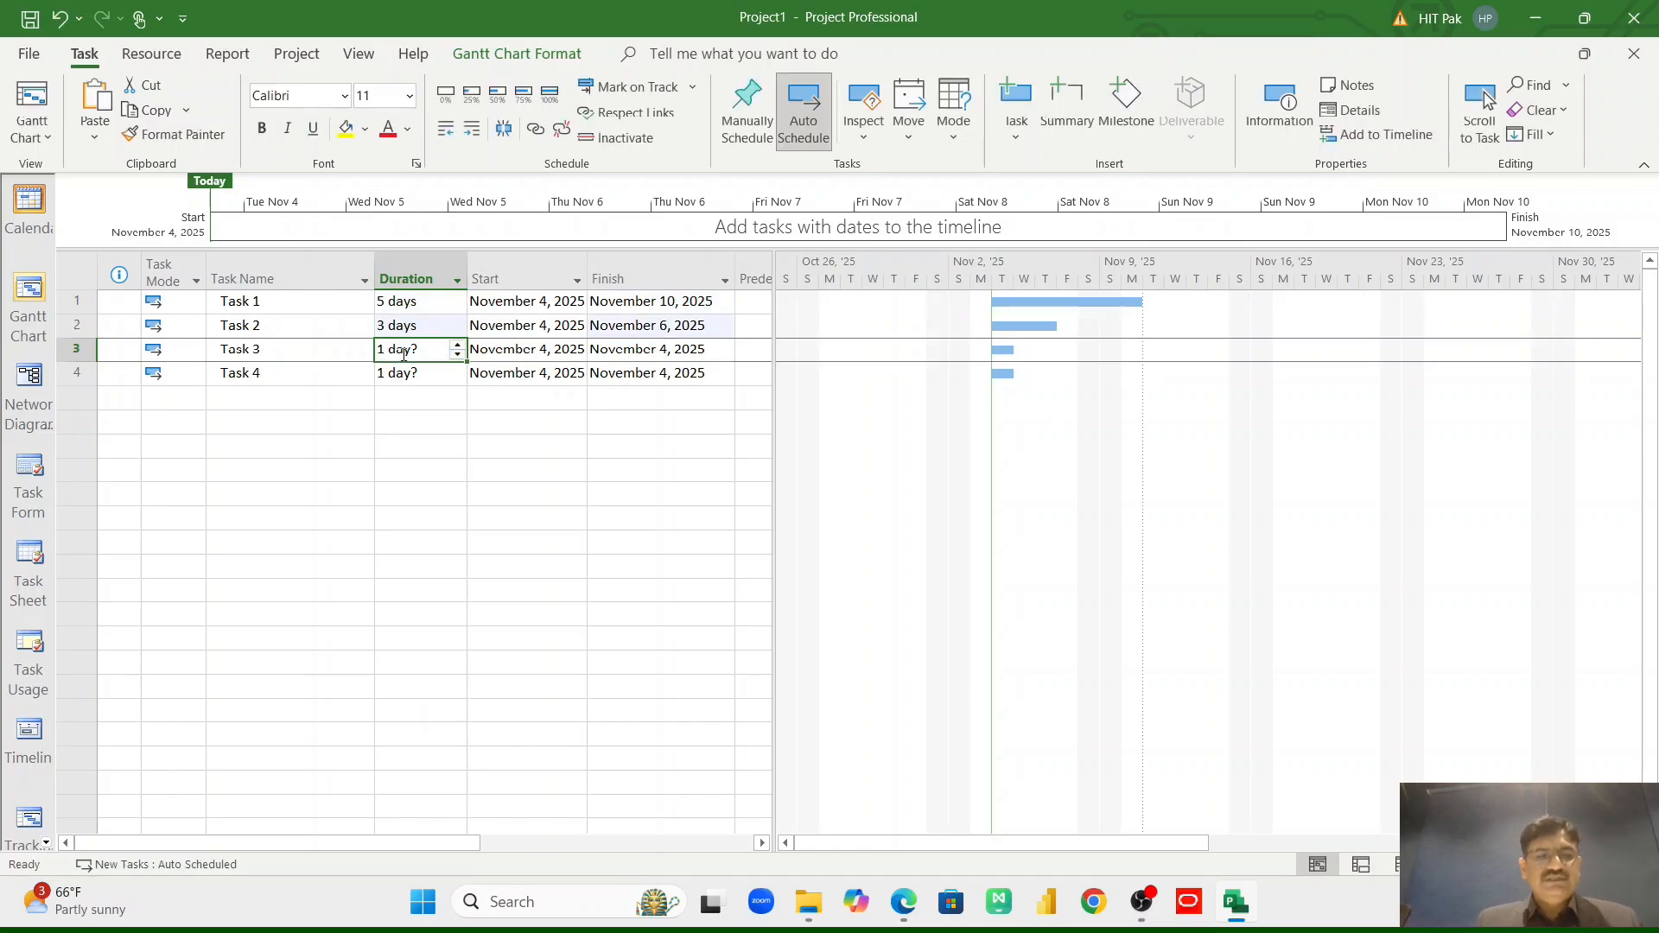
{"action": "type", "text": "4"}
{"action": "key", "text": "Return"}
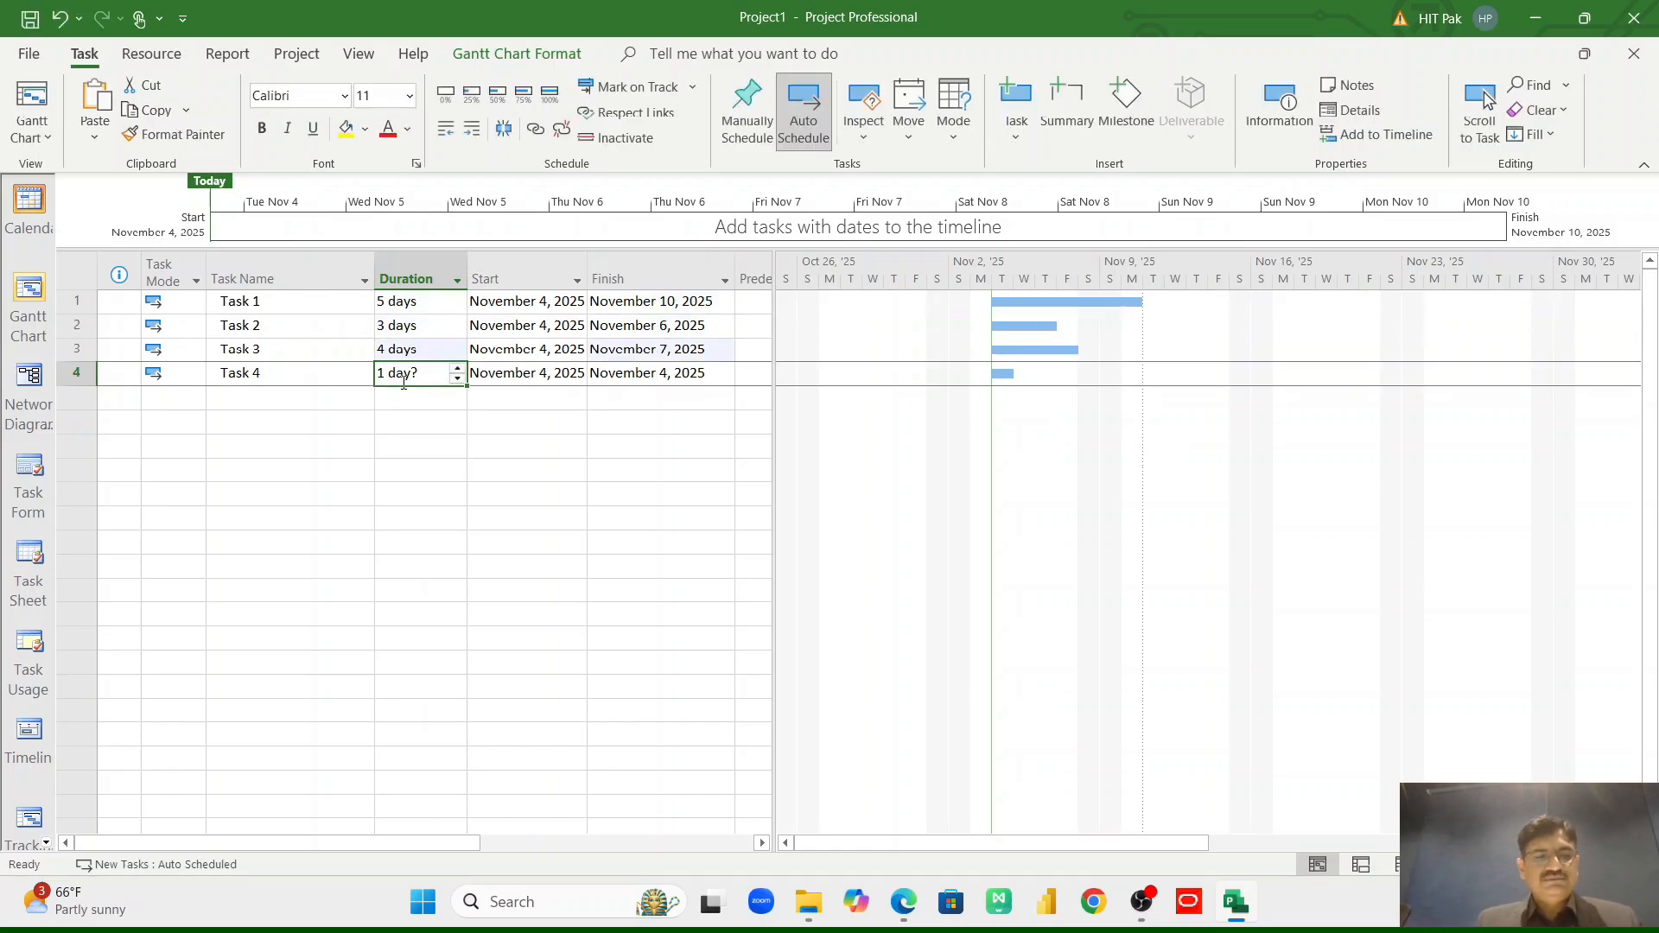
{"action": "type", "text": "2"}
{"action": "left_click", "coordinate": [402, 401]}
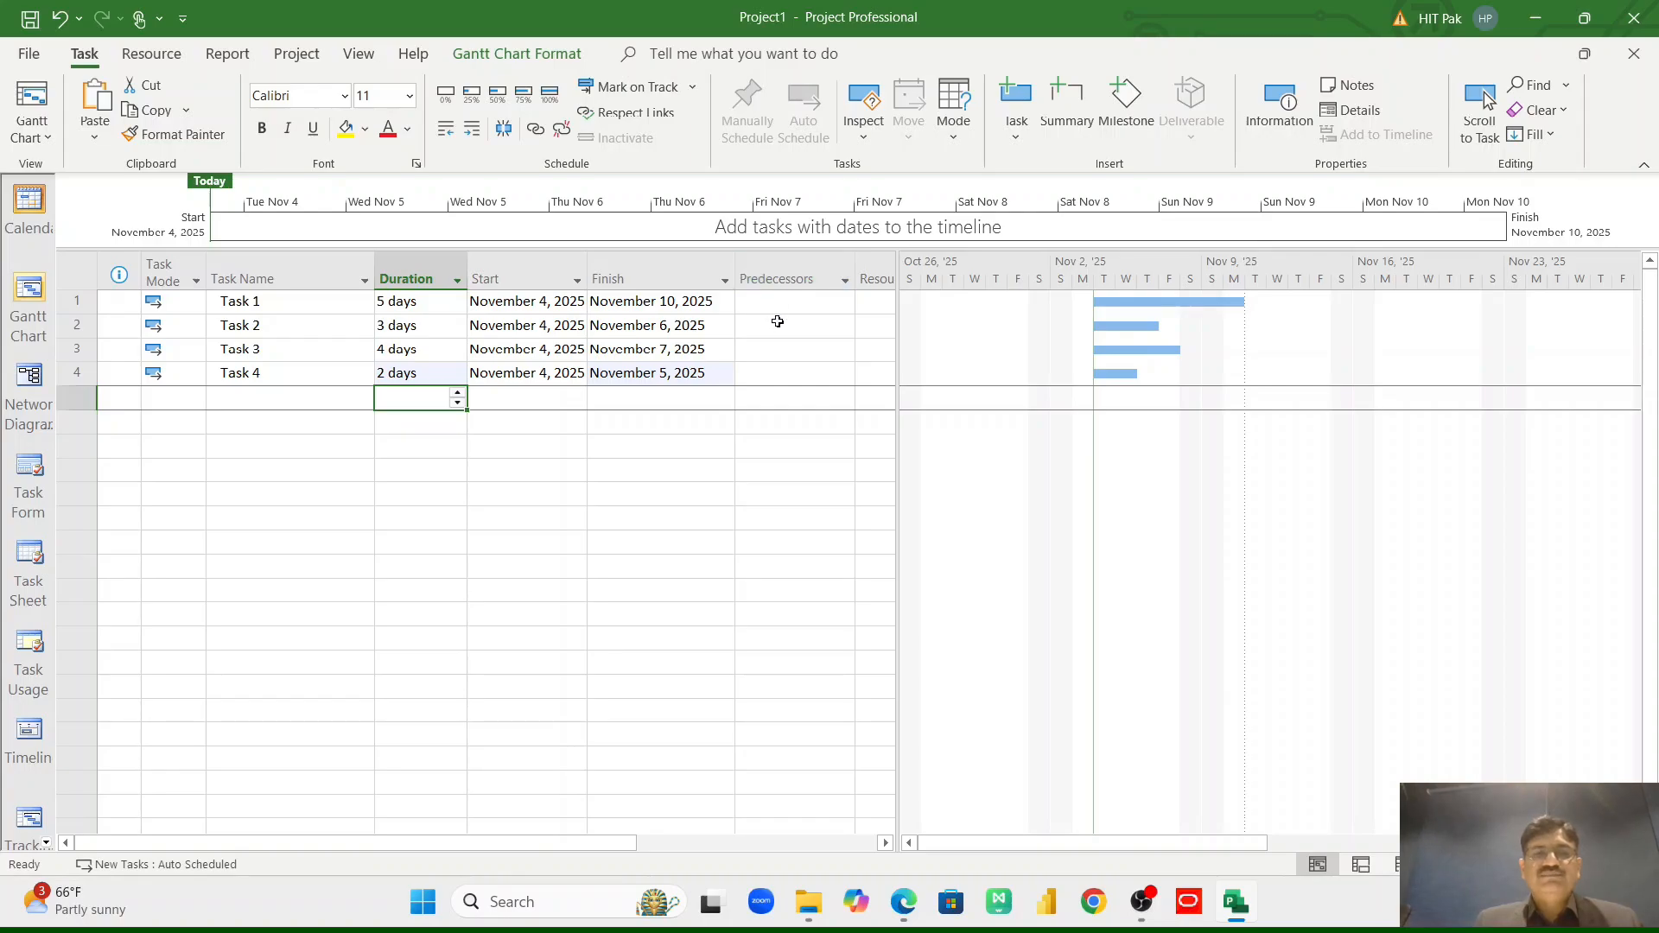
Link the tasks in sequence by entering predecessor 1 for Task 2, 2 for Task 3 and 3 for Task 4.
{"action": "left_click", "coordinate": [777, 325]}
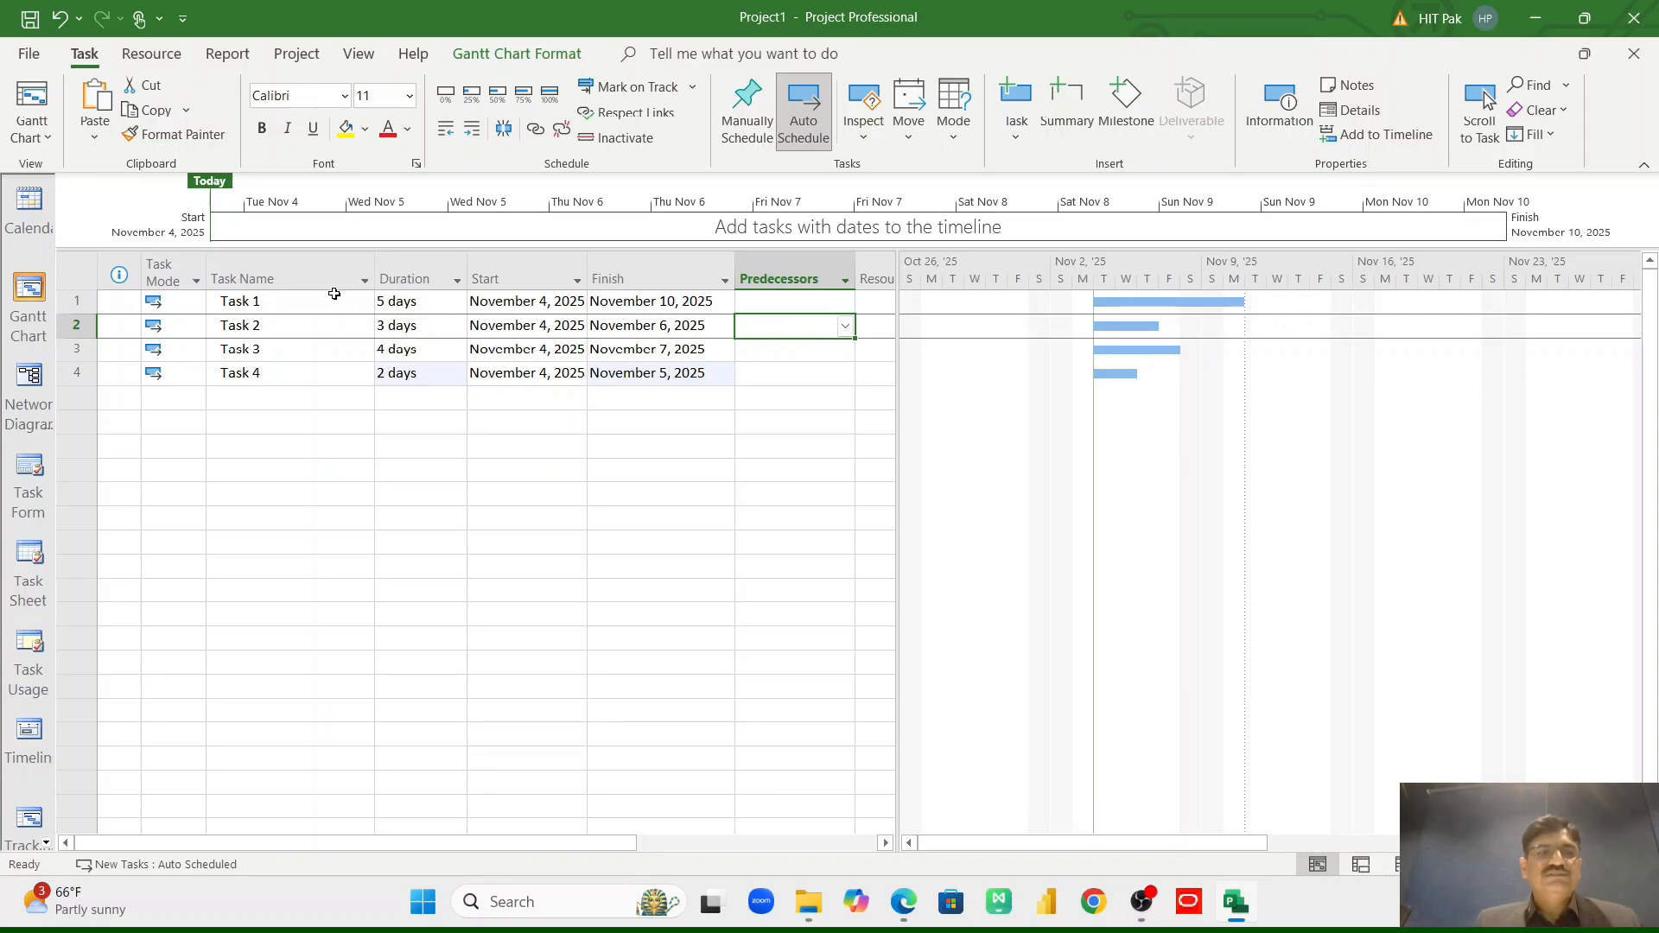
{"action": "left_click", "coordinate": [272, 302]}
{"action": "left_click", "coordinate": [260, 331]}
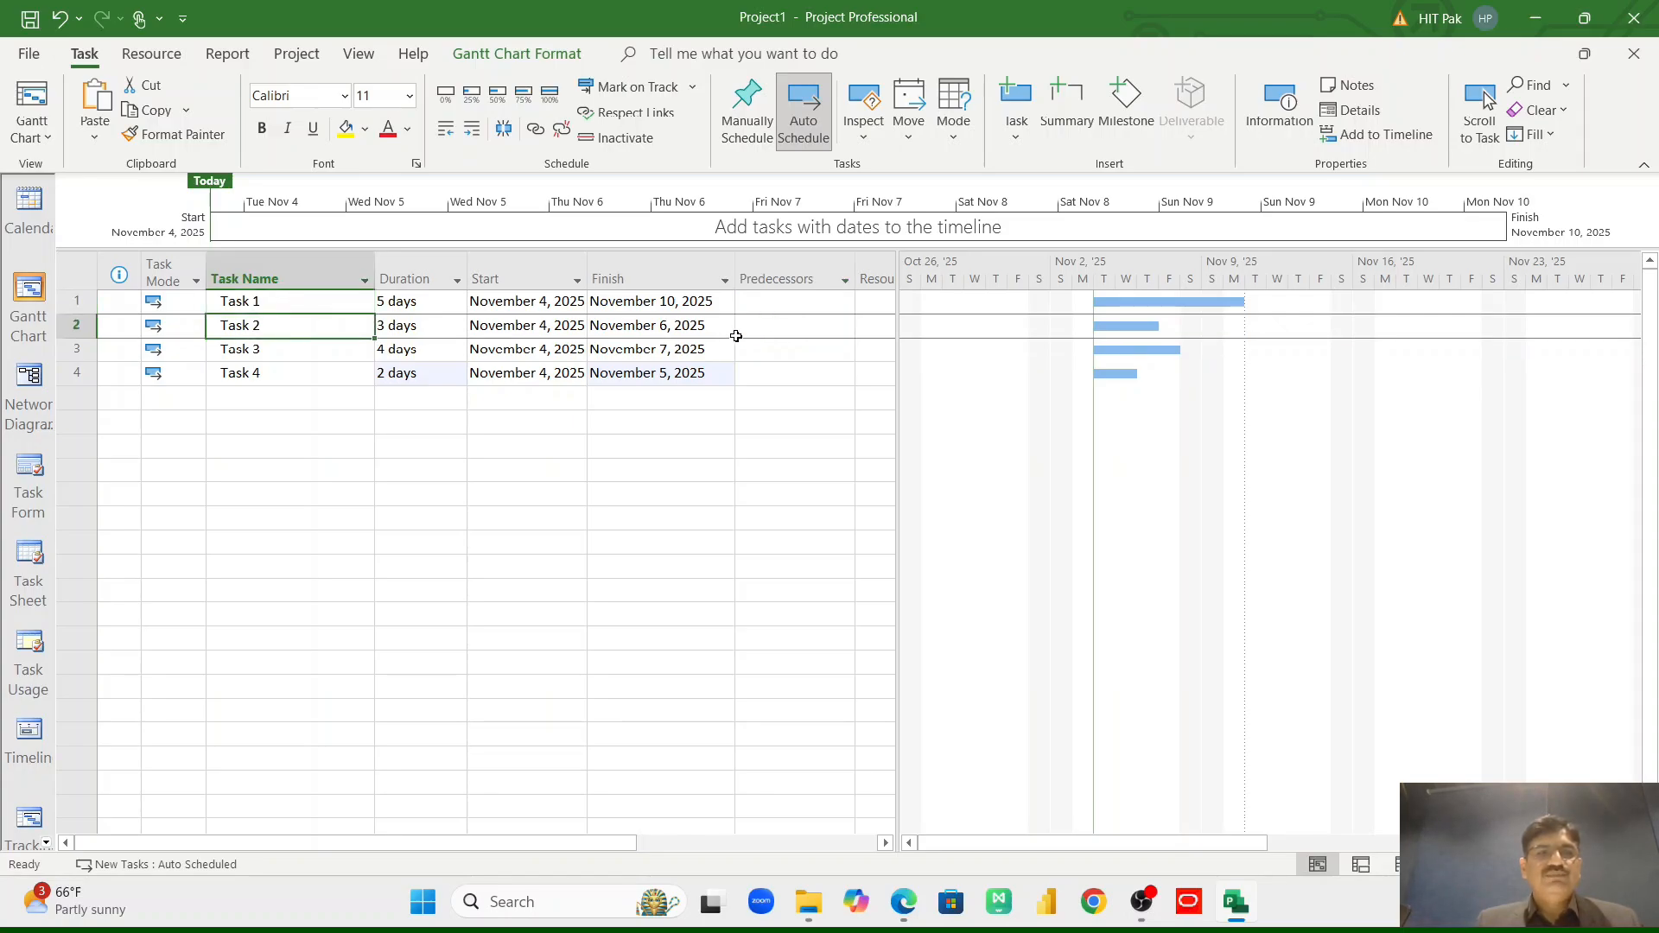
{"action": "left_click", "coordinate": [765, 327]}
{"action": "type", "text": "1"}
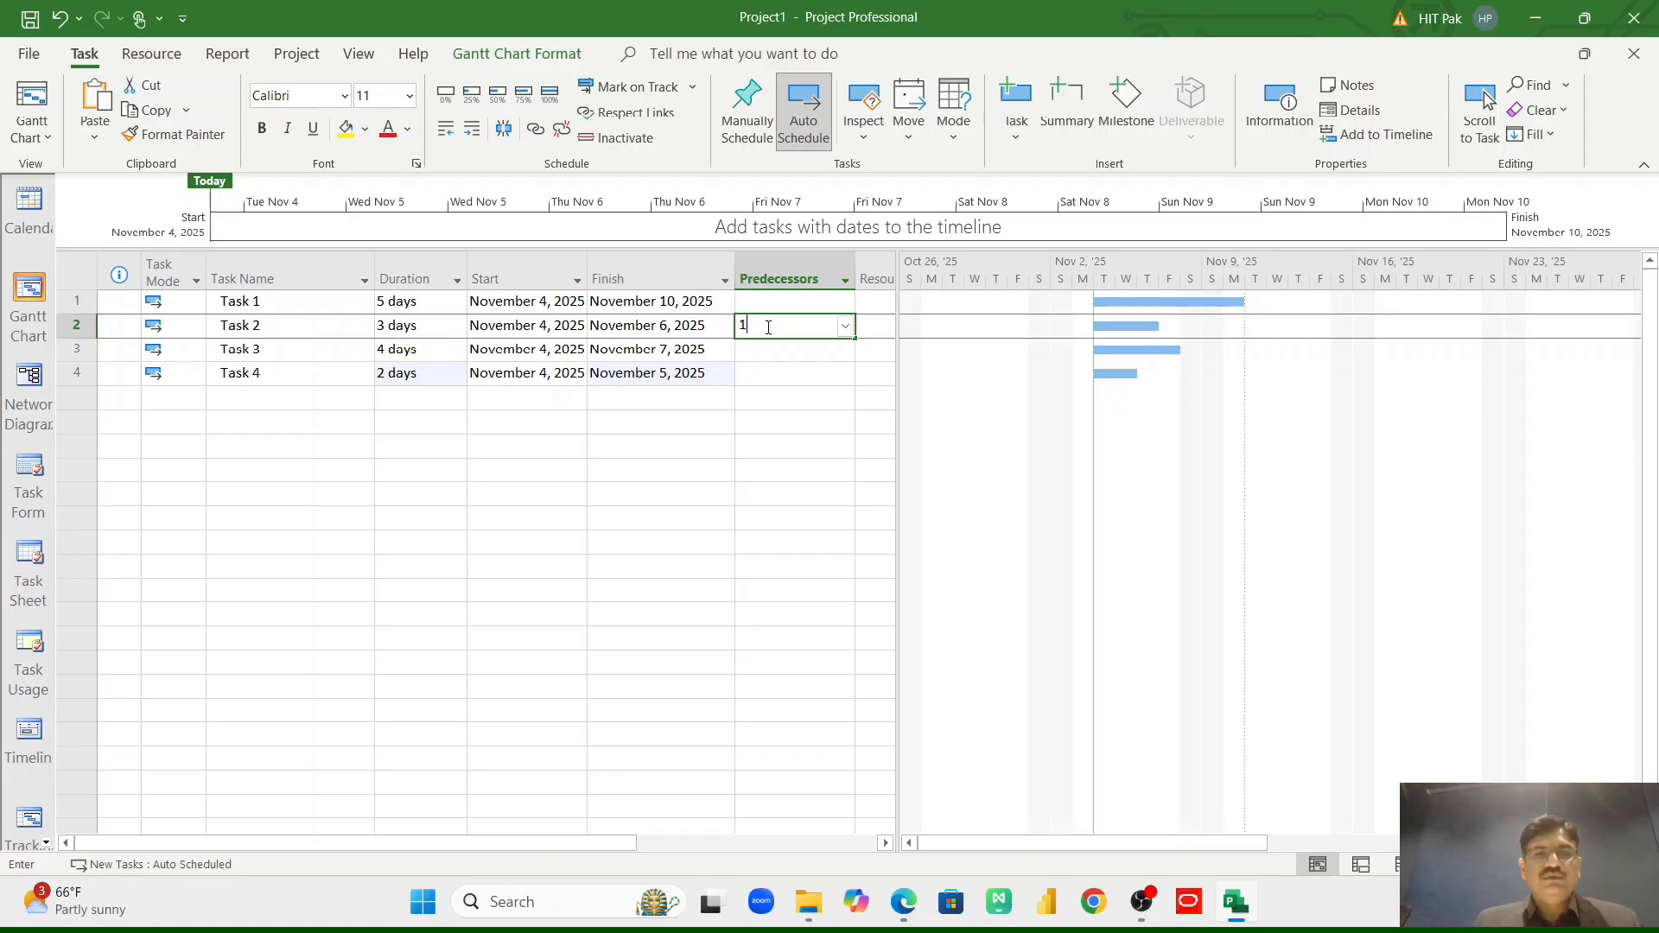
{"action": "key", "text": "Return"}
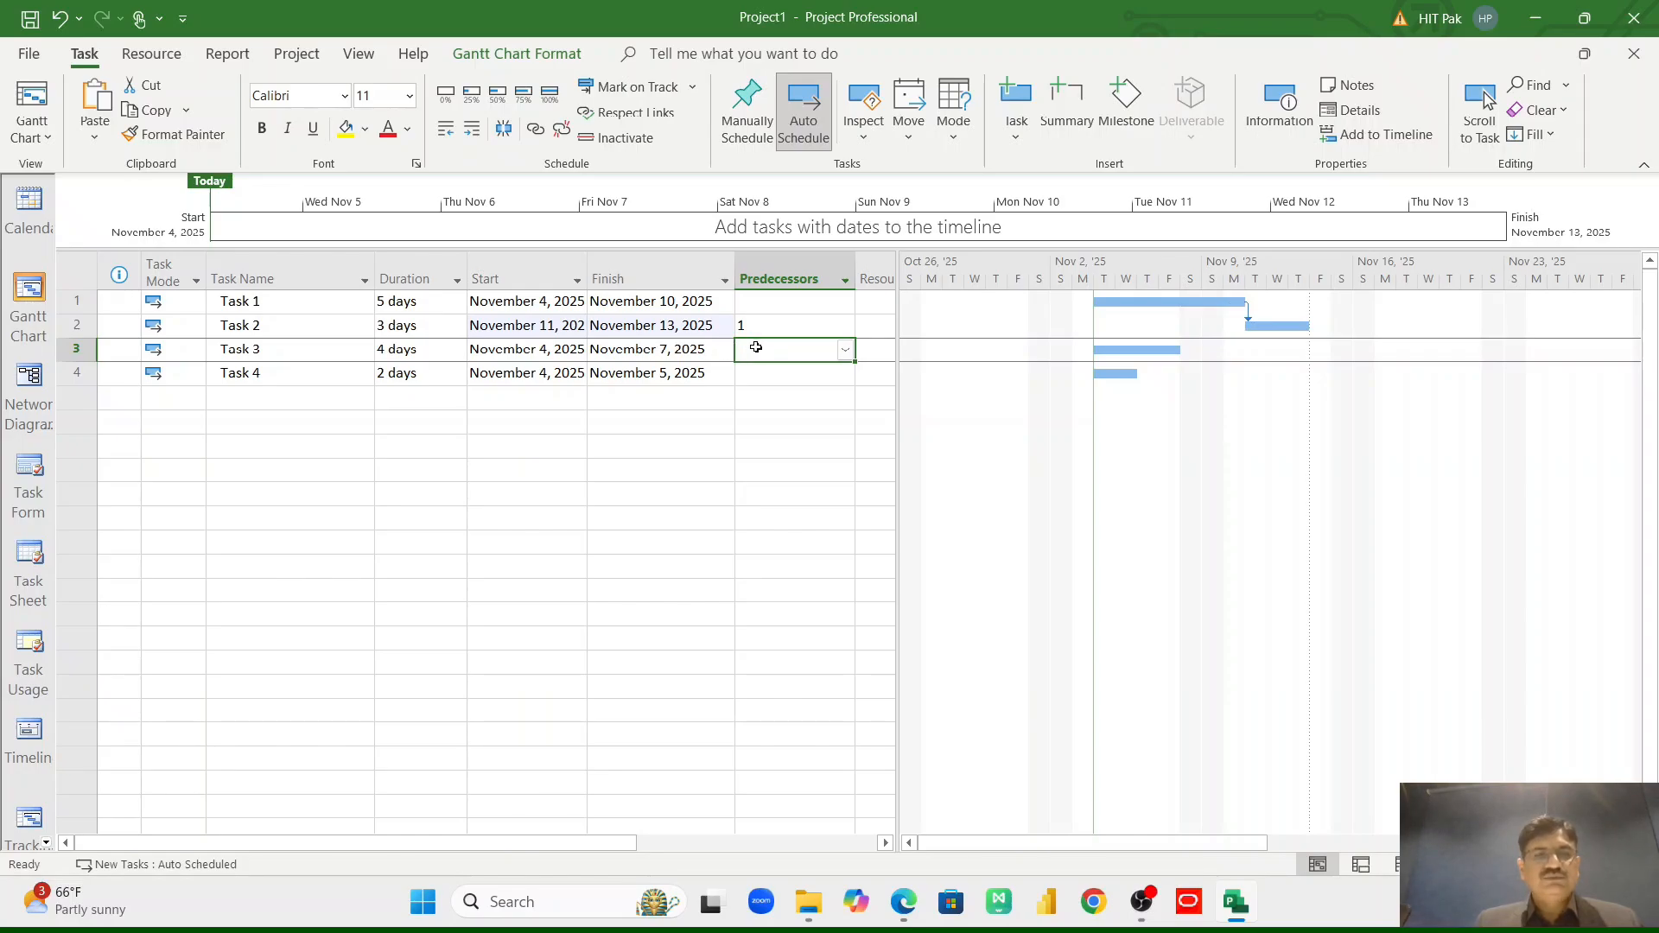
{"action": "type", "text": "2"}
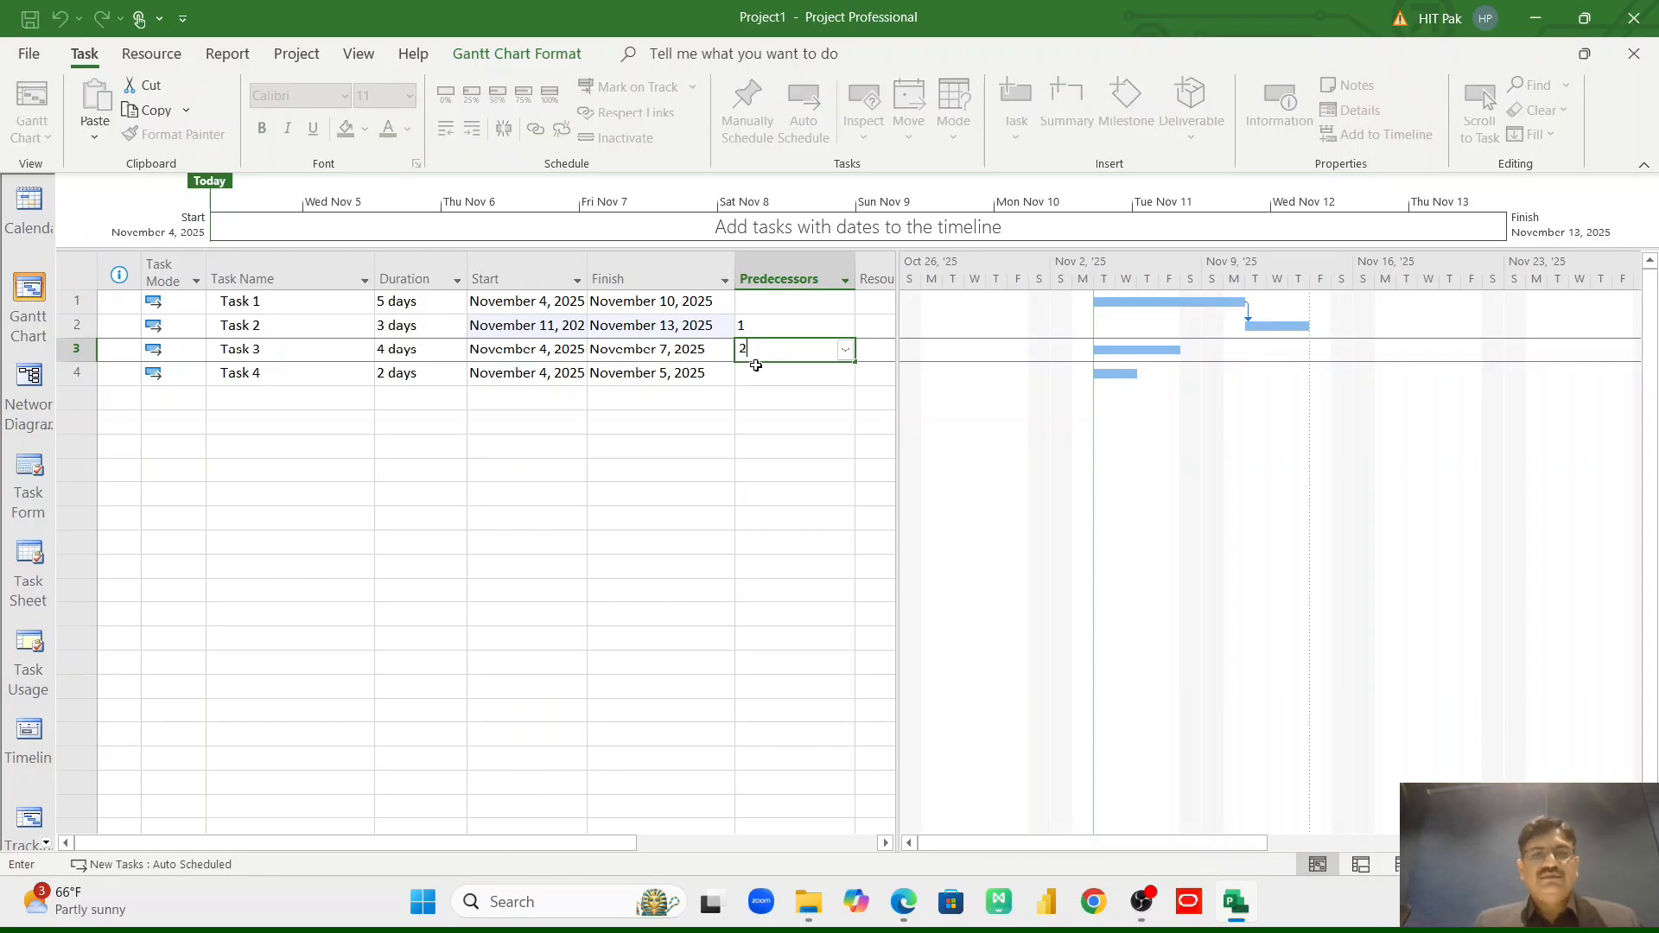
{"action": "key", "text": "Return"}
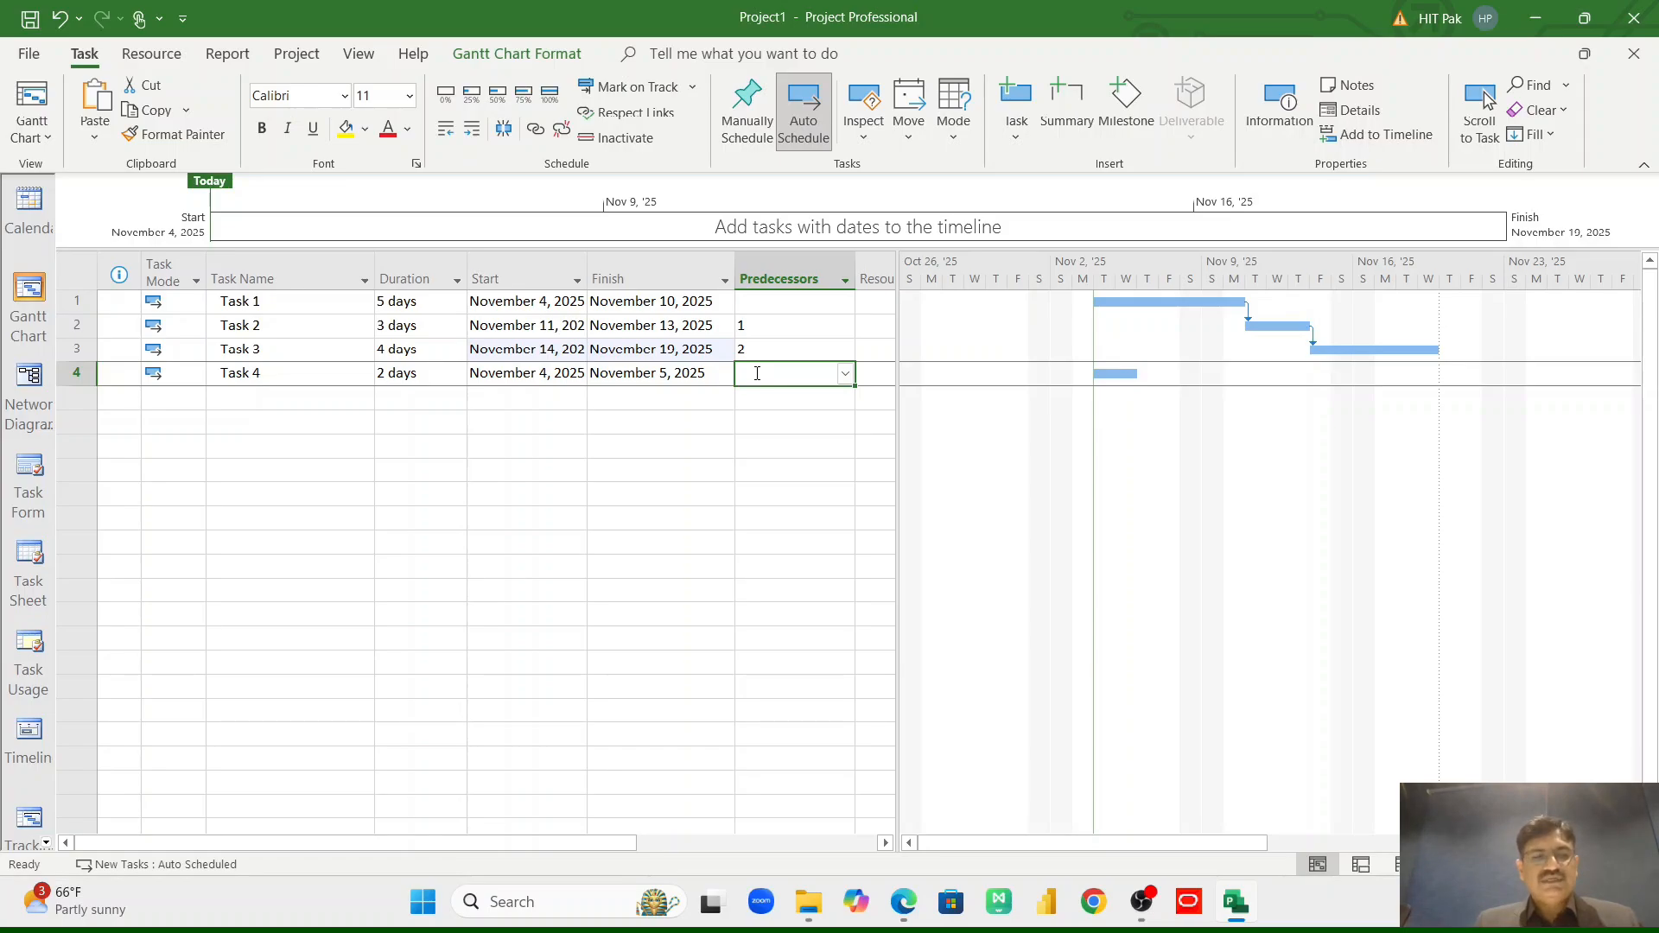
{"action": "type", "text": "3"}
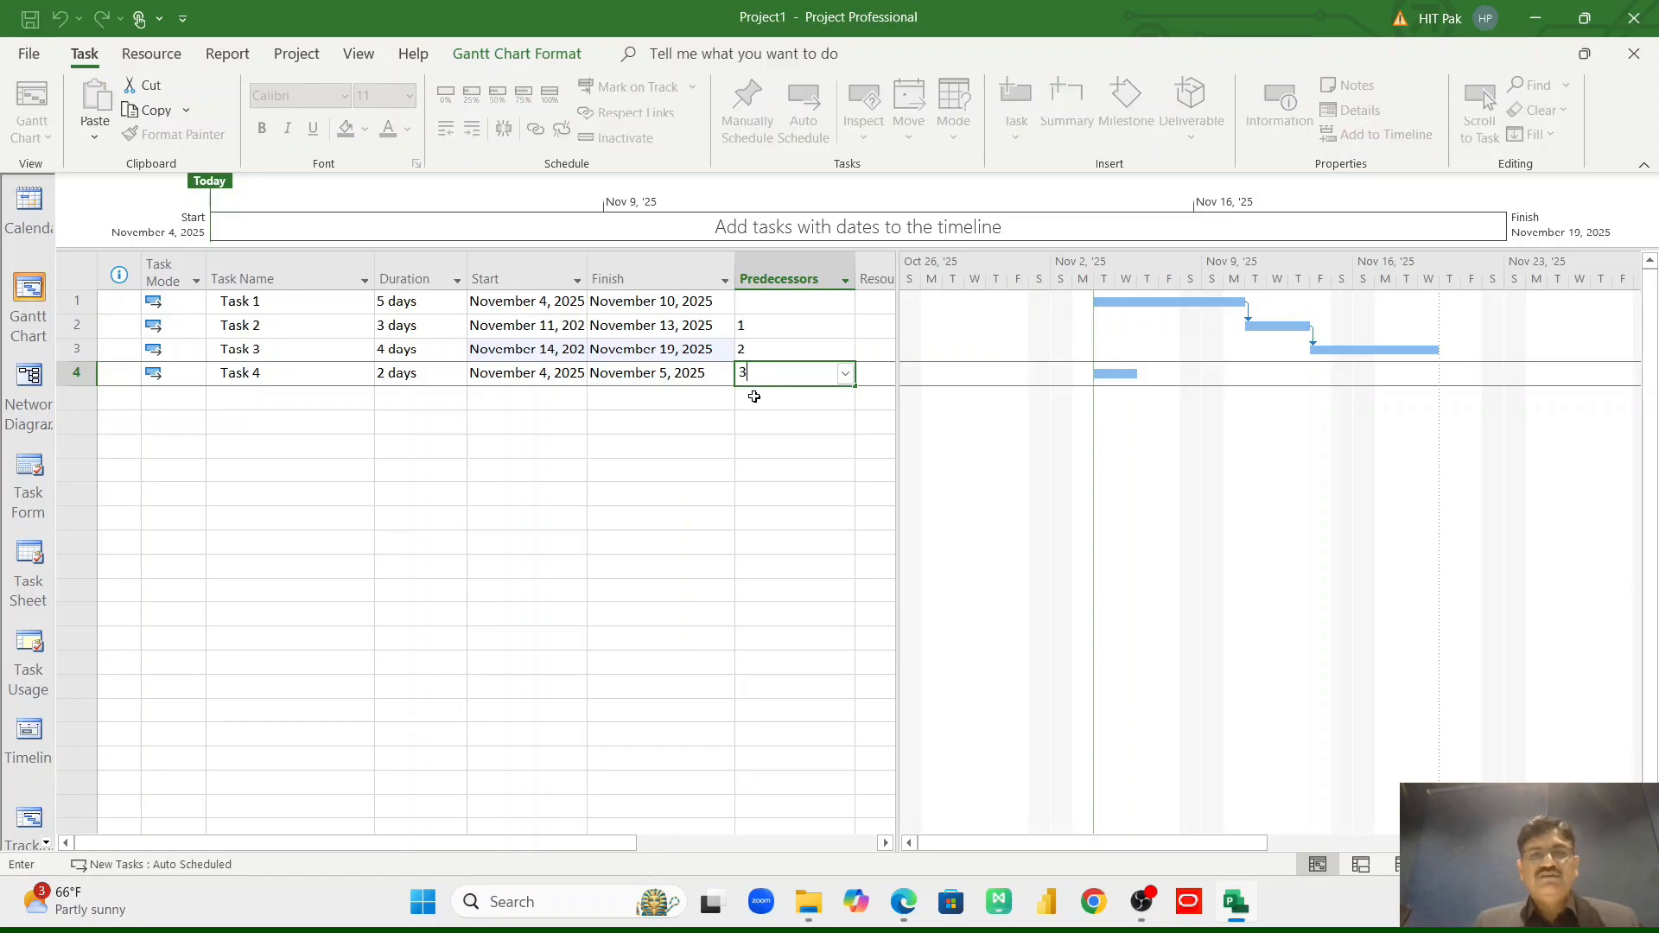
{"action": "key", "text": "Return"}
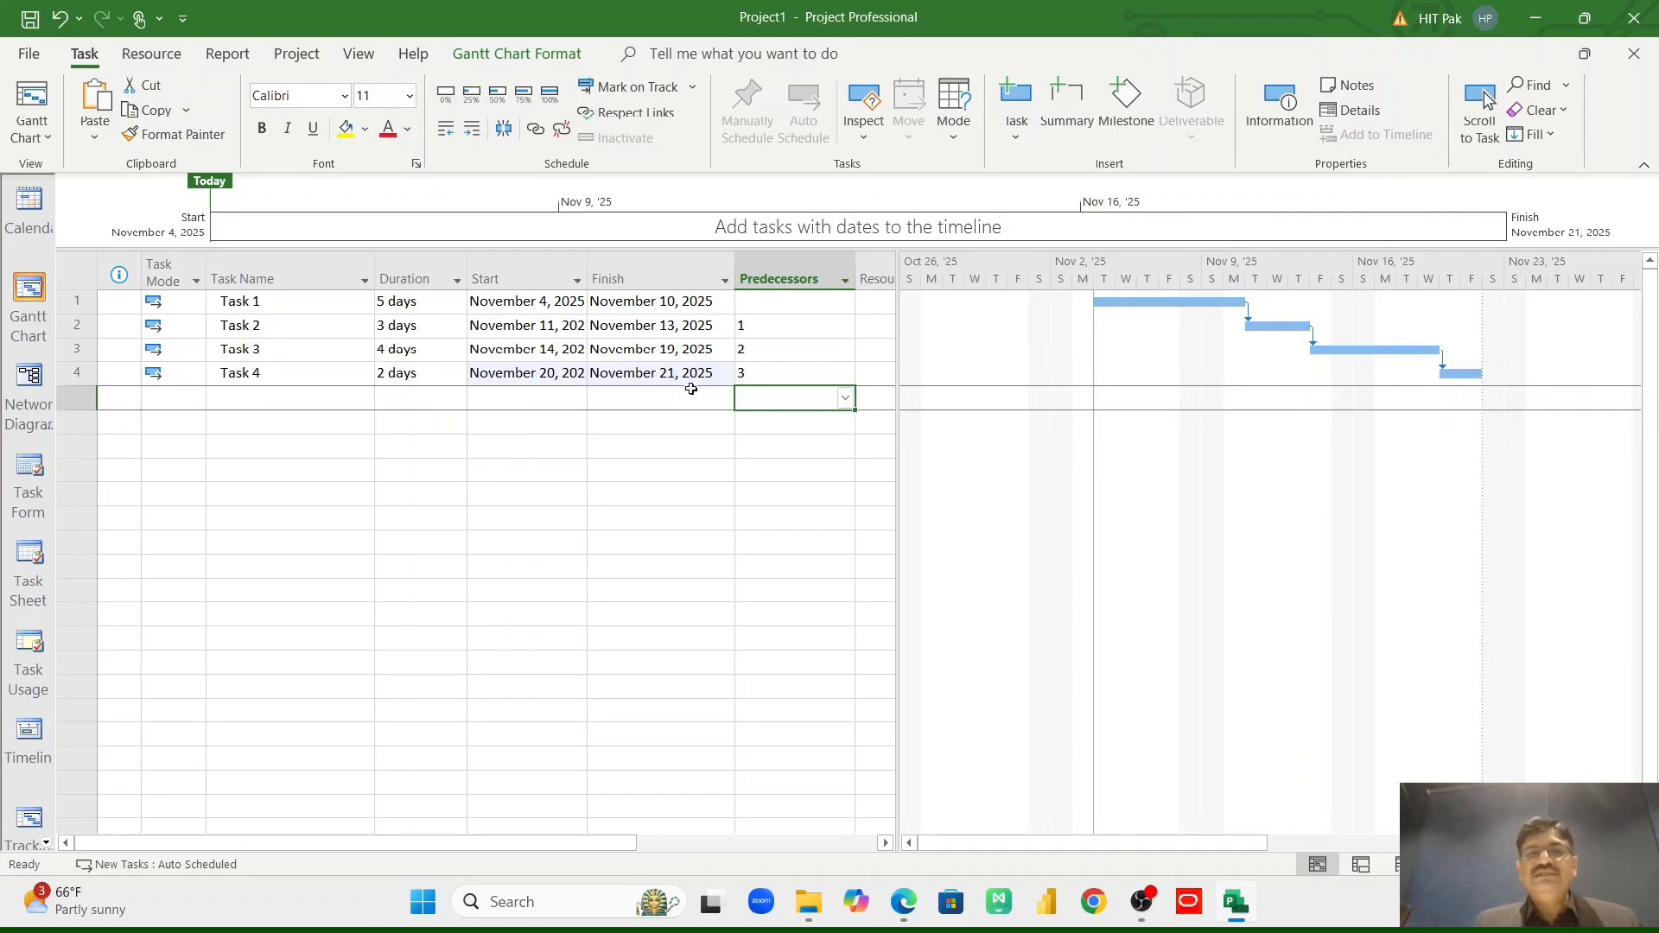
Add Task 5 and Task 6 as new tasks below Task 4.
{"action": "left_click", "coordinate": [299, 393]}
{"action": "type", "text": "Task"}
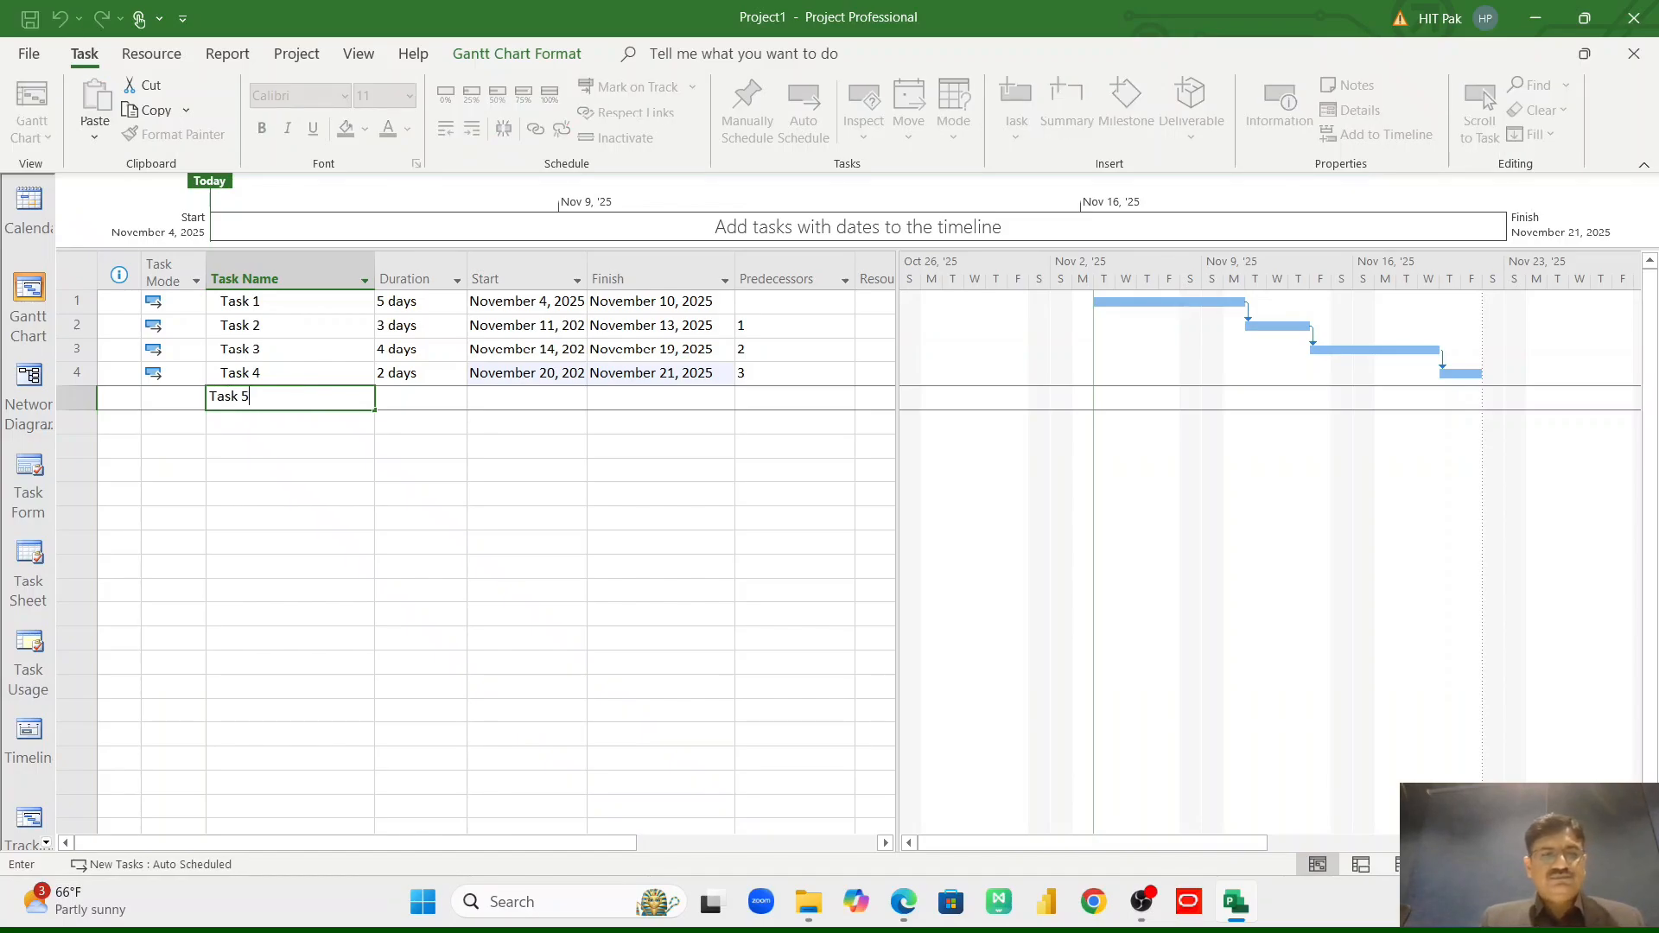
{"action": "type", "text": " 5"}
{"action": "key", "text": "Return"}
{"action": "type", "text": "Tas"}
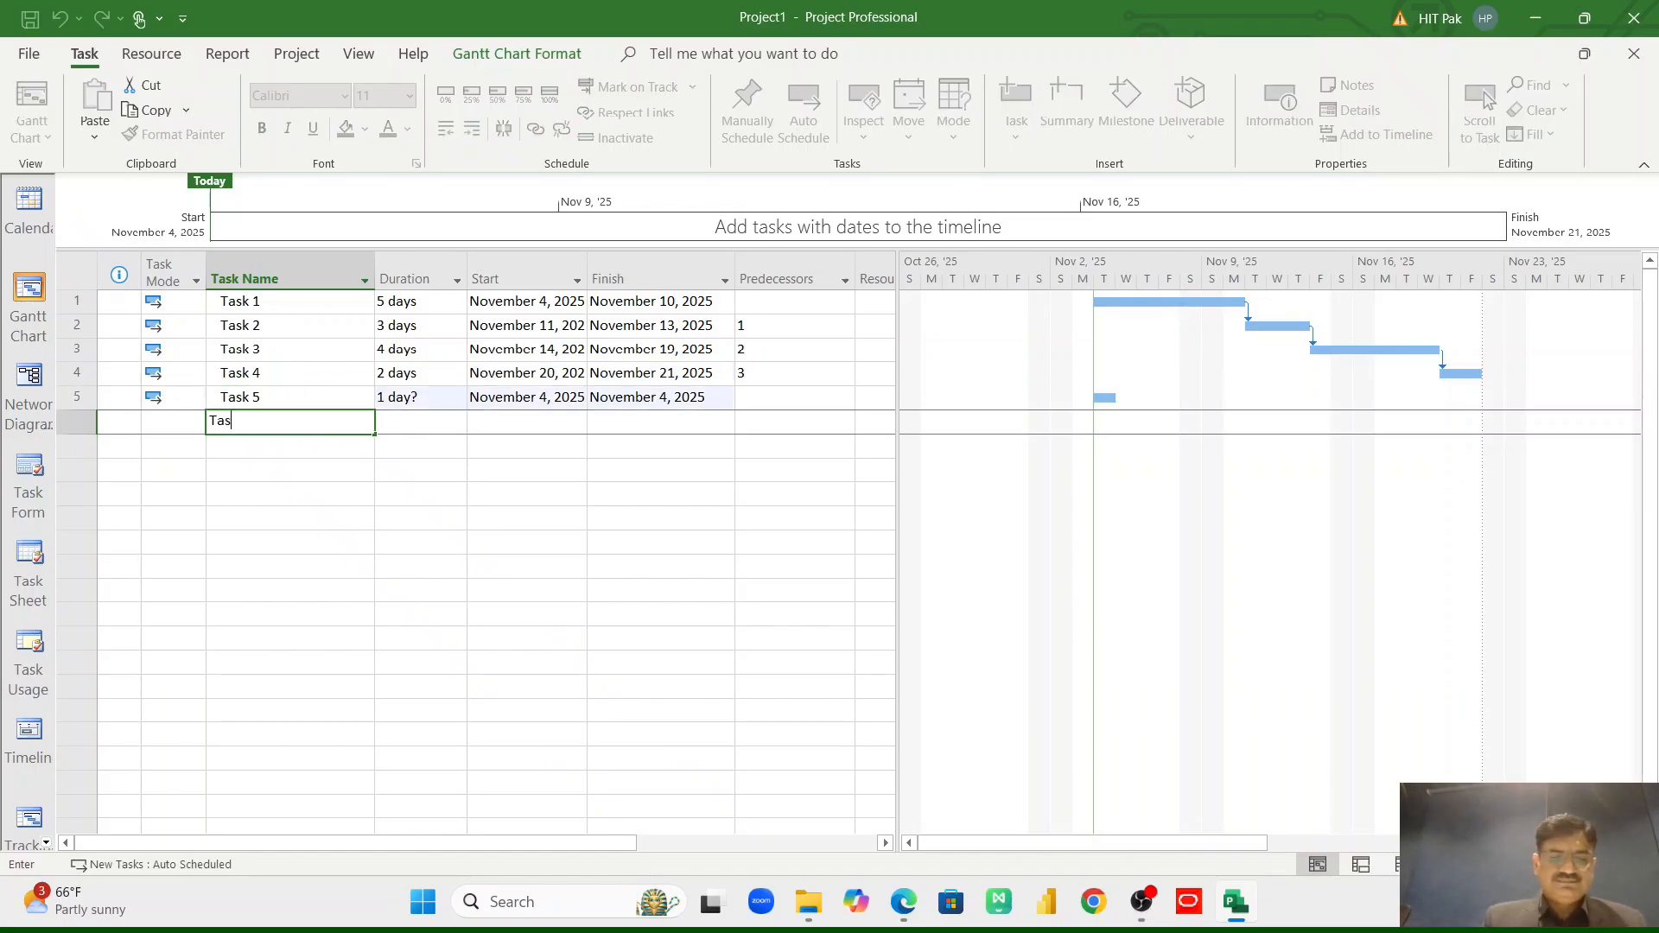
{"action": "type", "text": "k 5"}
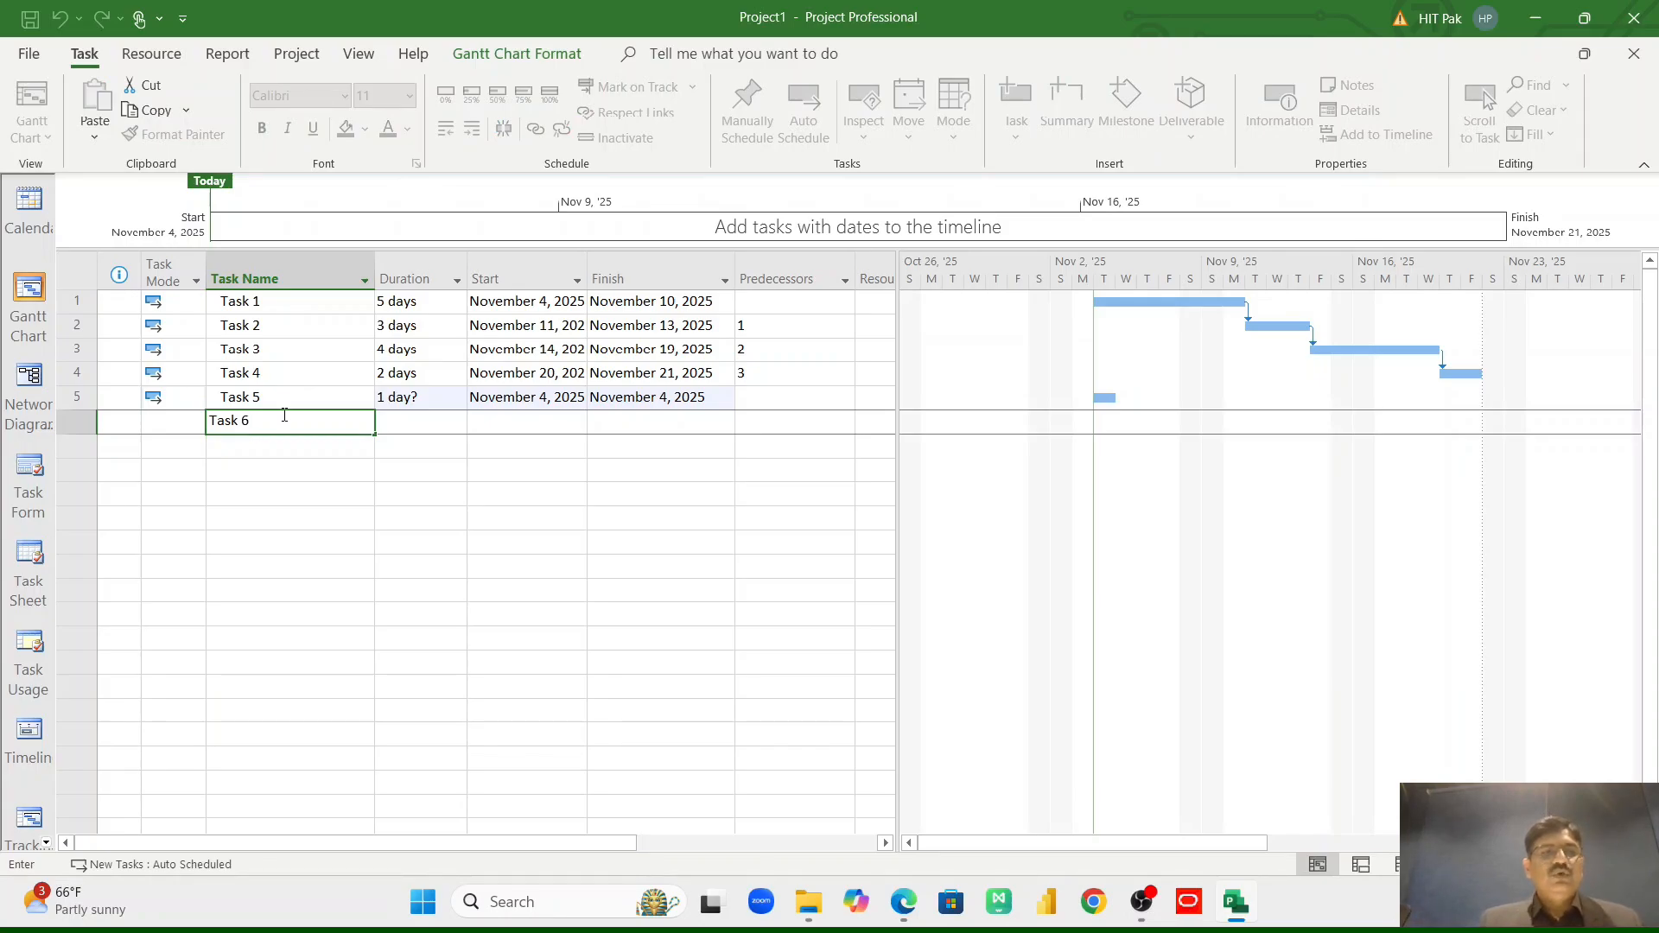
{"action": "key", "text": "Return"}
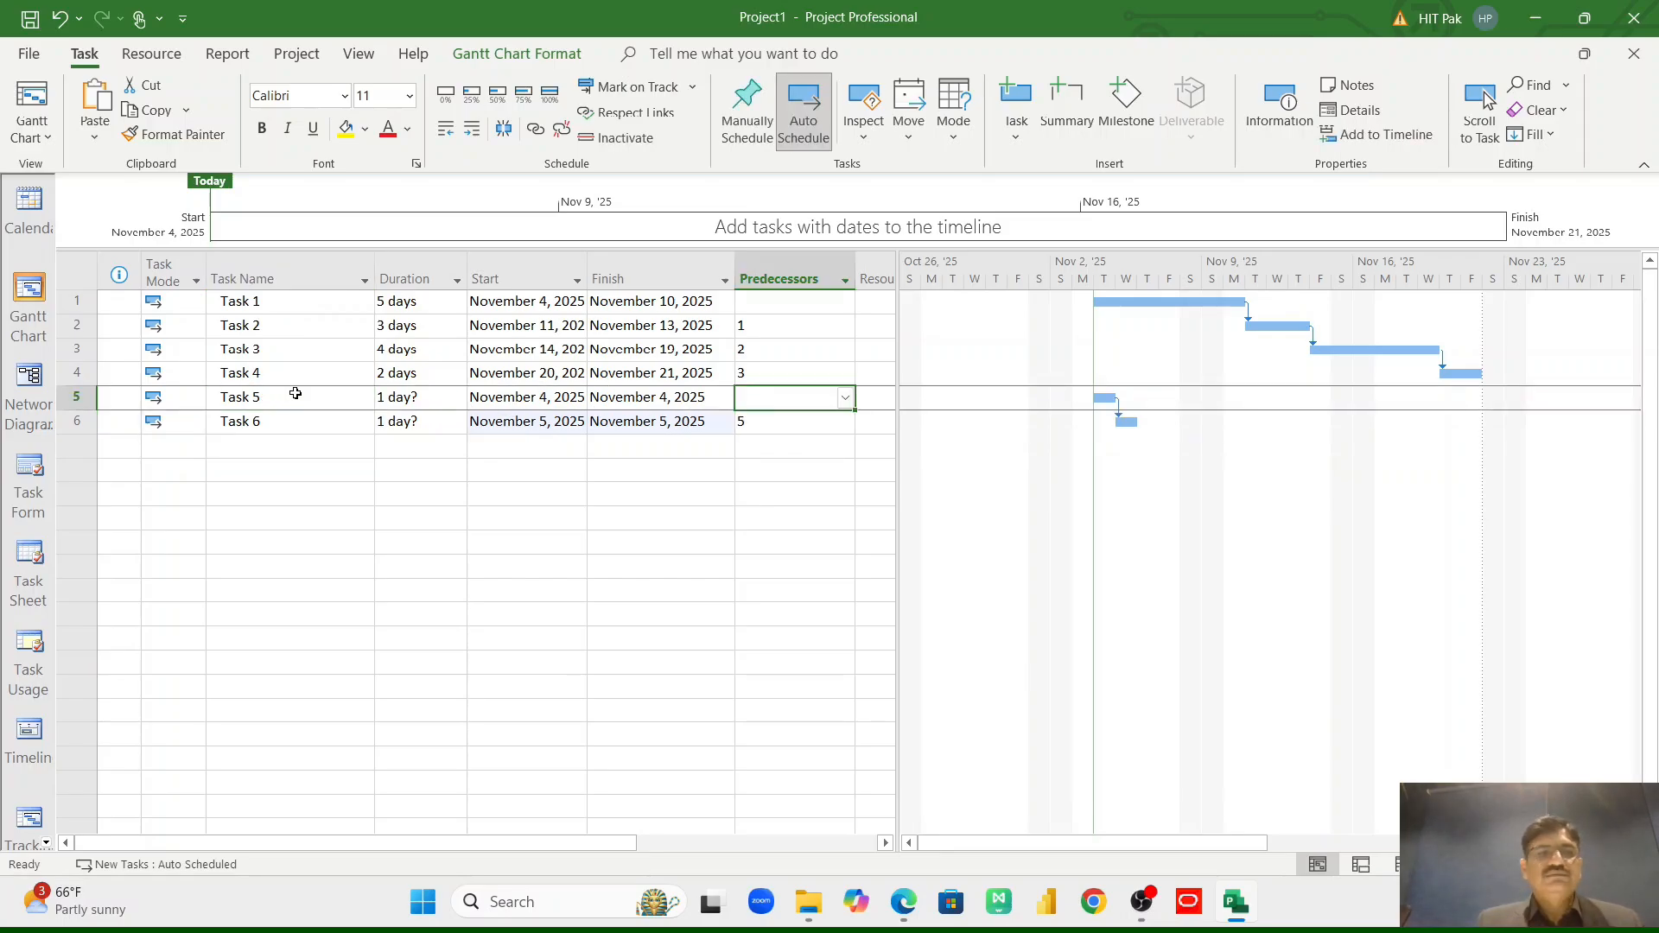
Link Task 4, Task 5 and Task 6 in sequence as one selection.
{"action": "left_click", "coordinate": [250, 374]}
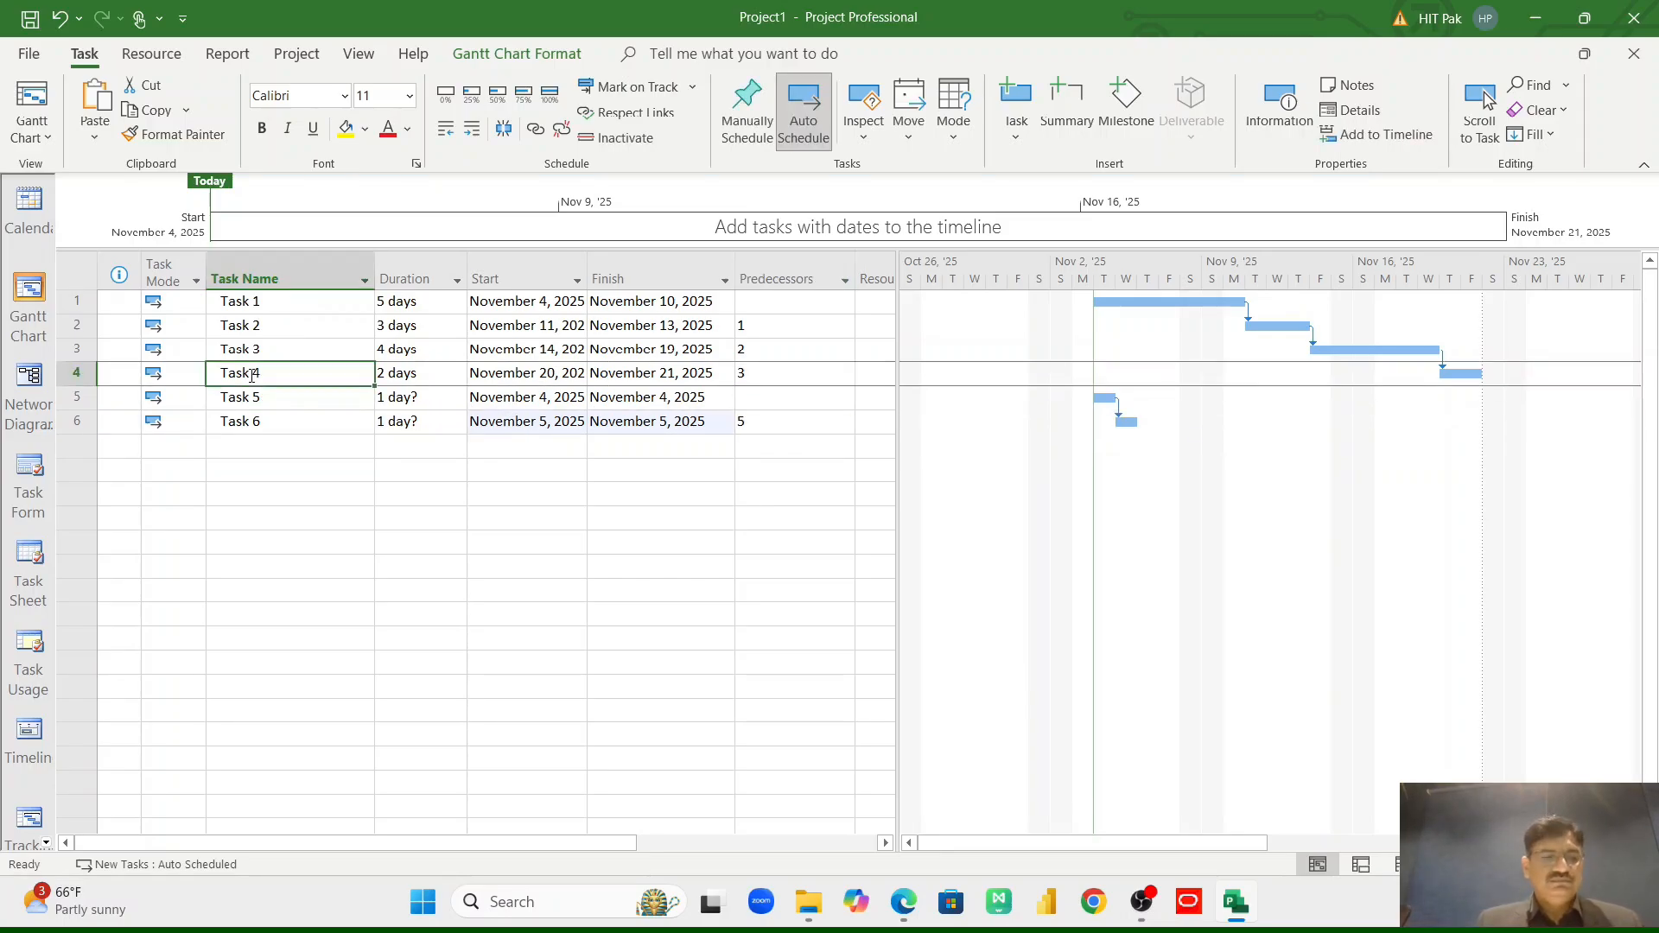
{"action": "key", "text": "shift+Down"}
{"action": "key", "text": "shift+Down"}
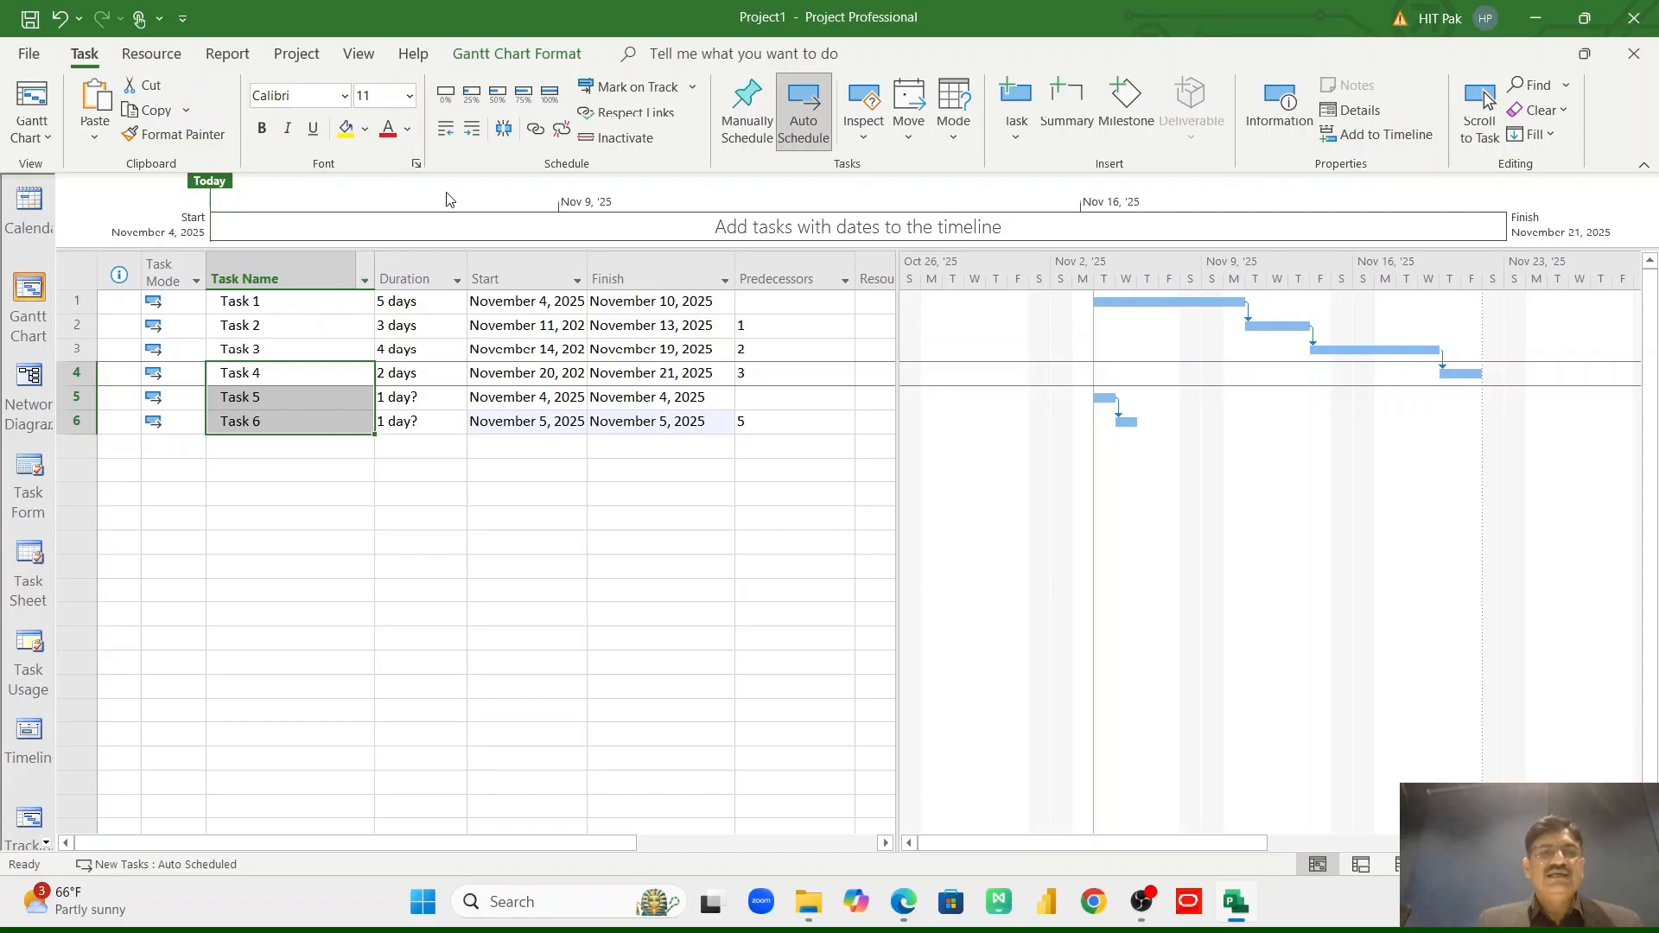
{"action": "left_click", "coordinate": [535, 130]}
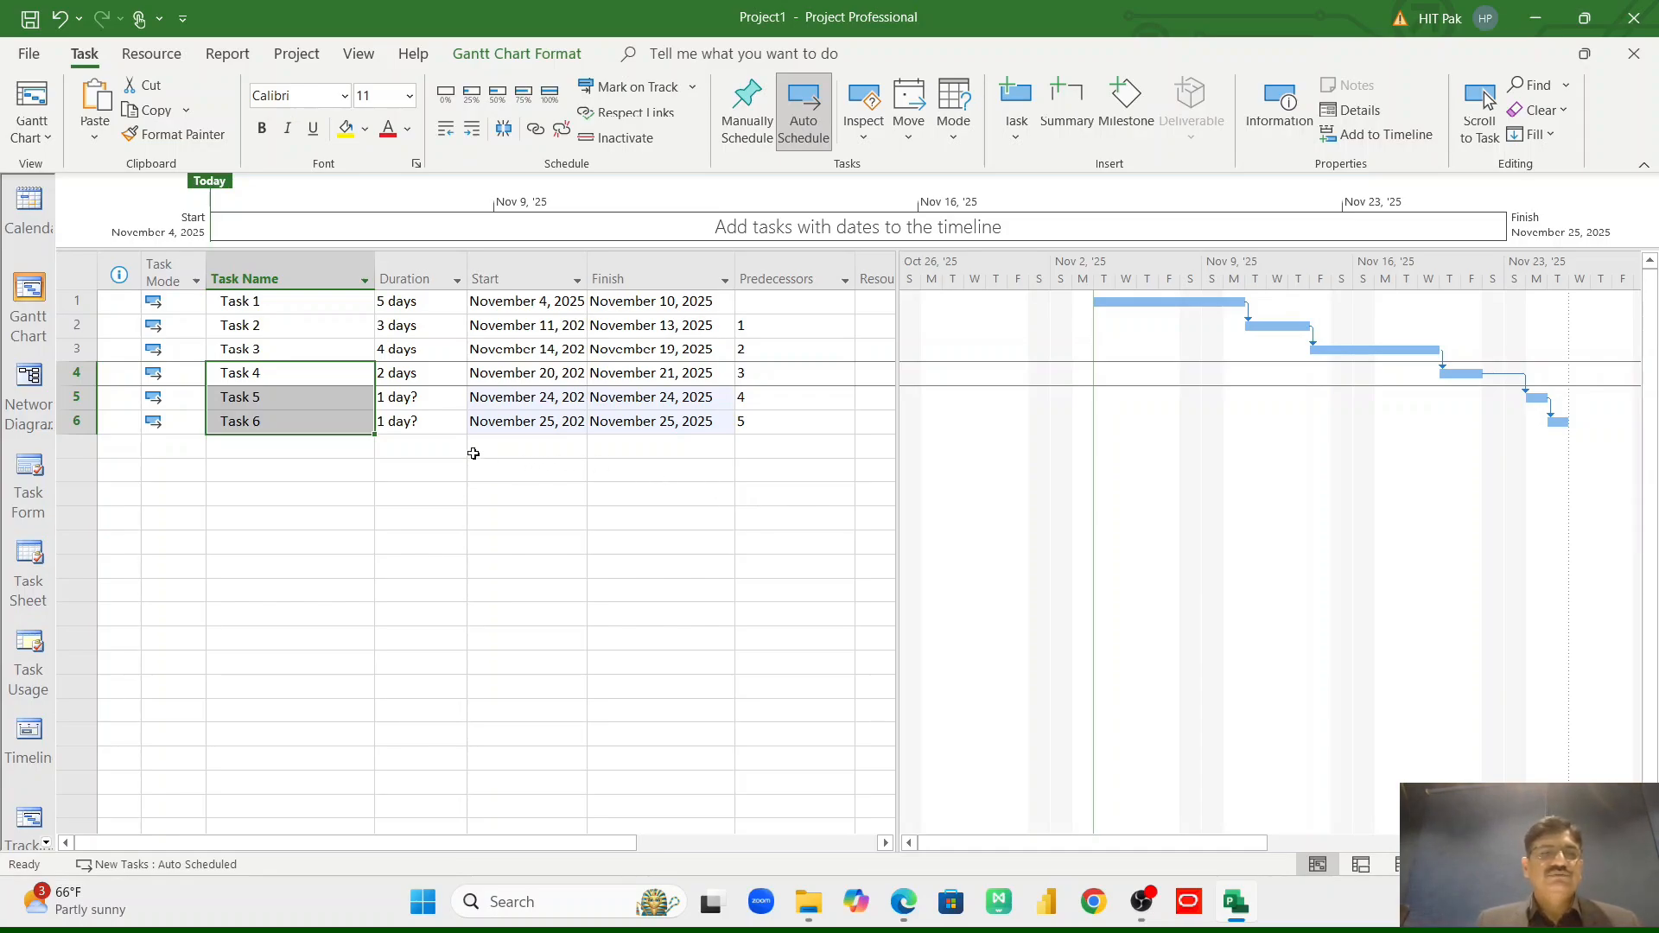
Insert a new task above Task 1 and name it Project Construction.
{"action": "left_click", "coordinate": [305, 300]}
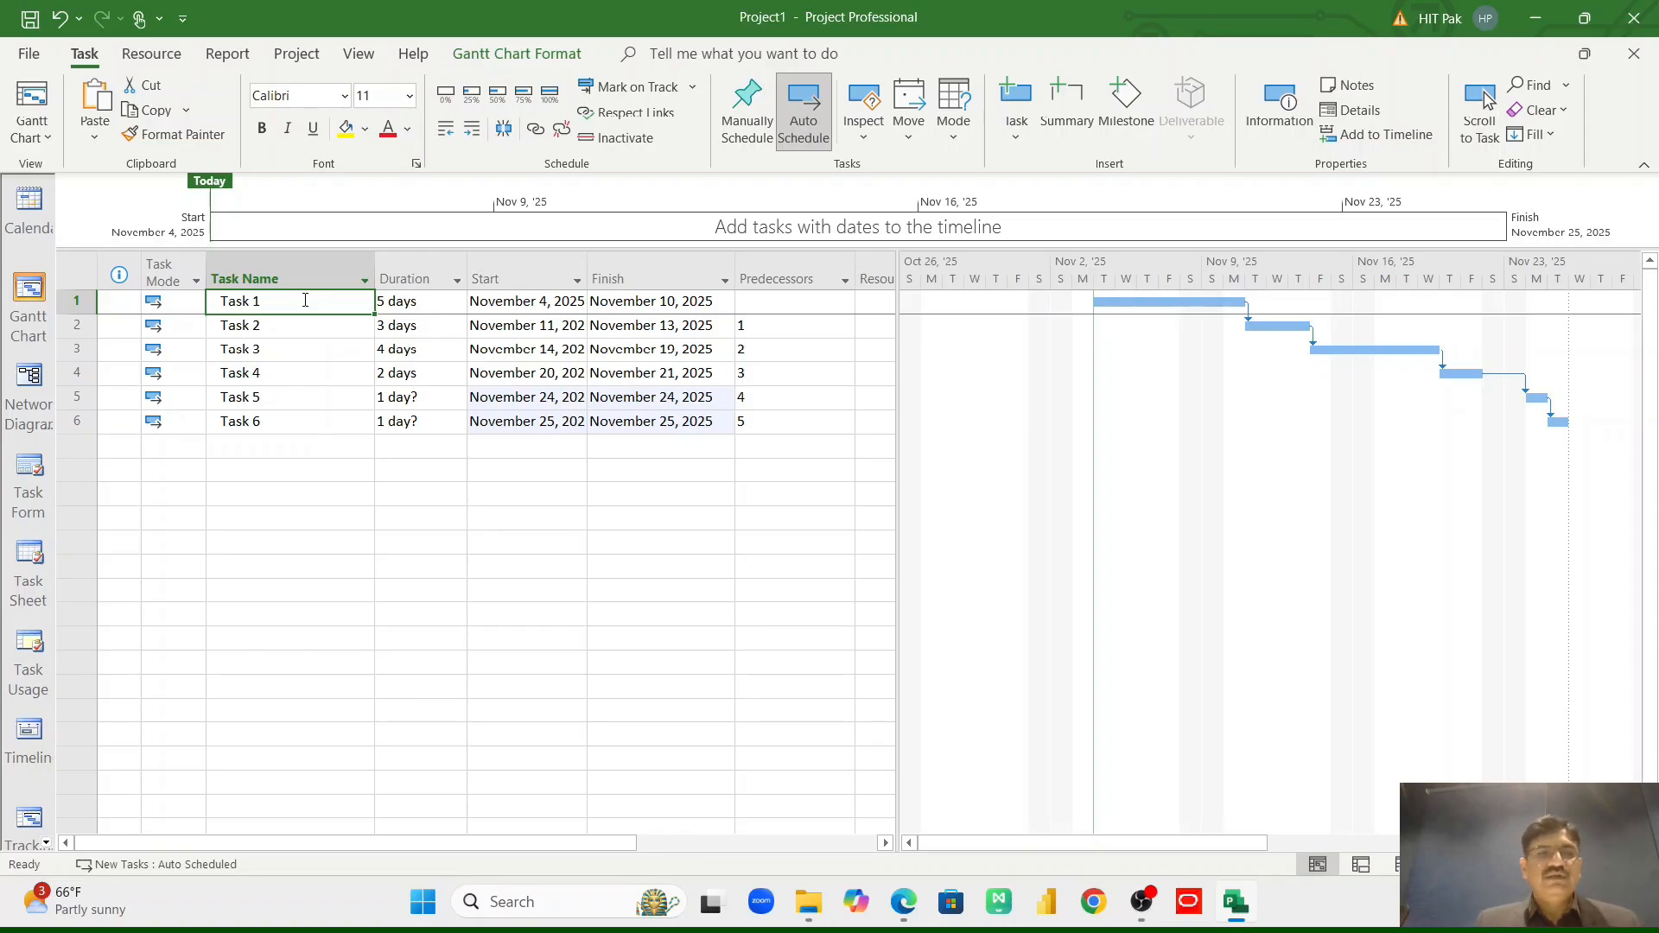
{"action": "right_click", "coordinate": [305, 300]}
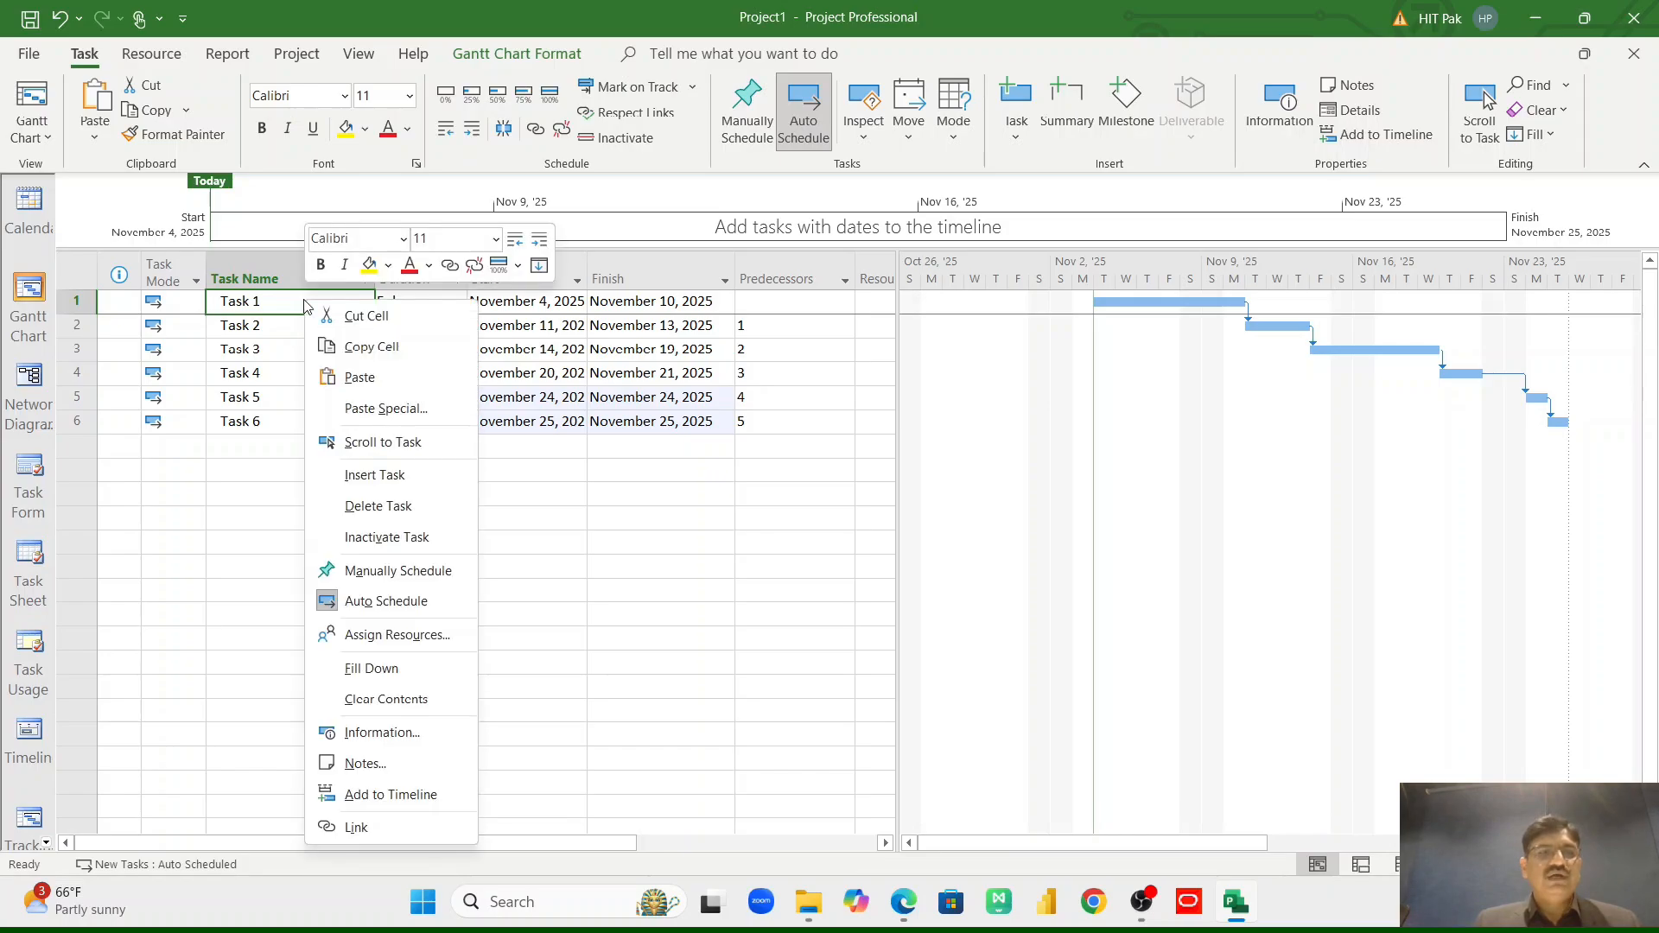
{"action": "left_click", "coordinate": [386, 477]}
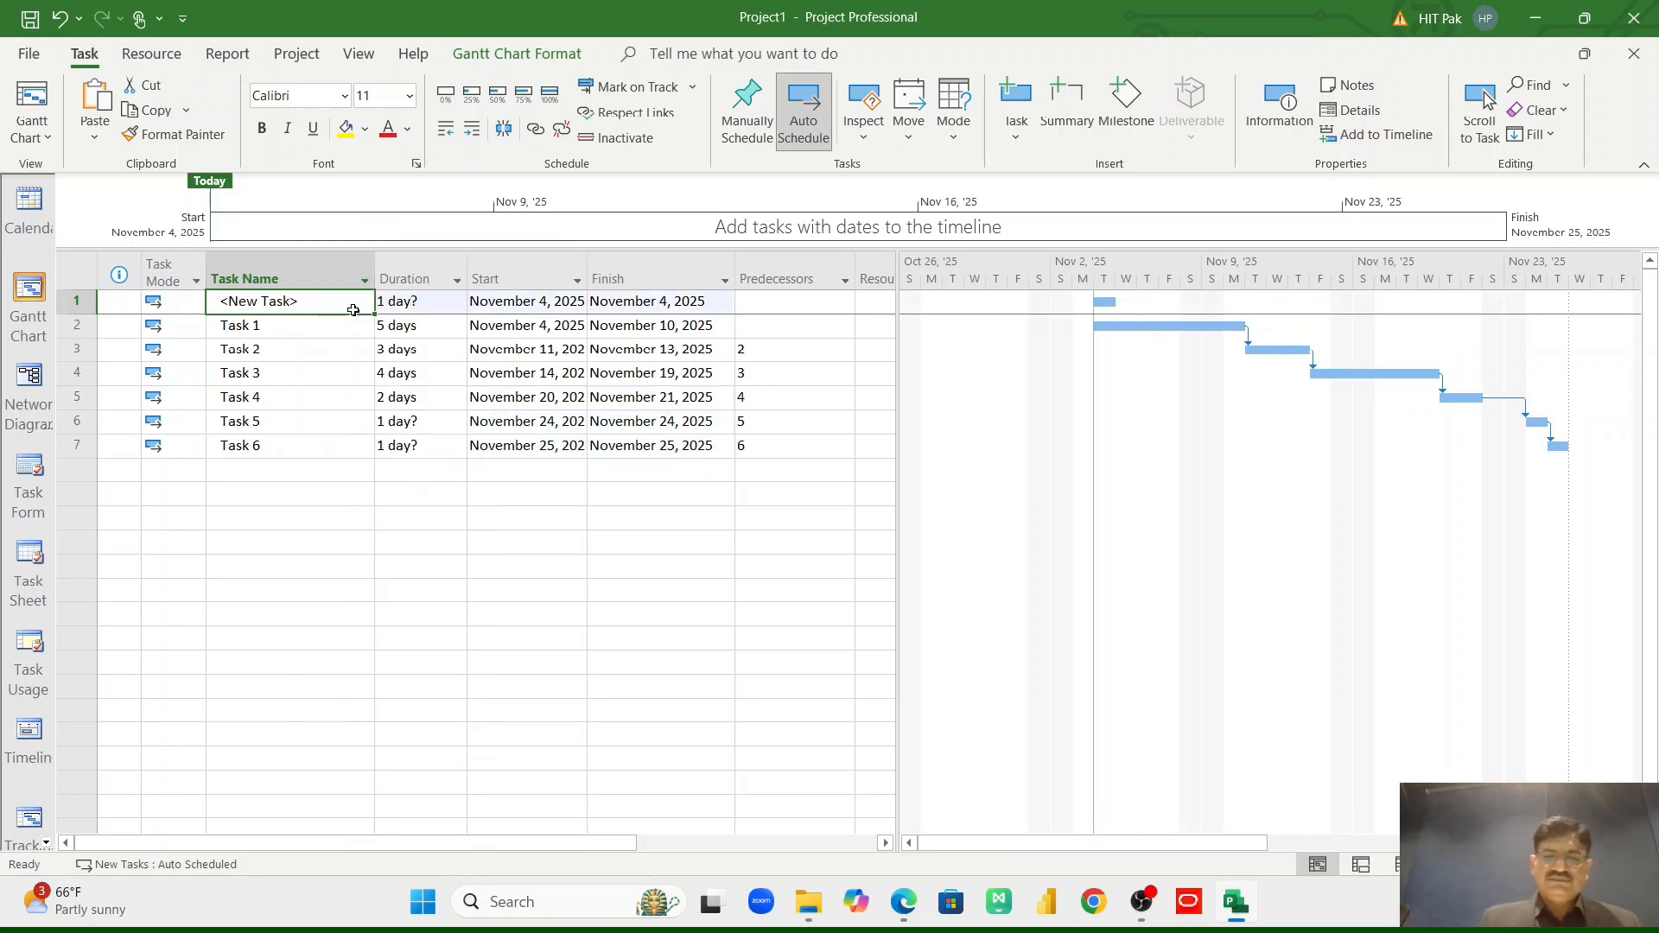
{"action": "left_click", "coordinate": [353, 310]}
{"action": "type", "text": "Project"}
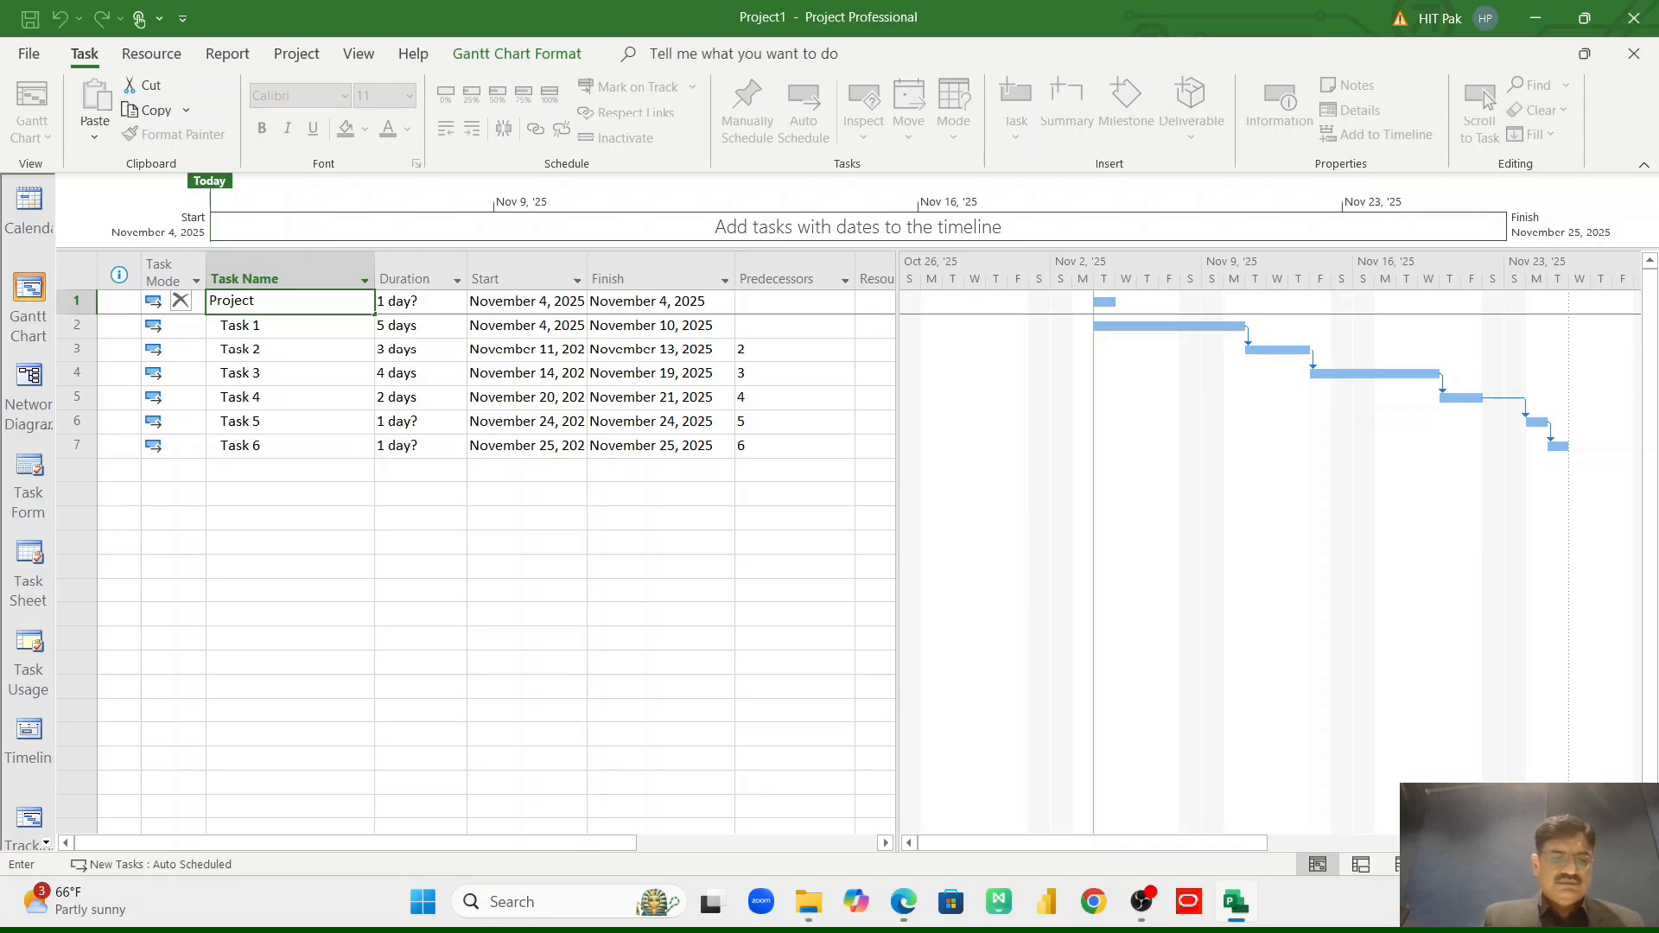
{"action": "type", "text": " Con"}
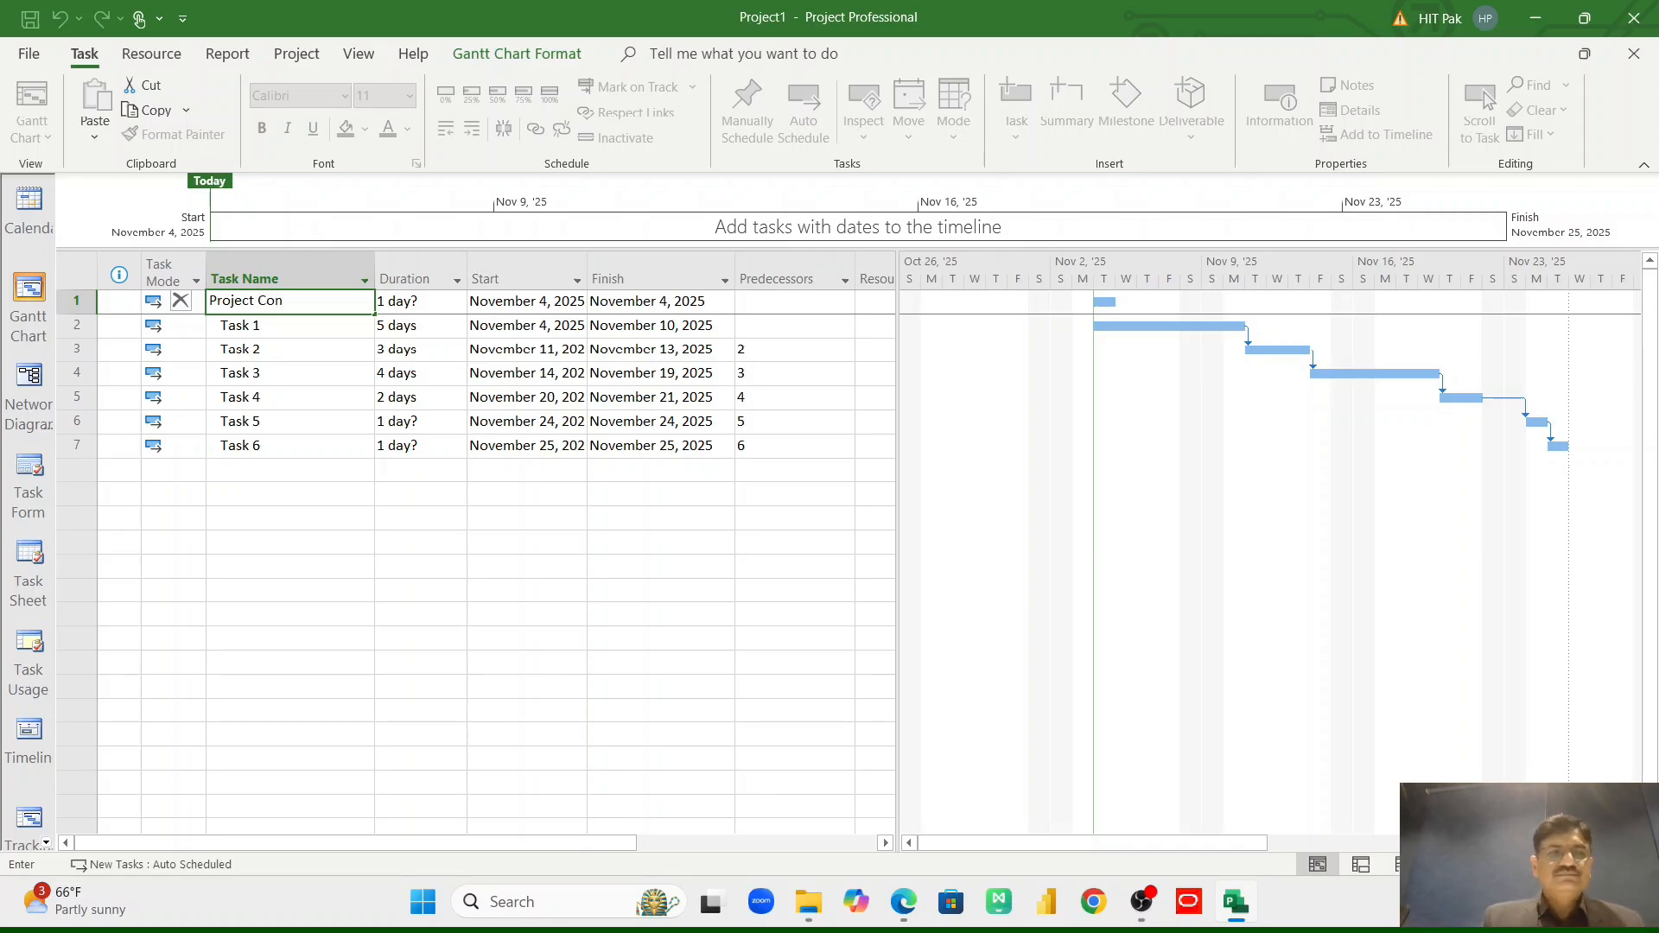
{"action": "type", "text": "stru"}
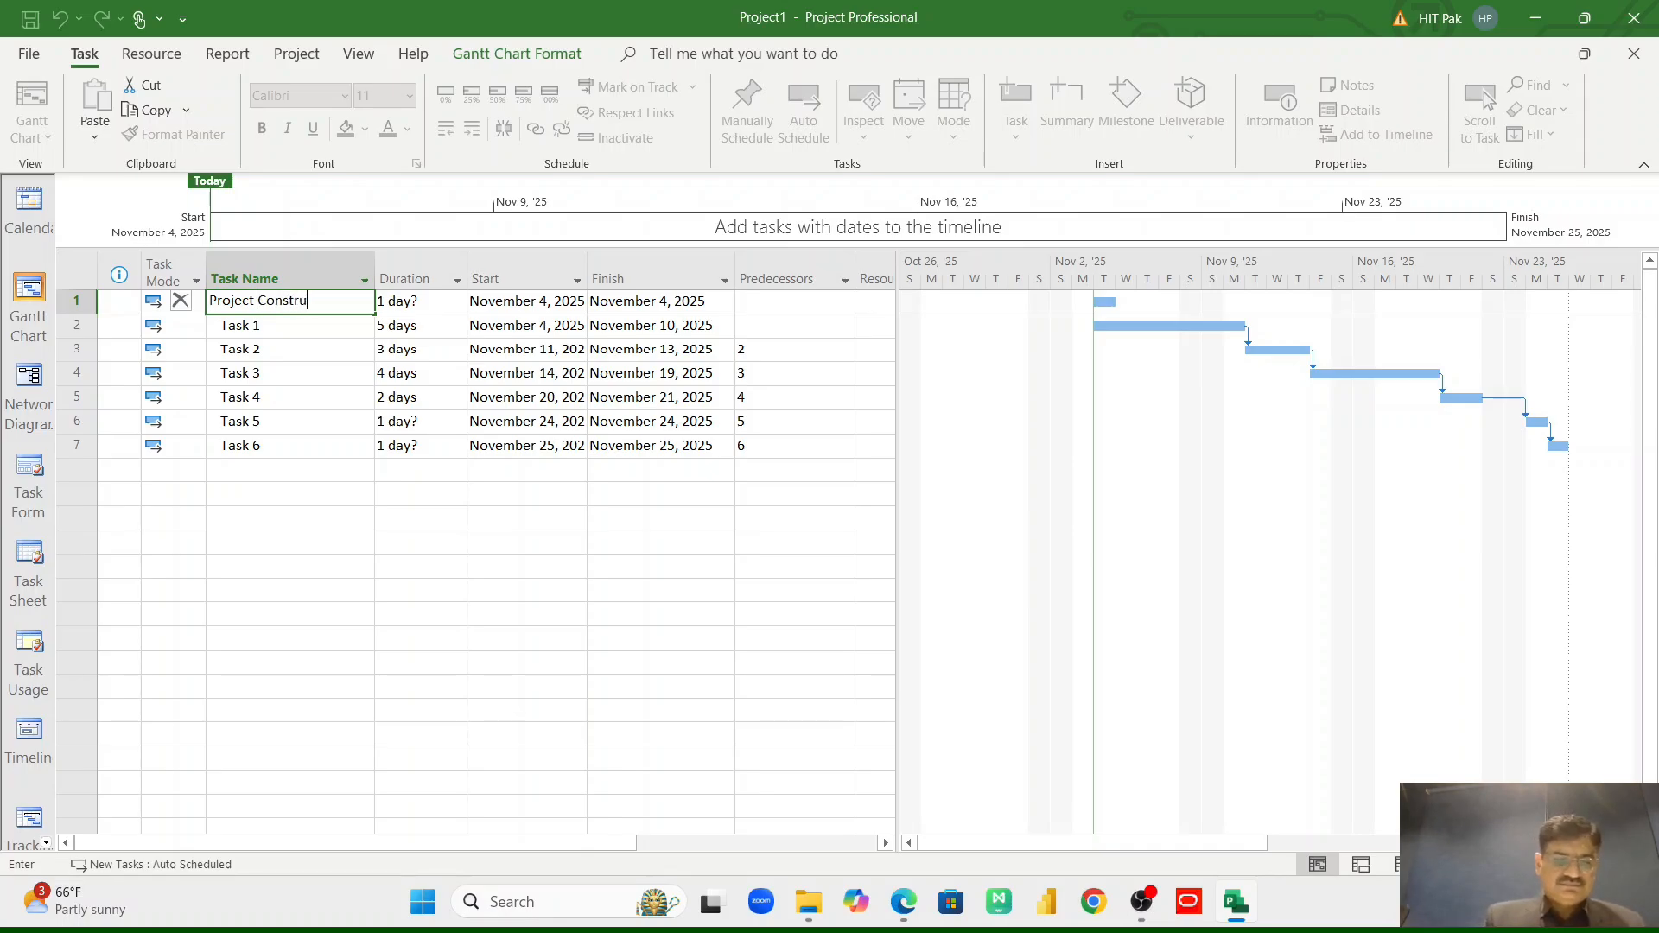
{"action": "type", "text": "ction"}
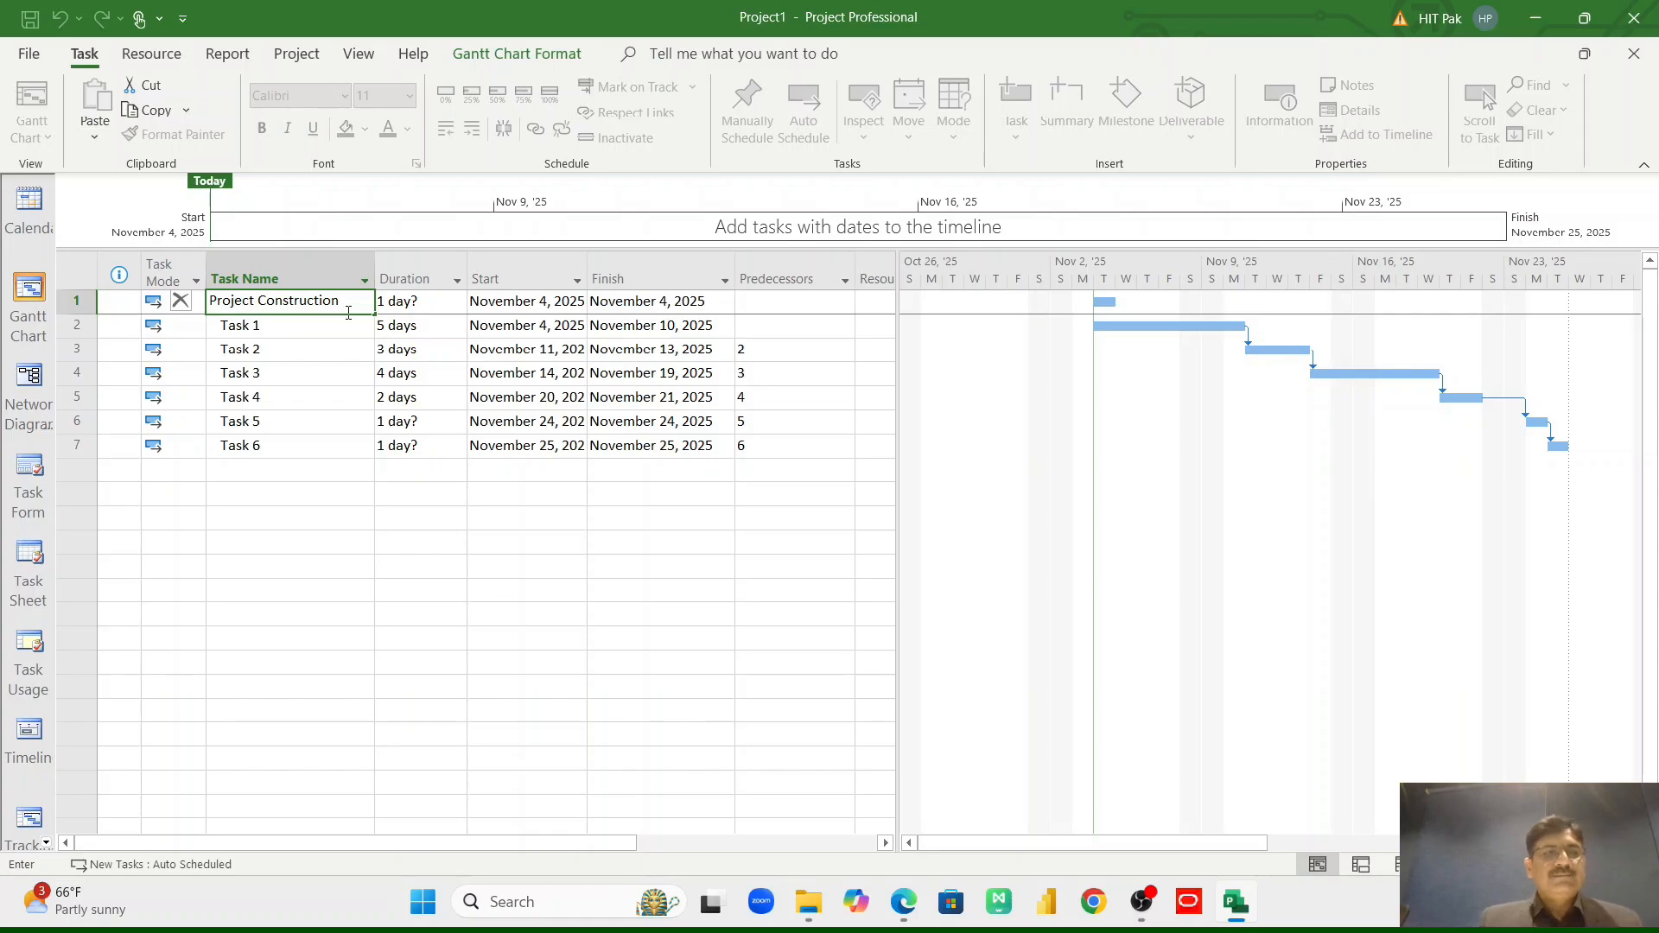
{"action": "left_click", "coordinate": [325, 331]}
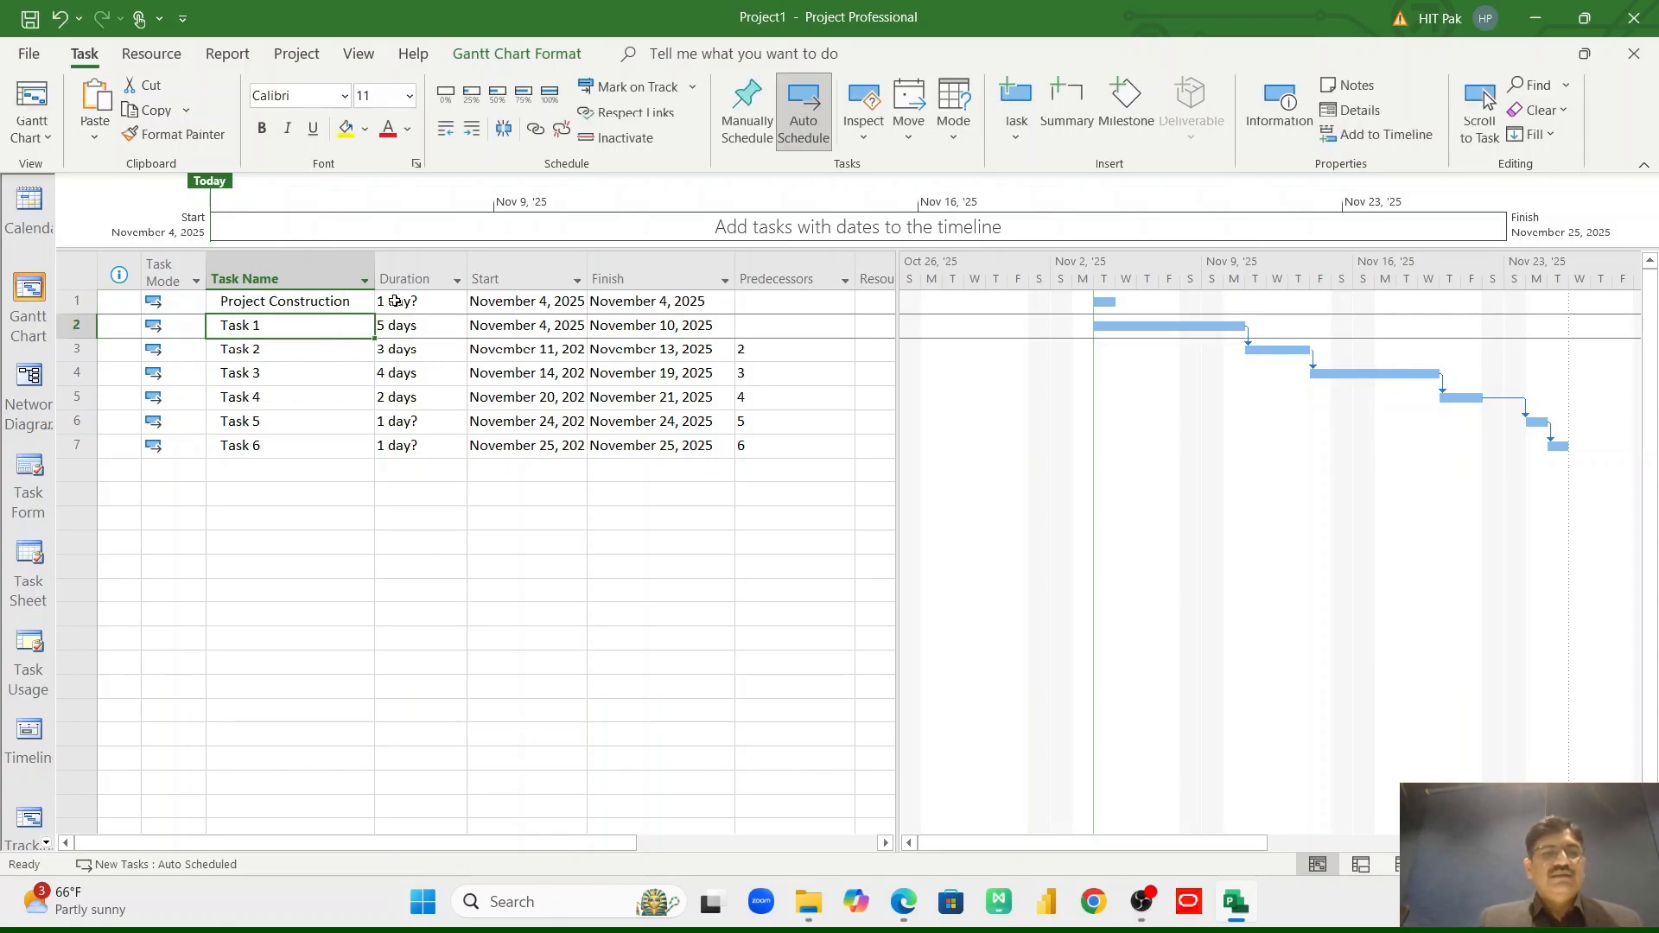
Indent Task 1 one level so that Project Construction becomes its summary task.
{"action": "left_click", "coordinate": [315, 303]}
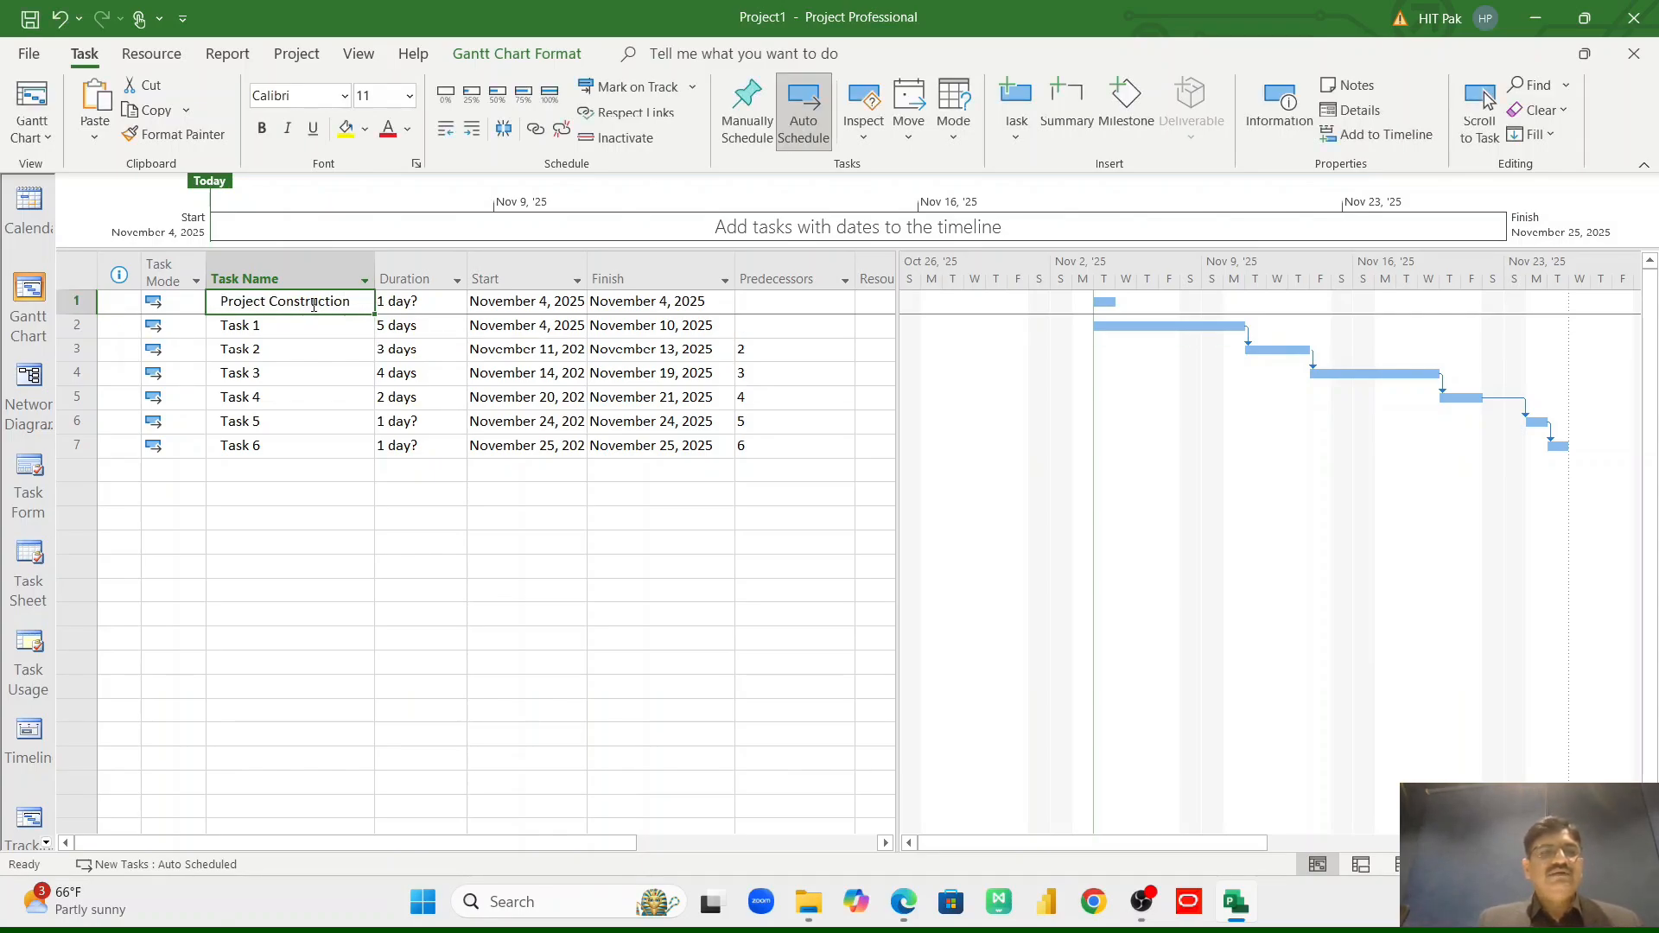
{"action": "left_click", "coordinate": [405, 300]}
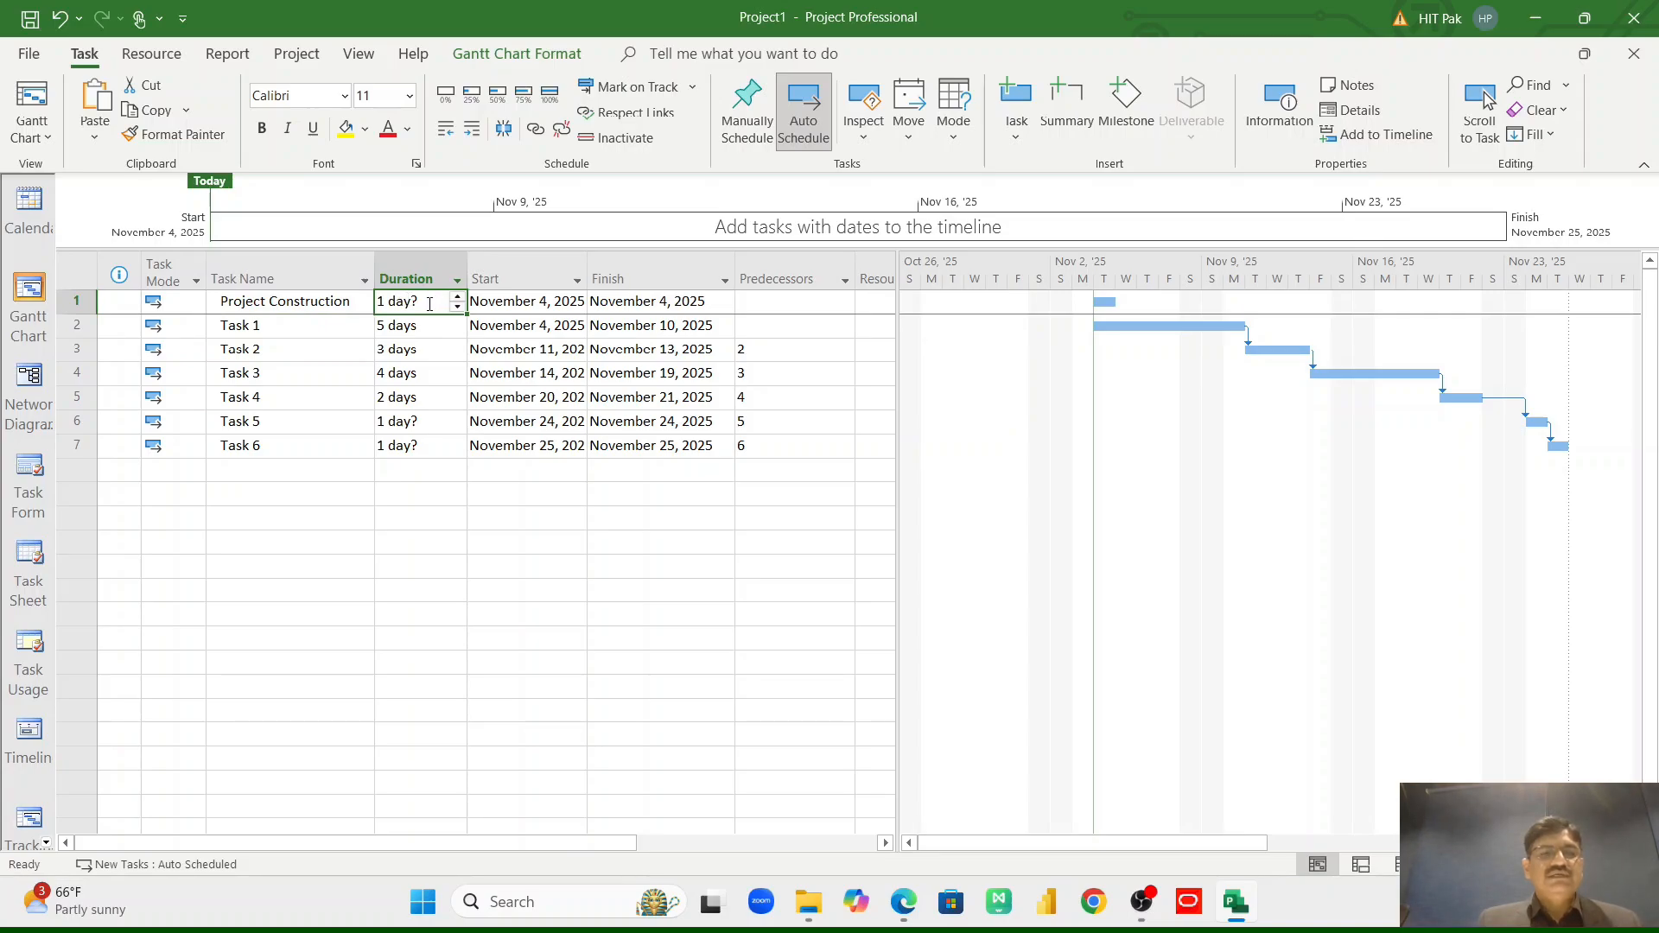
{"action": "left_click", "coordinate": [281, 326]}
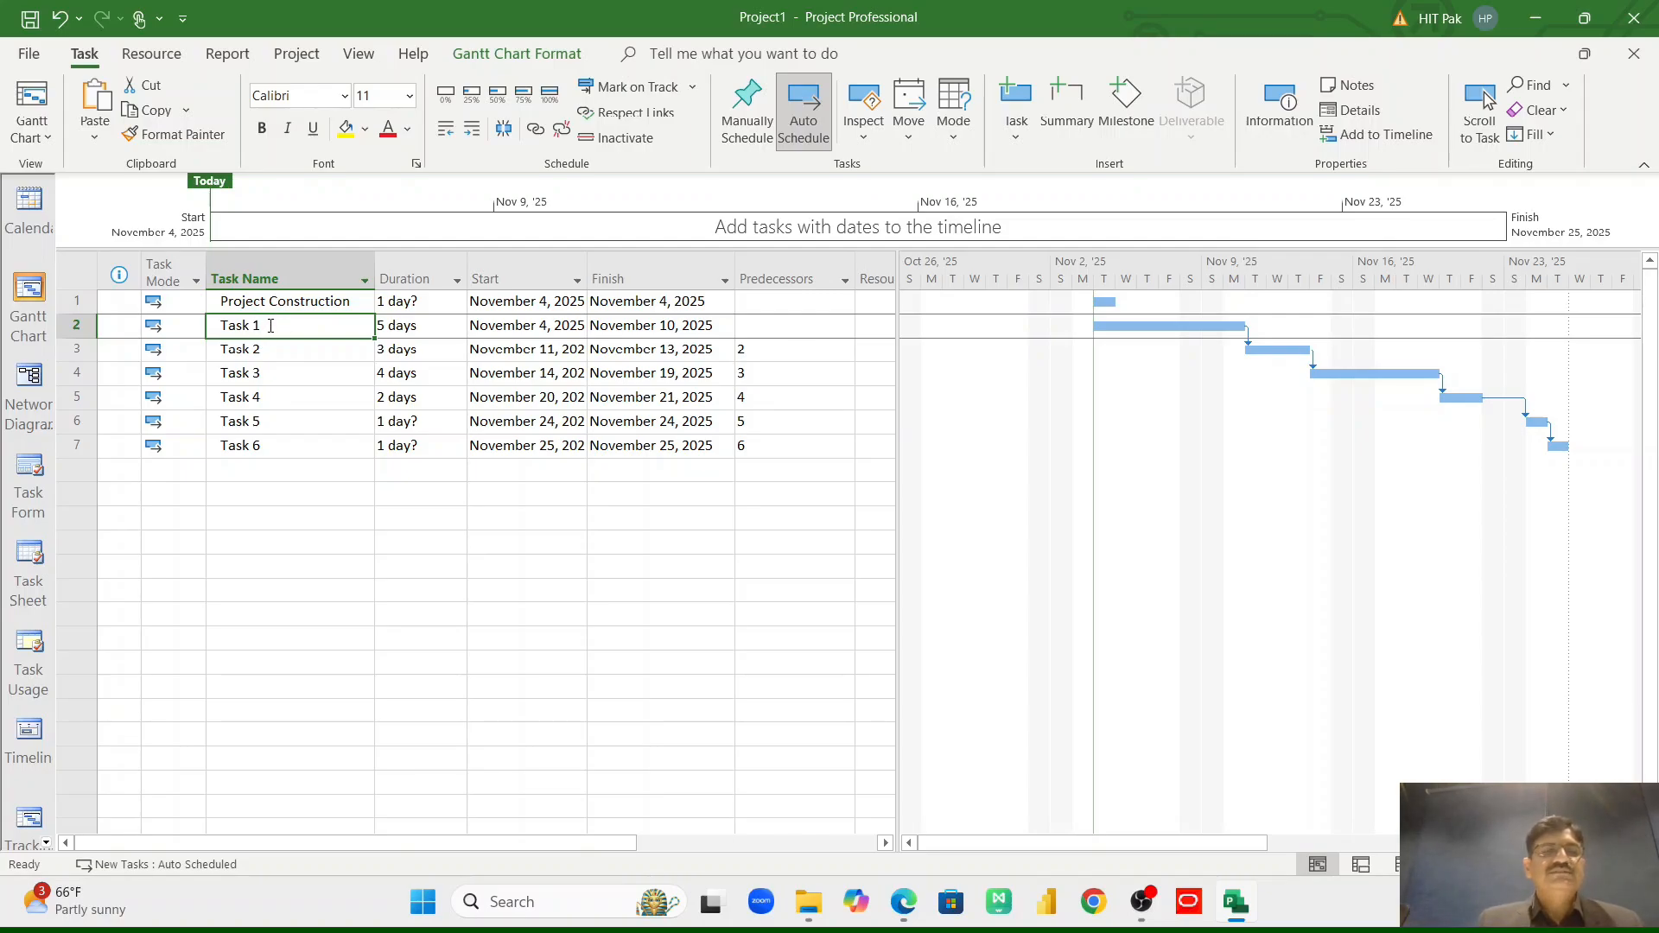
{"action": "left_click", "coordinate": [474, 131]}
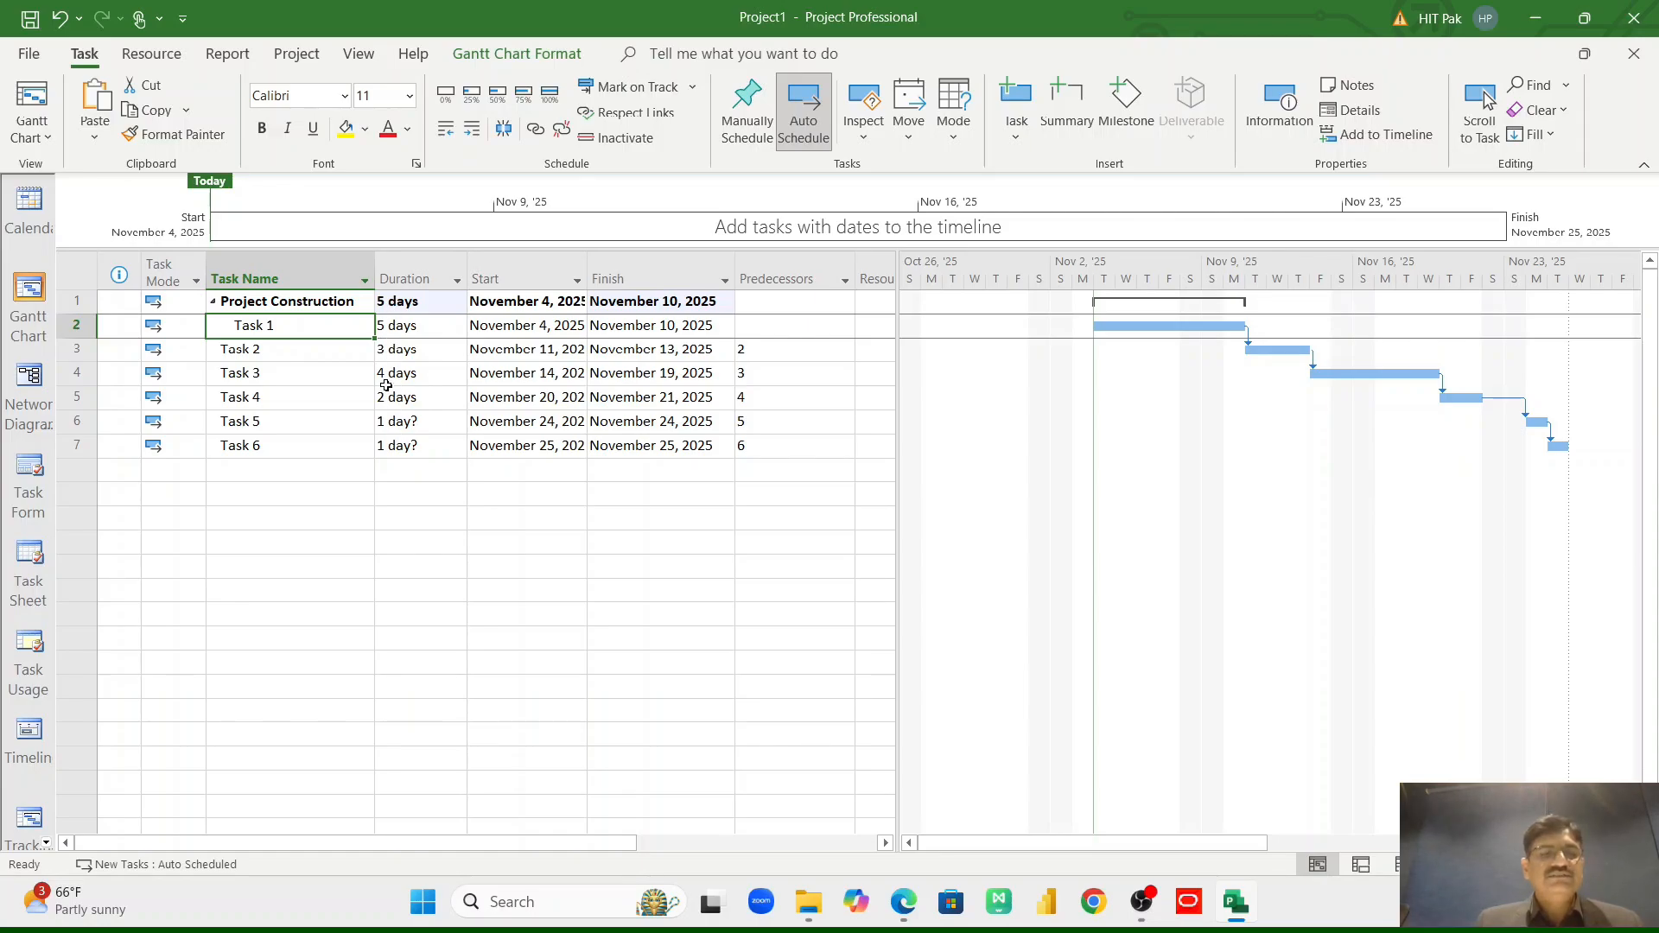
Indent Tasks 2 to 6 together so they become subtasks of Project Construction.
{"action": "left_click", "coordinate": [290, 353]}
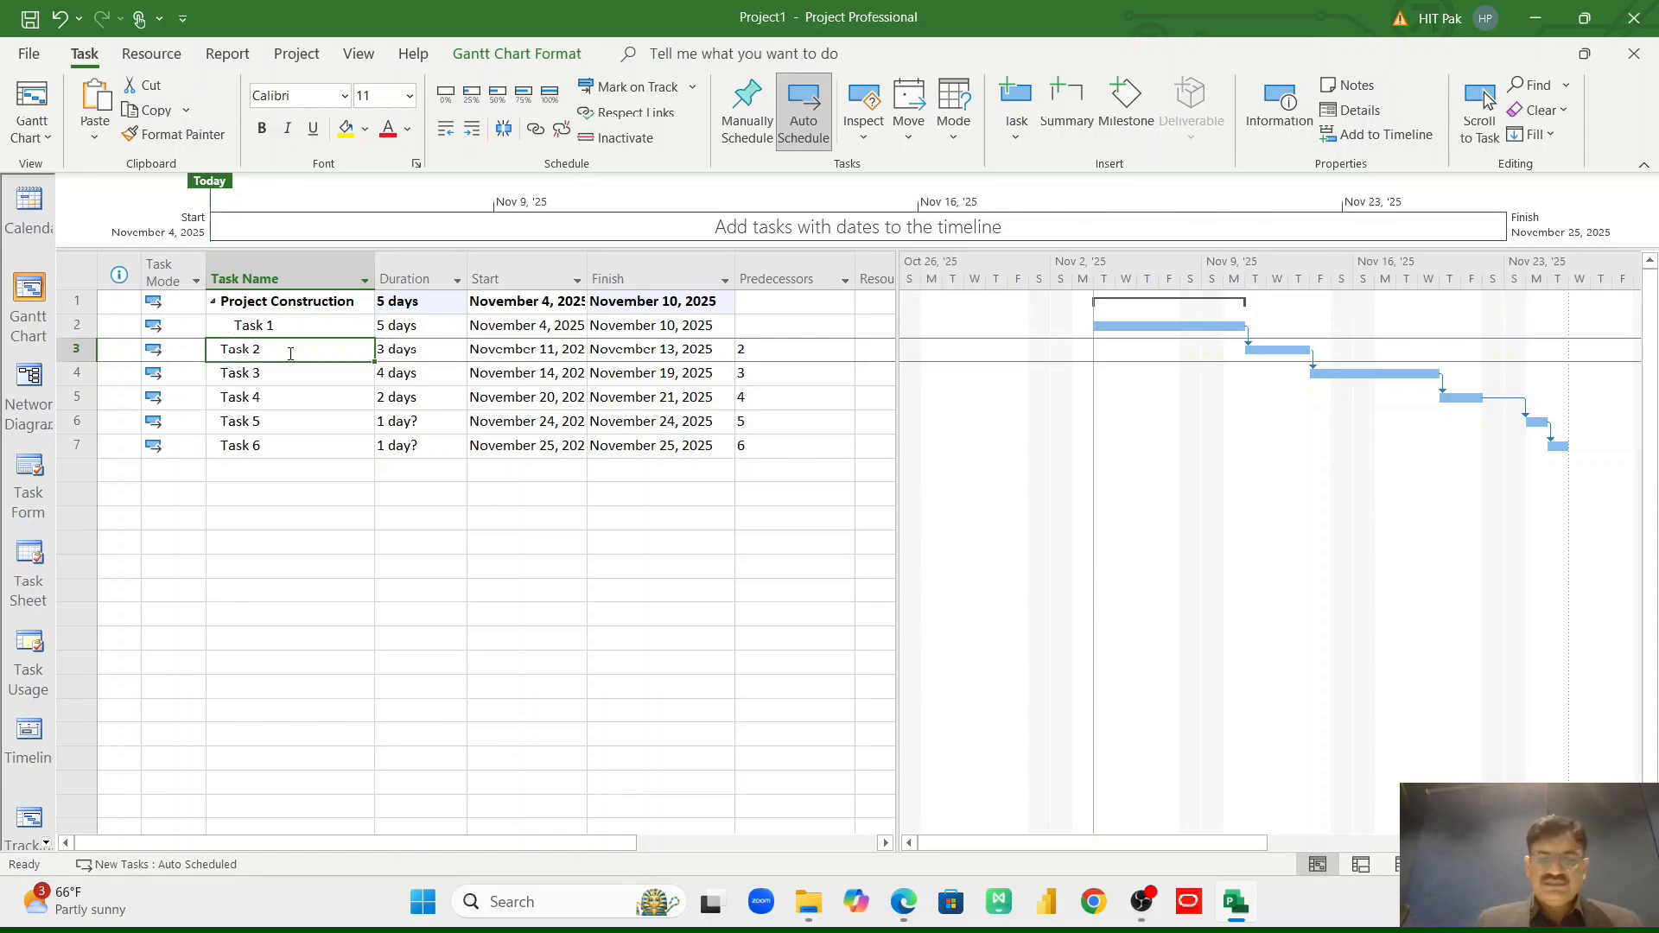
{"action": "key", "text": "shift+Down"}
{"action": "key", "text": "shift+Down"}
{"action": "key", "text": "shift+Down"}
{"action": "key", "text": "shift+Down"}
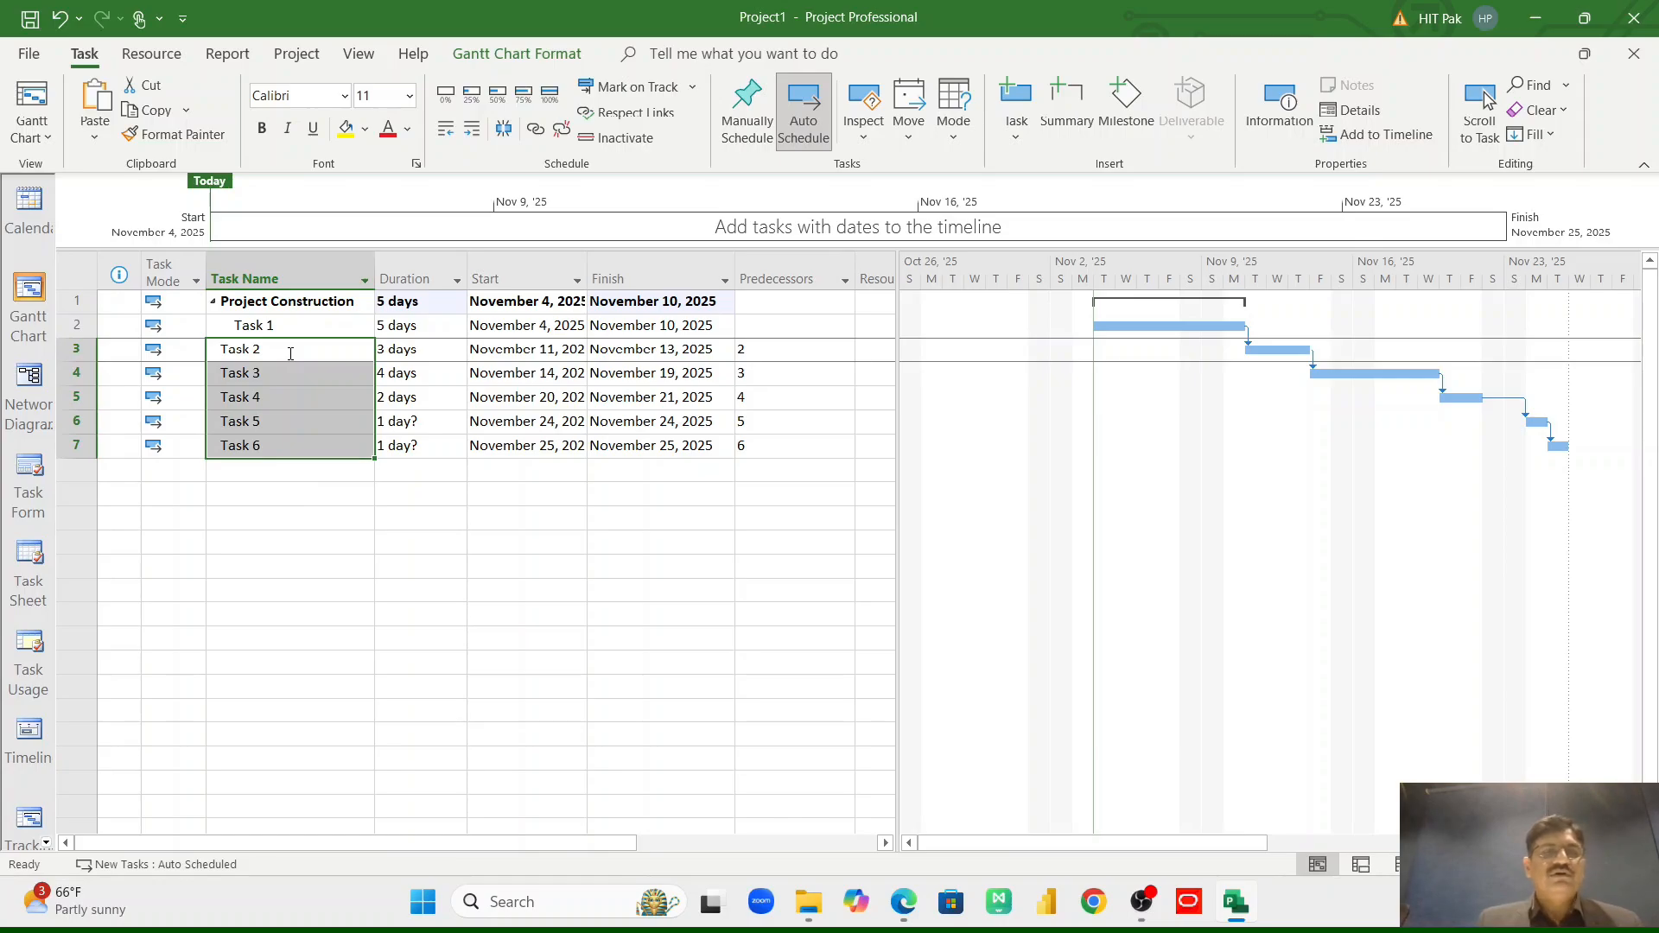
{"action": "left_click", "coordinate": [472, 131]}
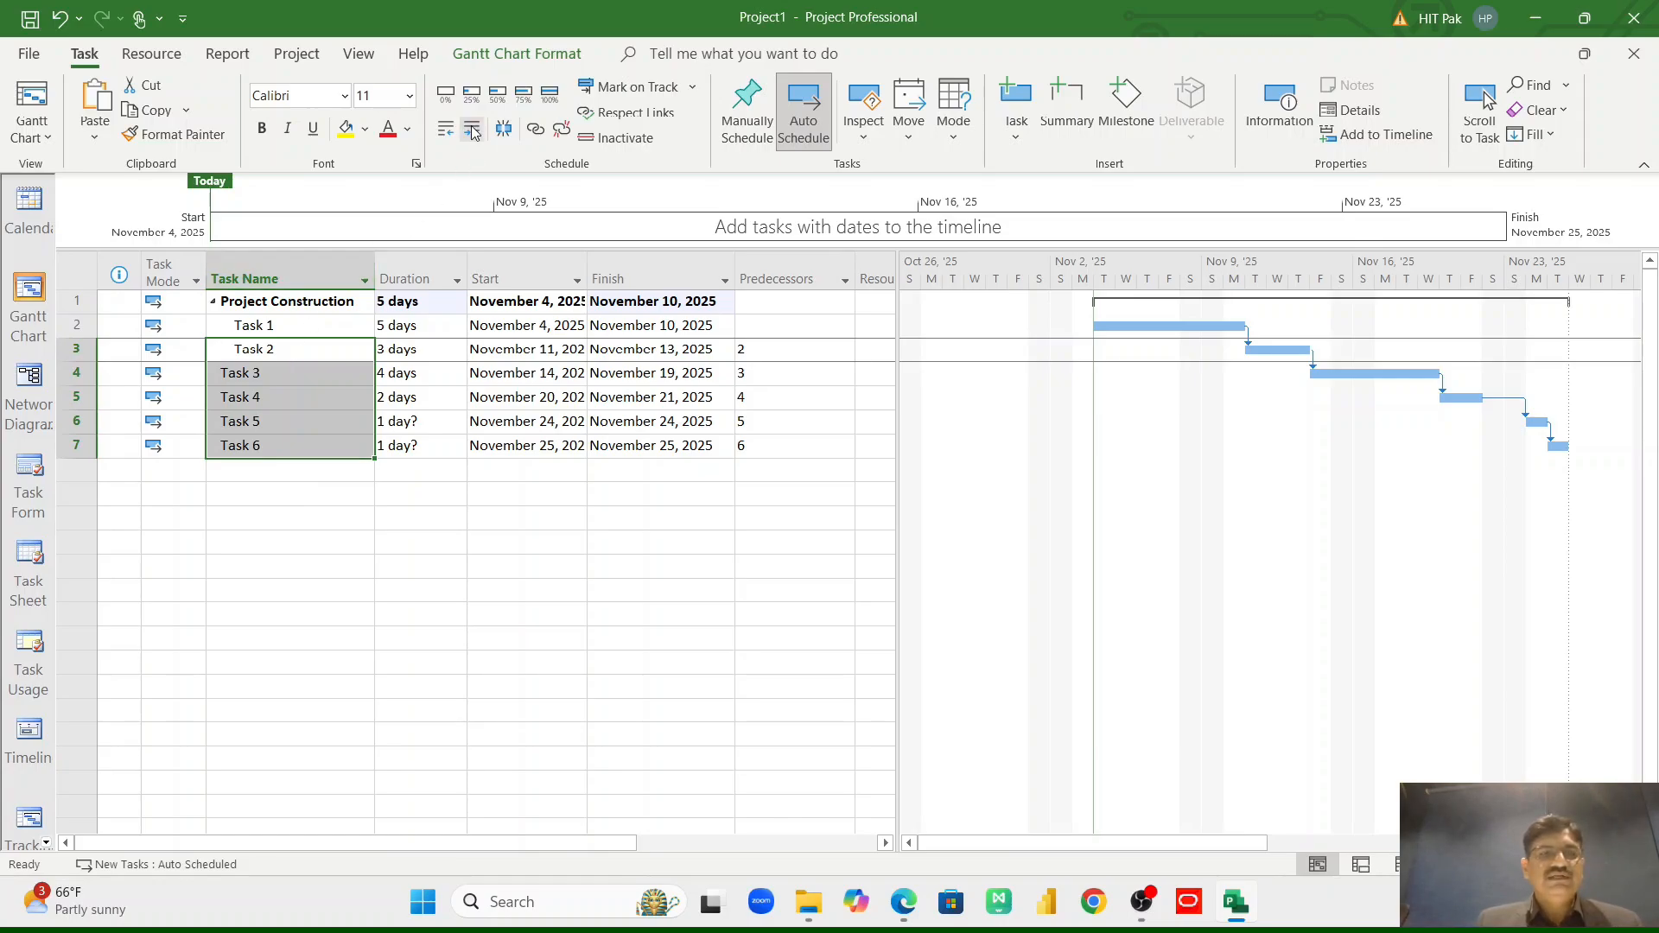
{"action": "left_click", "coordinate": [446, 131]}
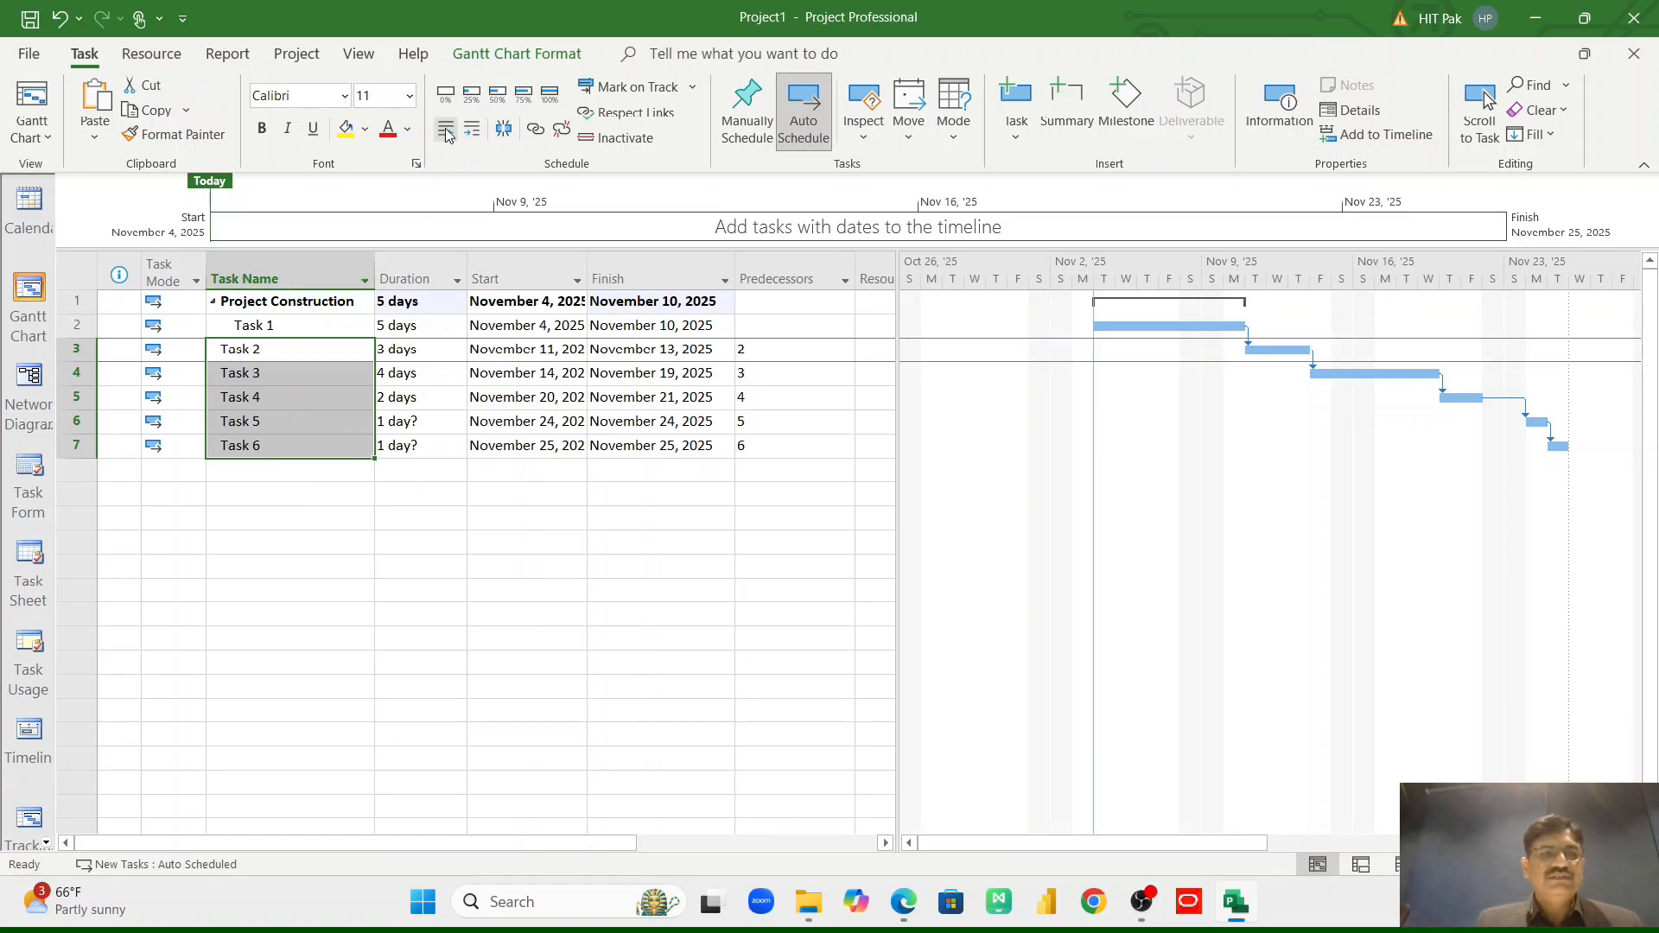
{"action": "left_click", "coordinate": [472, 131]}
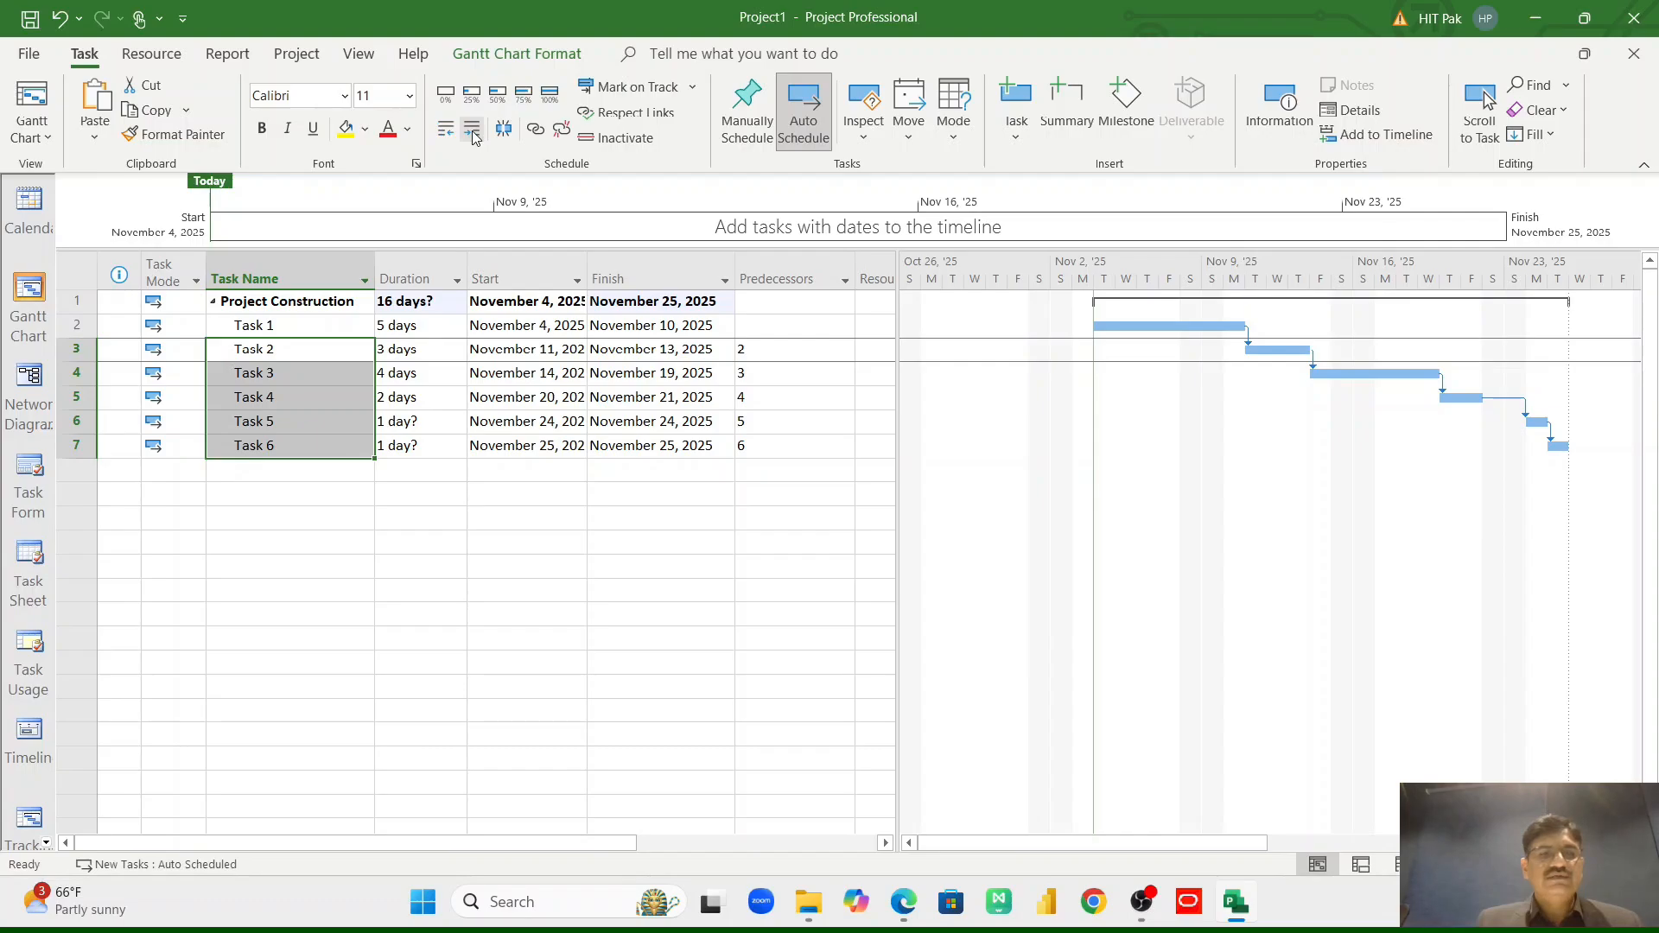
Set the duration of Task 5 to 3 days and Task 6 to 2 days.
{"action": "left_click", "coordinate": [399, 448]}
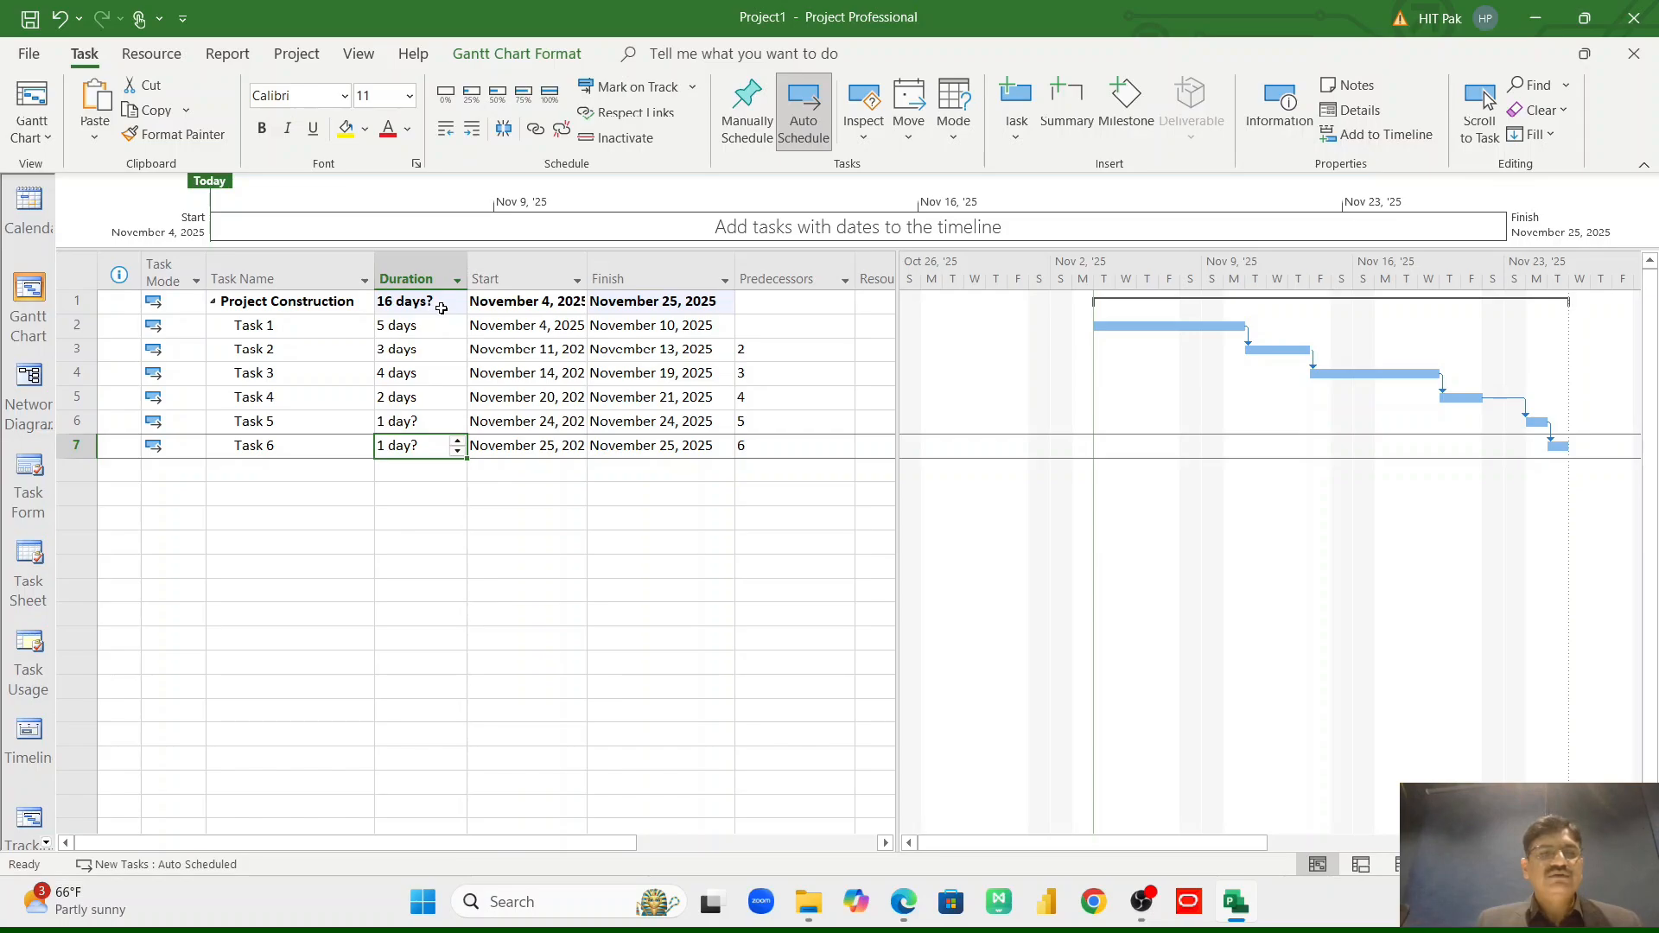
{"action": "left_click", "coordinate": [416, 424]}
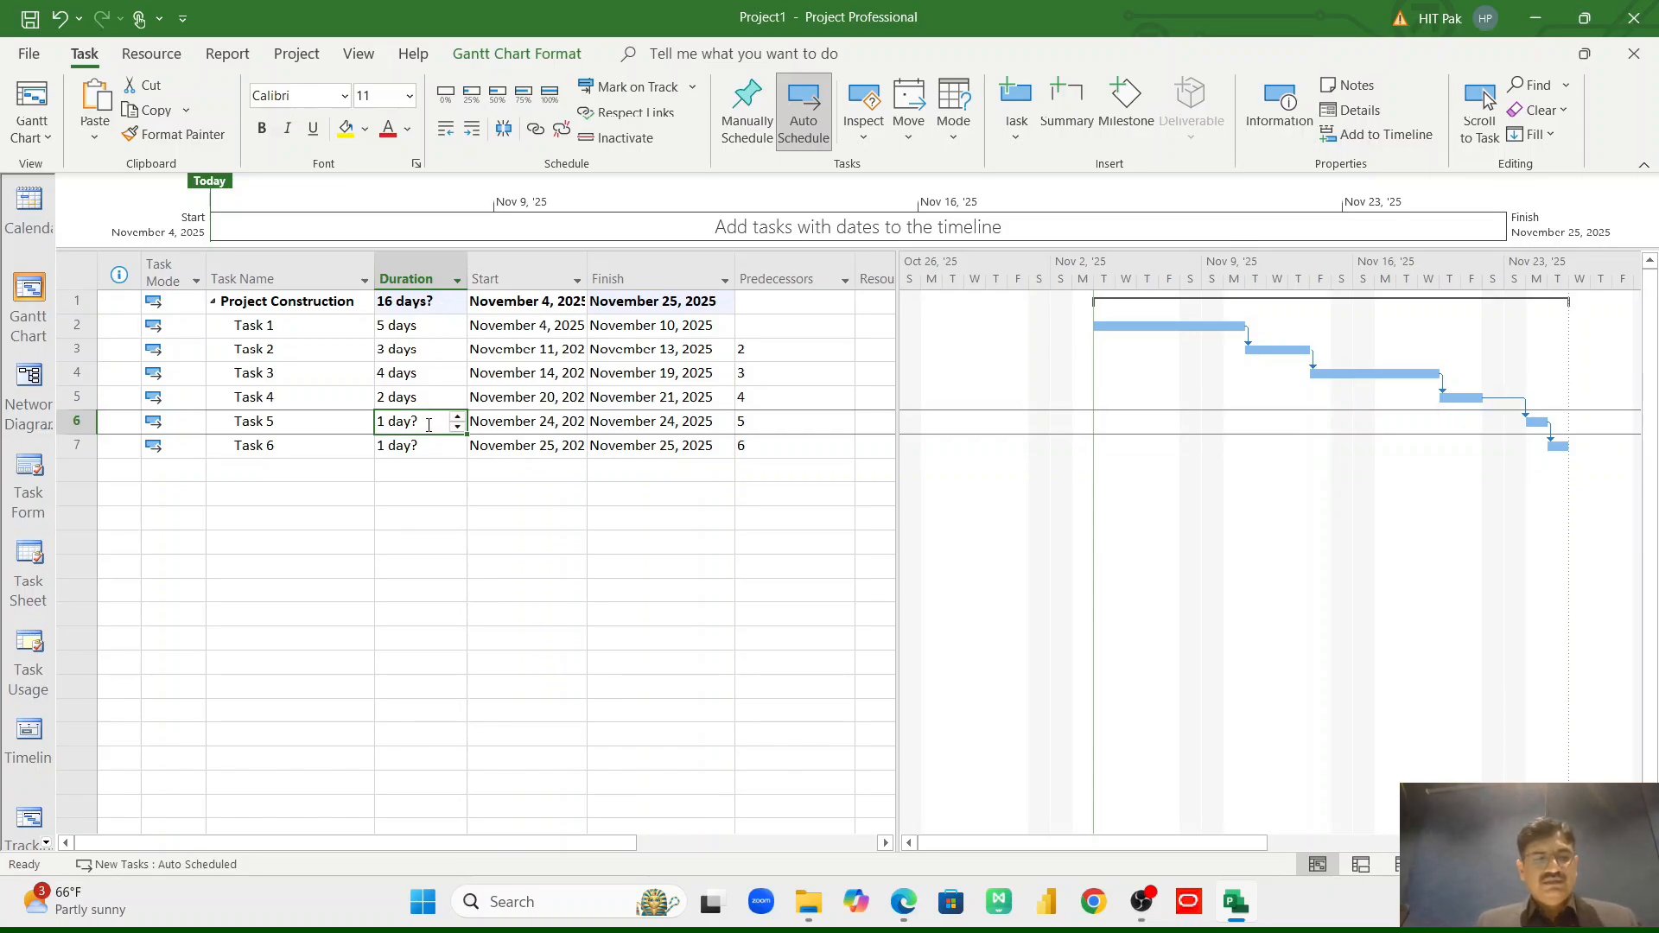
{"action": "type", "text": "3"}
{"action": "key", "text": "Return"}
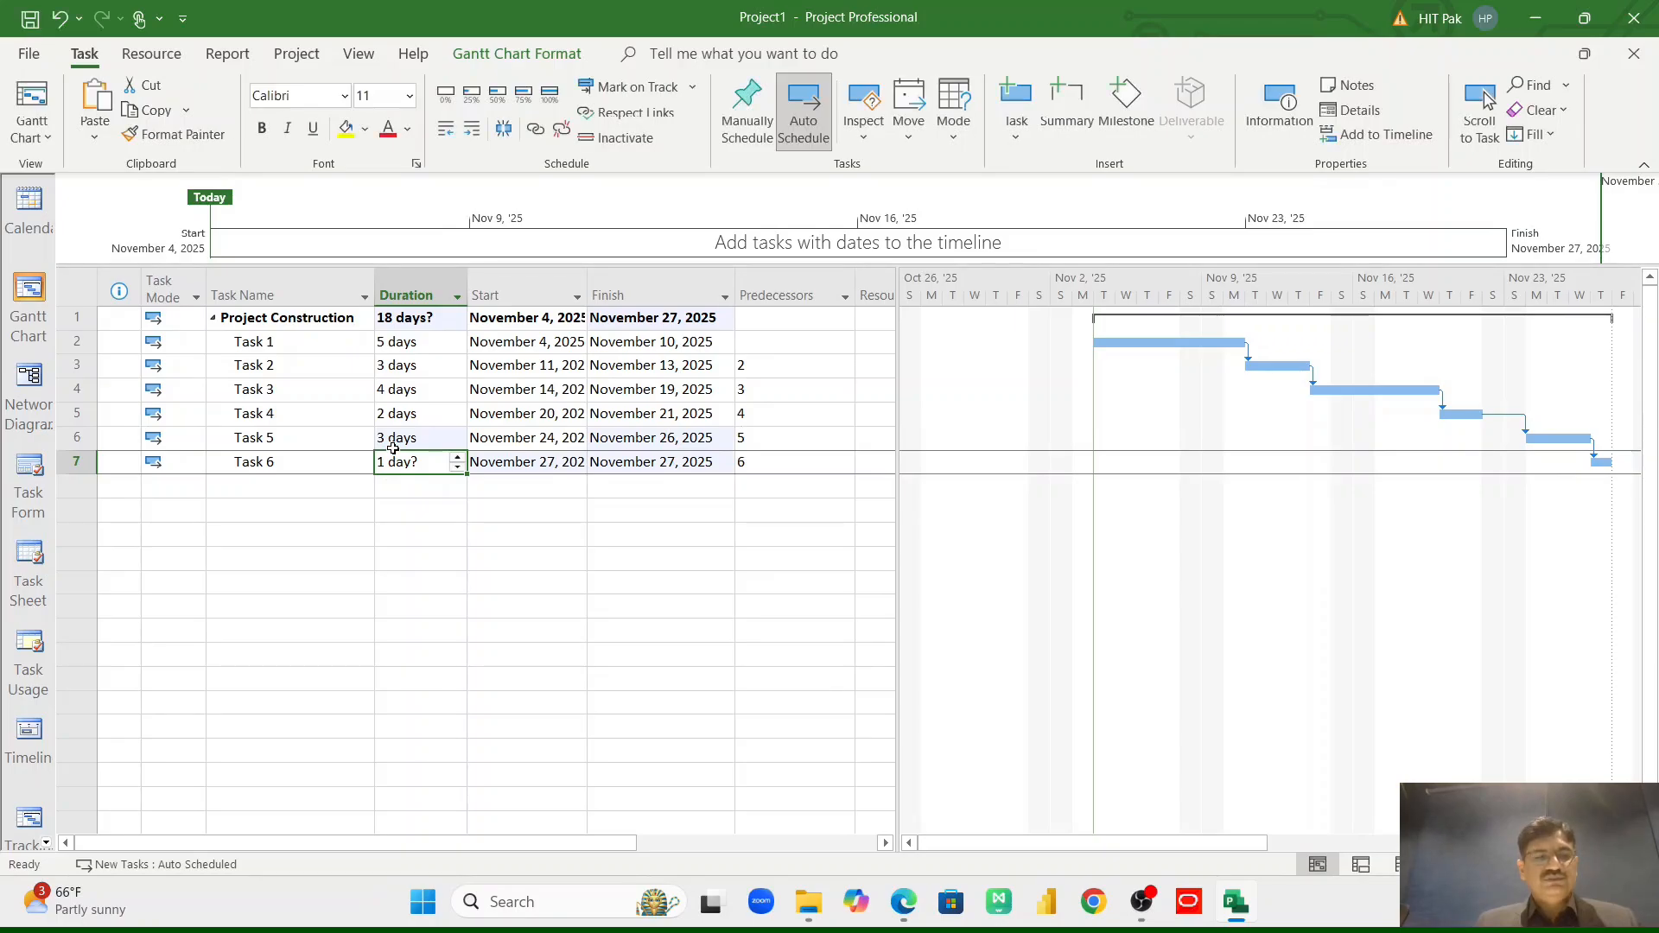
{"action": "type", "text": "2"}
{"action": "key", "text": "Return"}
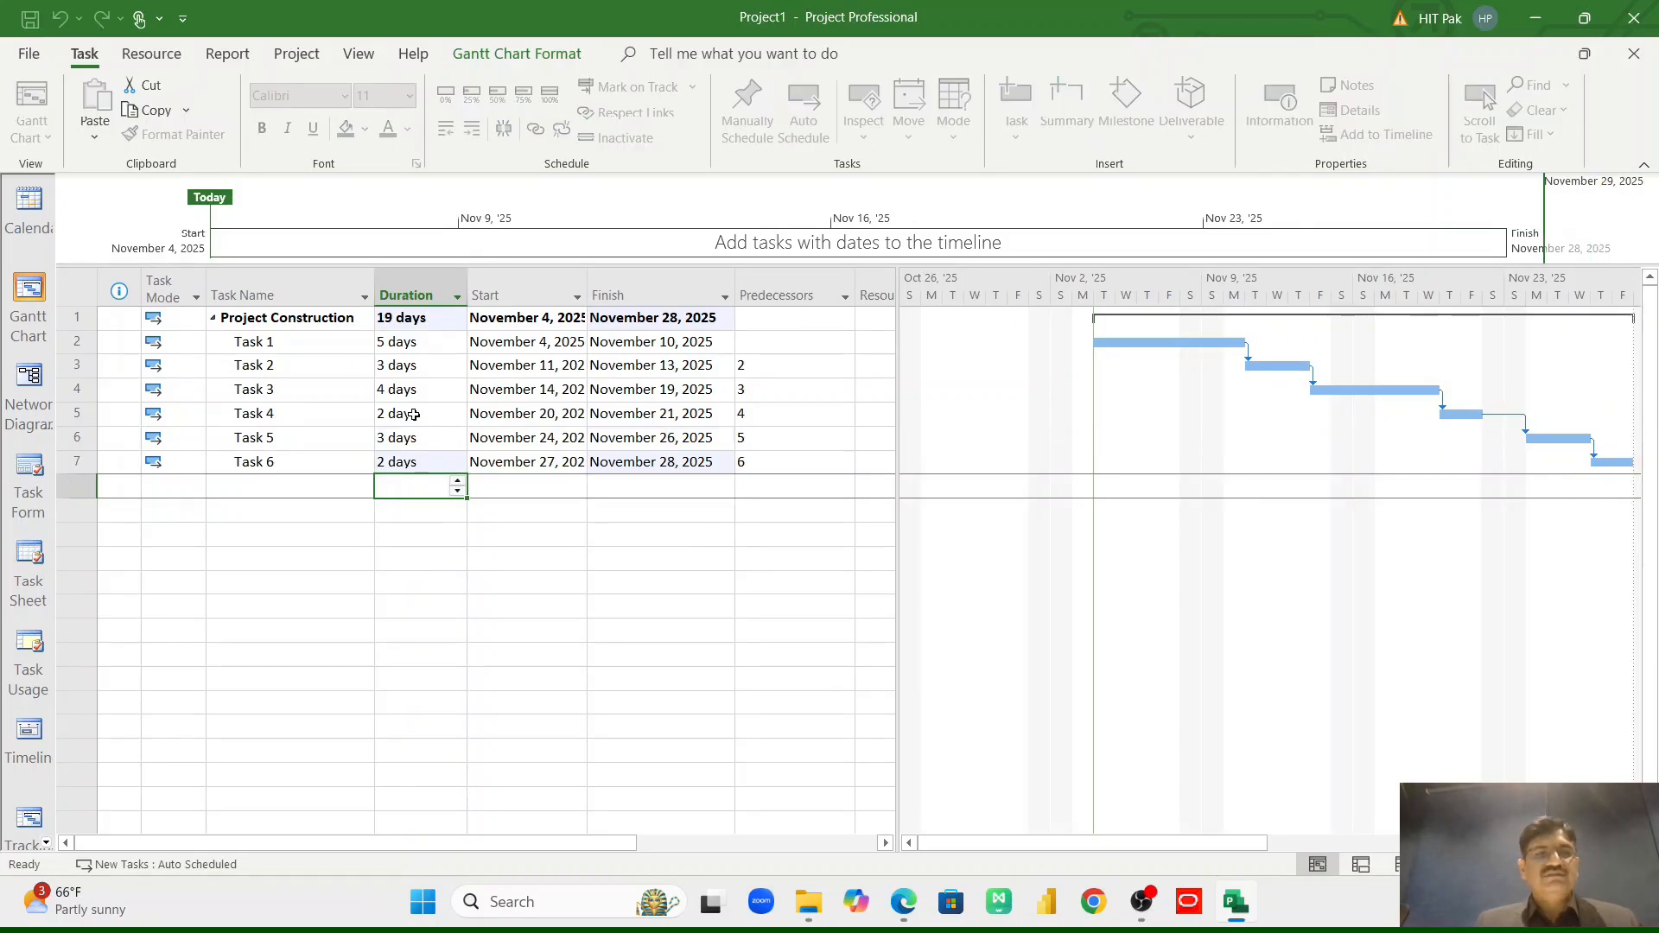